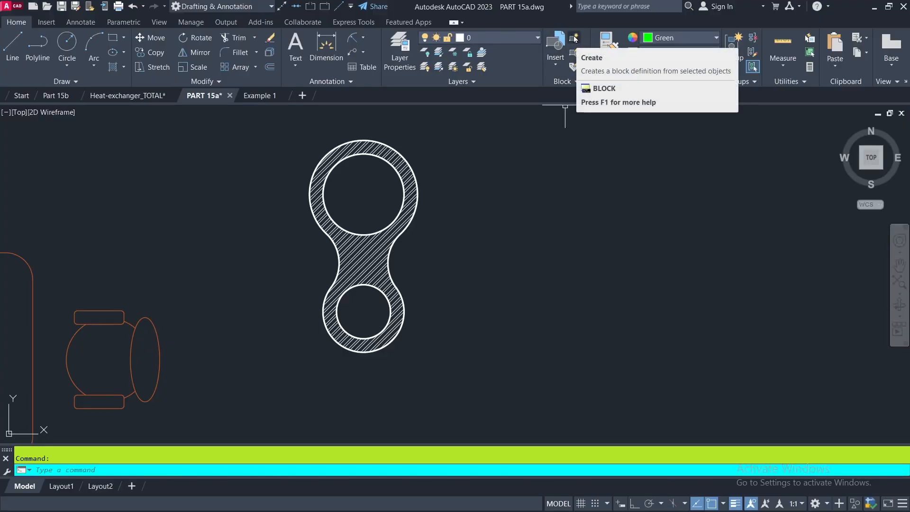
Begin a block definition named MC1 with its base point at the centre of the hatched link's lower circle
{"action": "left_click", "coordinate": [574, 38]}
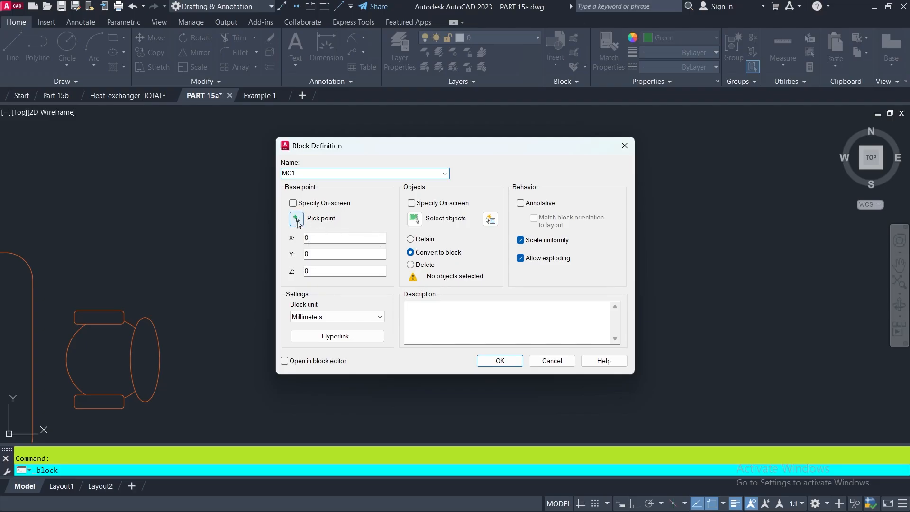
{"action": "left_click", "coordinate": [297, 220]}
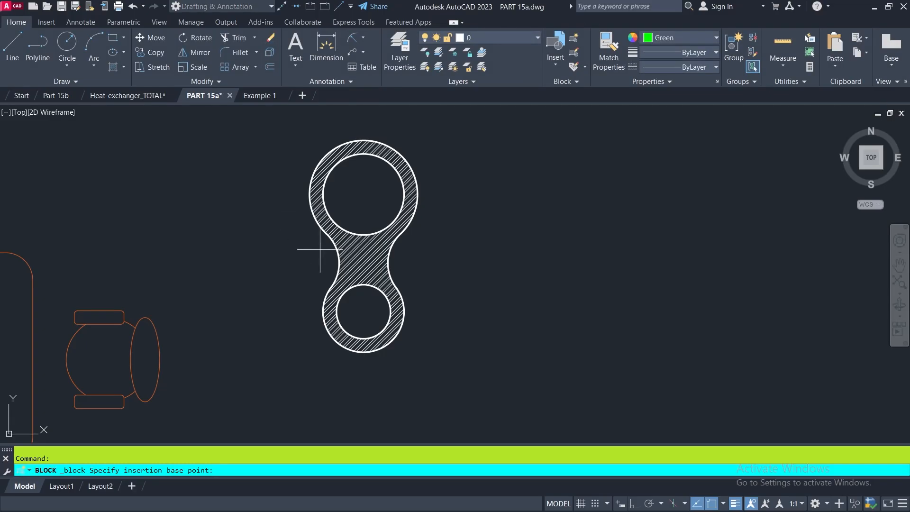
{"action": "left_click", "coordinate": [364, 311]}
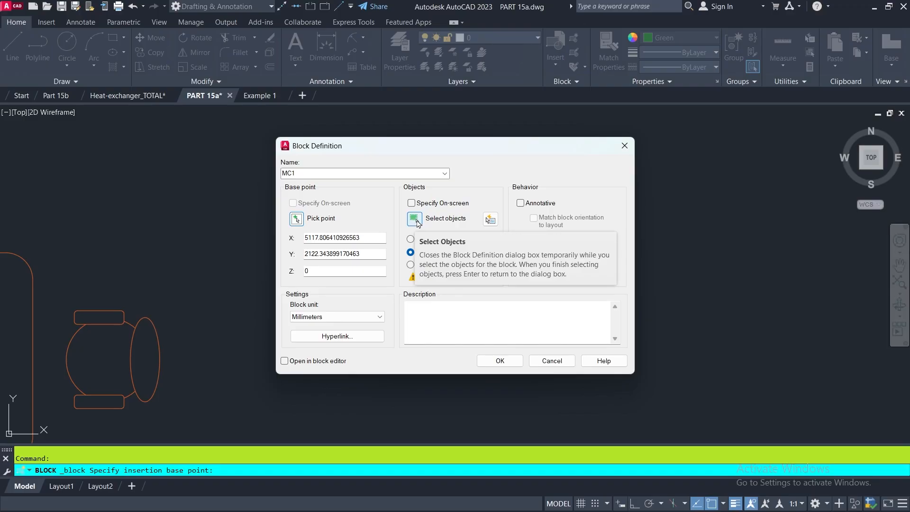
Include the whole hatched link in the MC1 definition, keep millimetres as the block unit, and create the block
{"action": "left_click", "coordinate": [414, 219]}
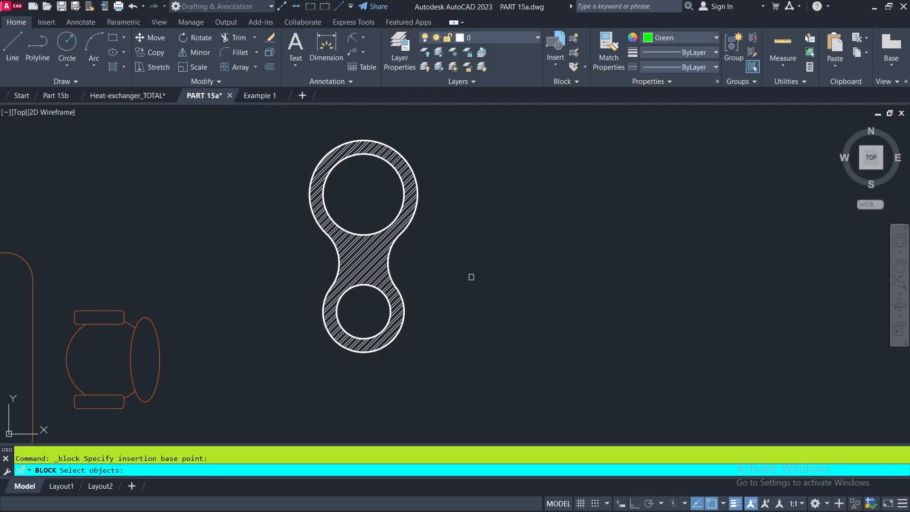
{"action": "left_click", "coordinate": [464, 122]}
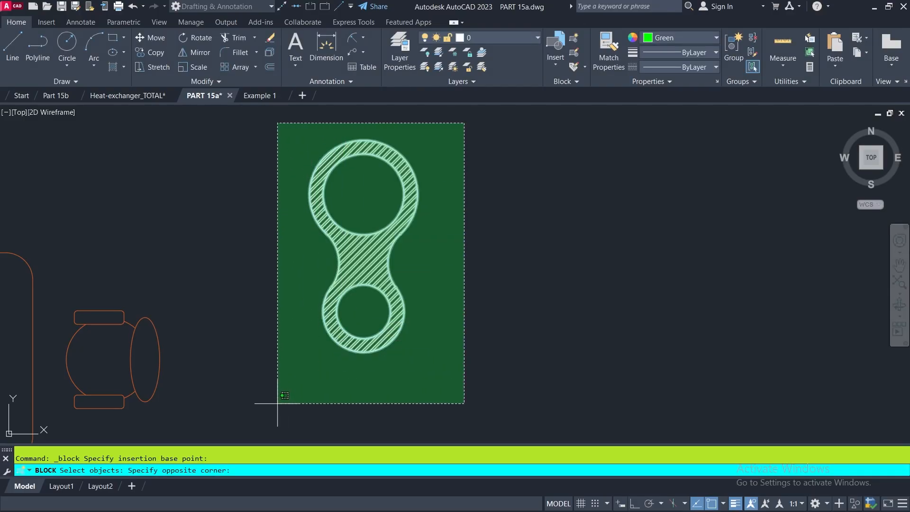
{"action": "left_click", "coordinate": [277, 403]}
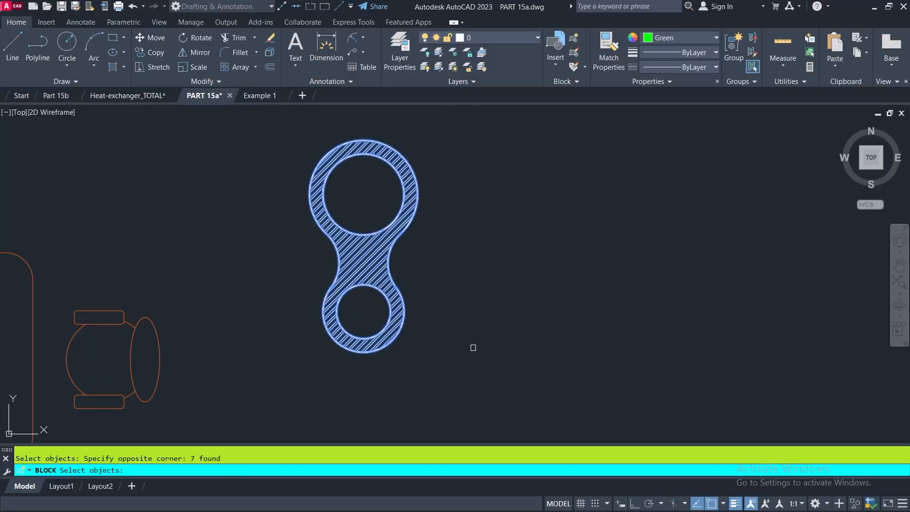
{"action": "key", "text": "Return"}
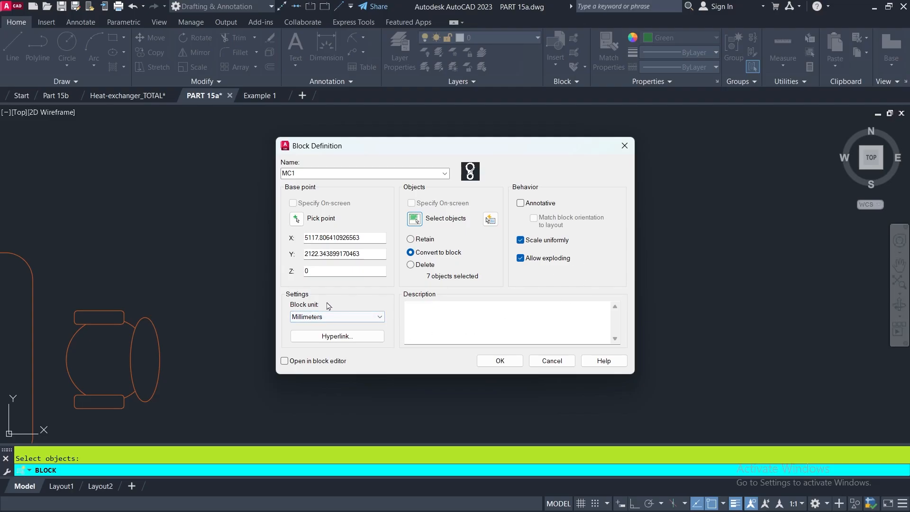
{"action": "left_click", "coordinate": [380, 317]}
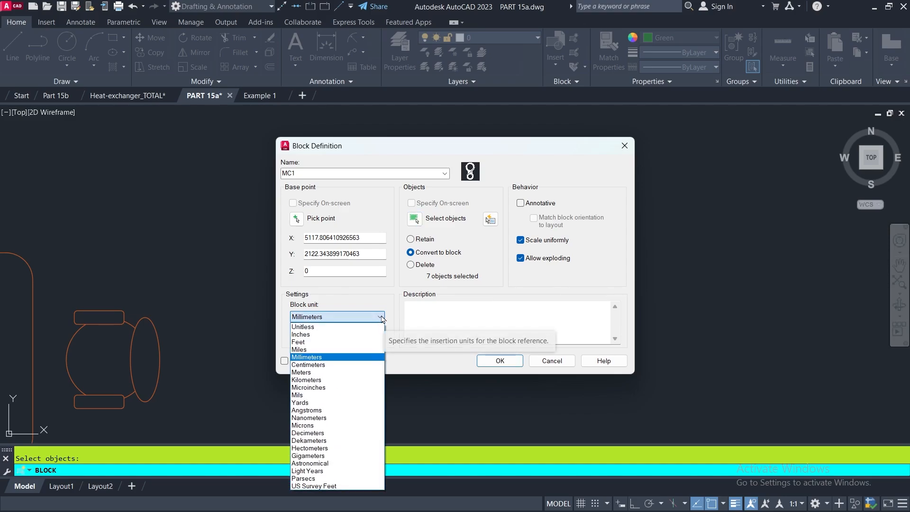
{"action": "left_click", "coordinate": [382, 319]}
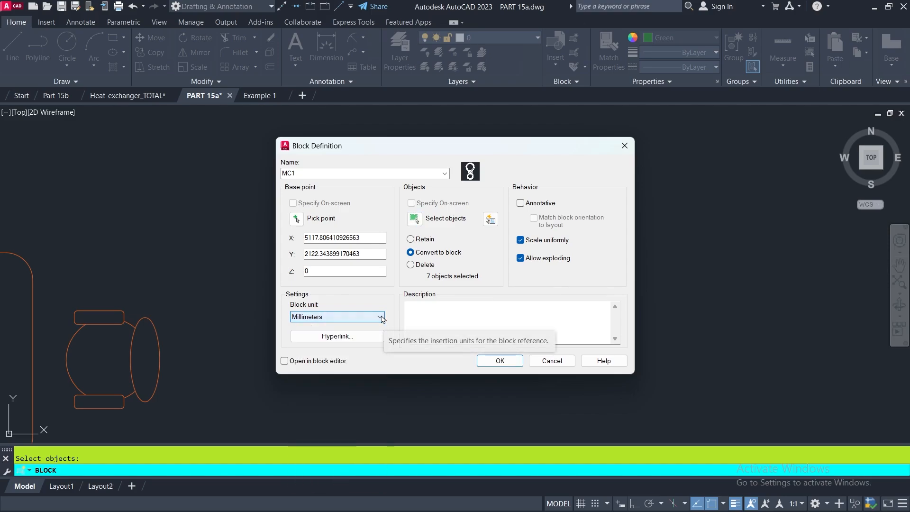
{"action": "left_click", "coordinate": [499, 361]}
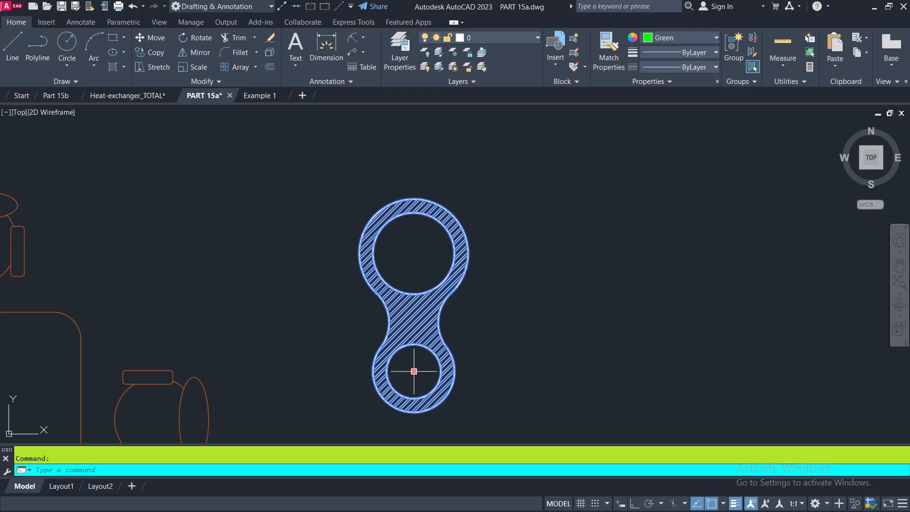
Move the MC1 block around the open floor area by its insertion grip, placing it clear of the chairs
{"action": "left_click", "coordinate": [413, 371]}
{"action": "left_click", "coordinate": [245, 327]}
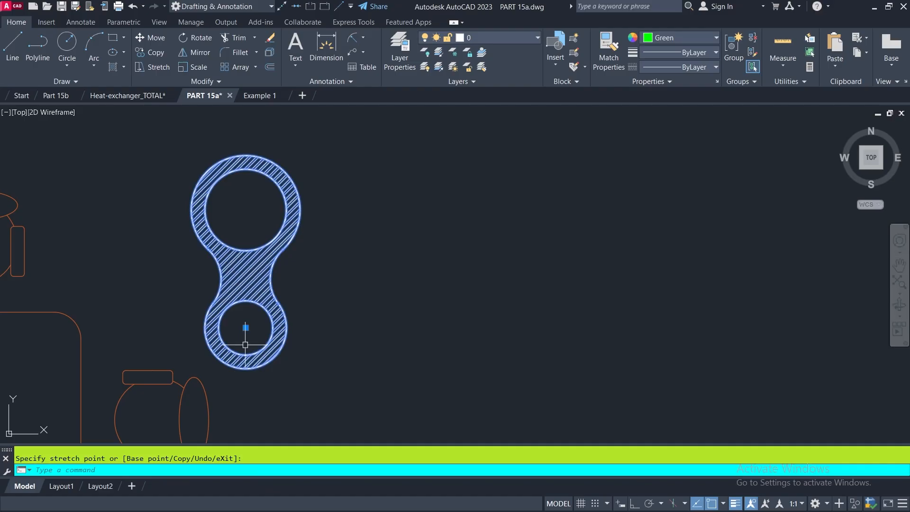
{"action": "left_click", "coordinate": [245, 326]}
{"action": "left_click", "coordinate": [524, 382]}
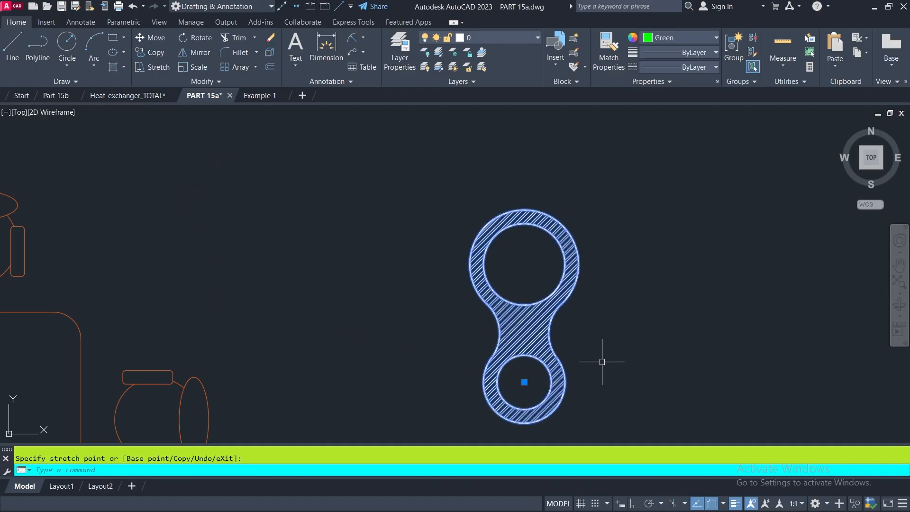
{"action": "key", "text": "Escape"}
Select the outer arc, upper circle and neck arc of the unblocked link individually to examine its separate objects
{"action": "middle_click_drag", "start_coordinate": [412, 315], "coordinate": [264, 308]}
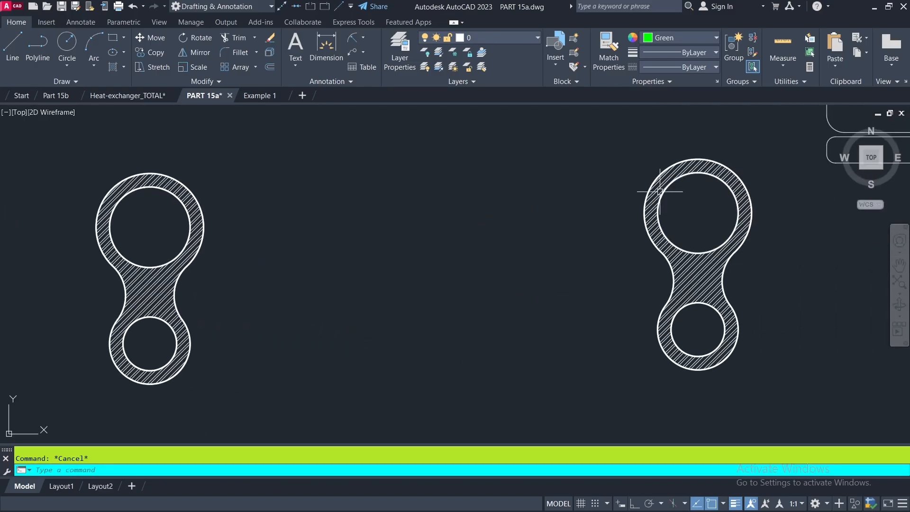
{"action": "left_click", "coordinate": [648, 217]}
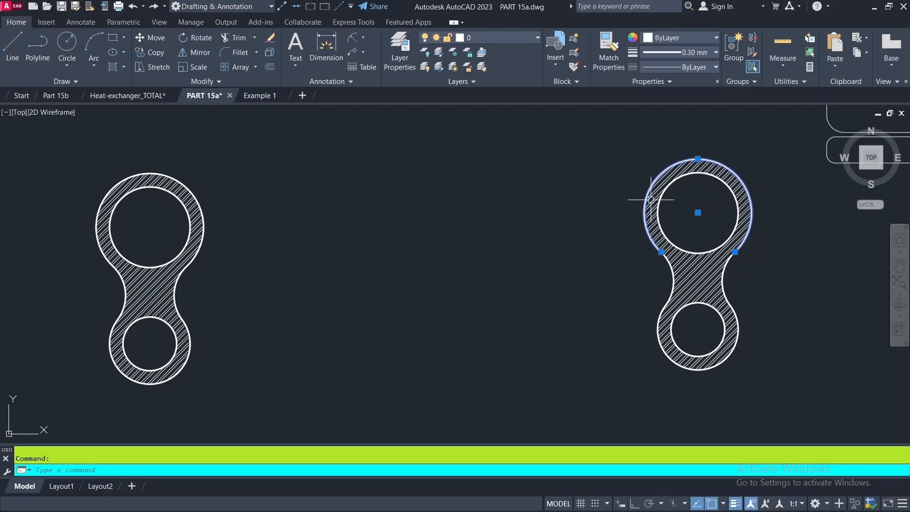
{"action": "left_click", "coordinate": [732, 194]}
{"action": "left_click", "coordinate": [730, 303]}
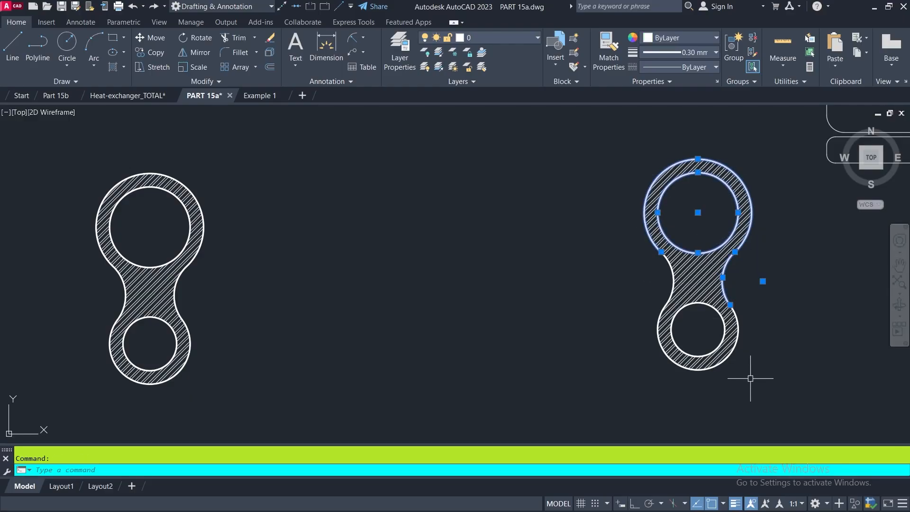
{"action": "key", "text": "Delete"}
Copy the unblocked hatched link from its lower circle's centre, placing four copies outside the room rectangle
{"action": "scroll", "coordinate": [463, 284], "scroll_direction": "down", "scroll_amount": 4}
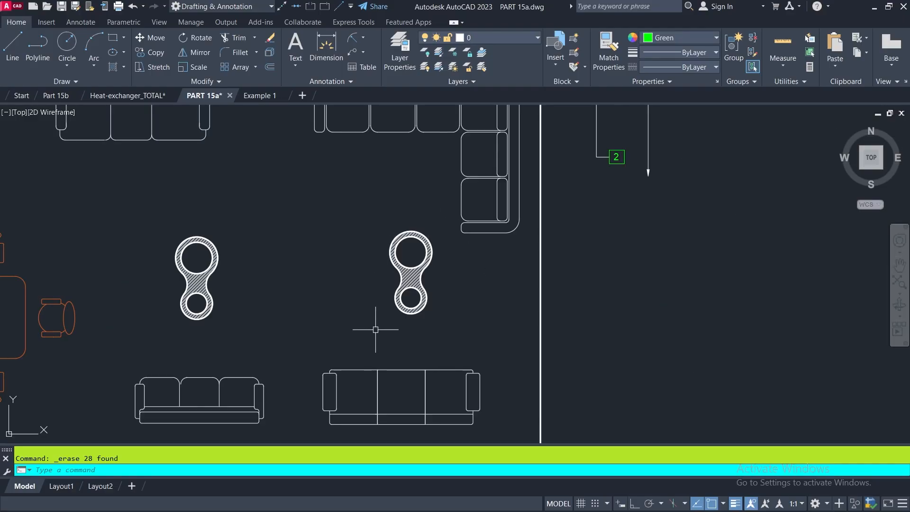
{"action": "left_click", "coordinate": [141, 53]}
{"action": "left_click", "coordinate": [445, 231]}
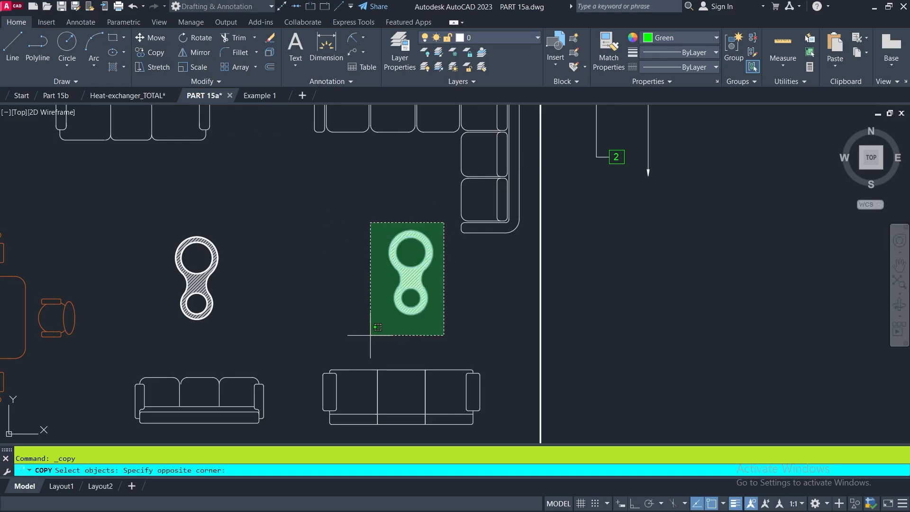
{"action": "left_click", "coordinate": [382, 325]}
{"action": "key", "text": "Return"}
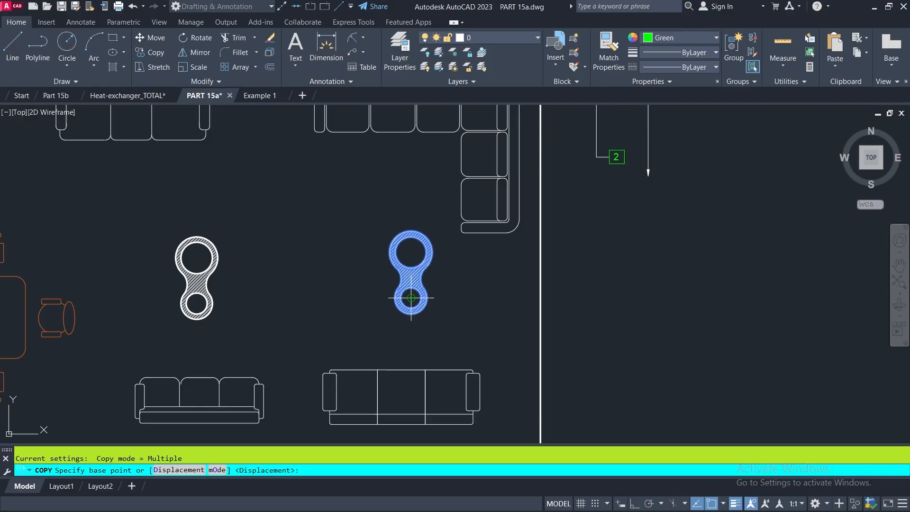
{"action": "left_click", "coordinate": [410, 299]}
{"action": "left_click", "coordinate": [606, 316]}
{"action": "left_click", "coordinate": [699, 324]}
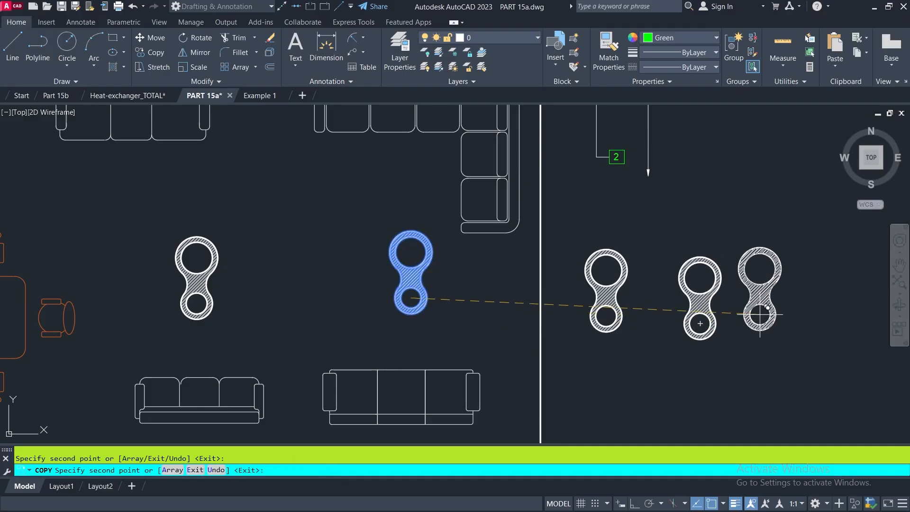
{"action": "left_click", "coordinate": [774, 317]}
{"action": "left_click", "coordinate": [738, 210]}
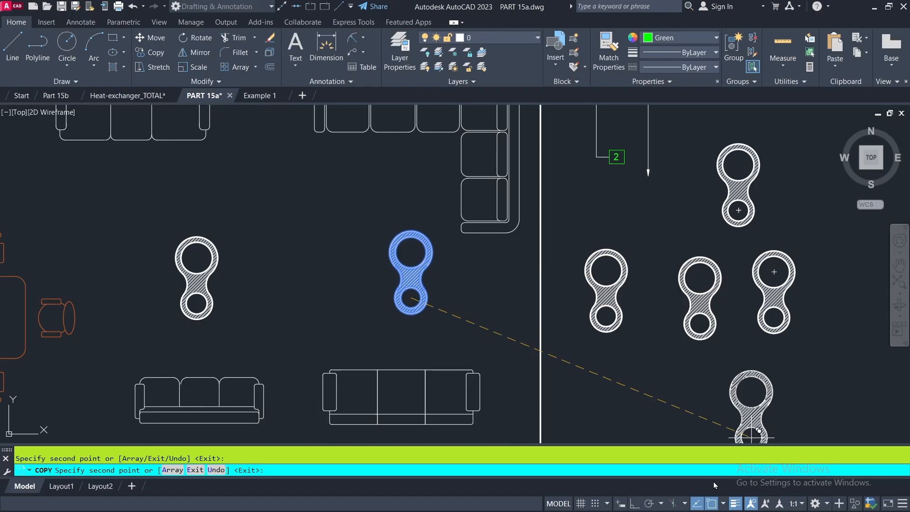
{"action": "key", "text": "Return"}
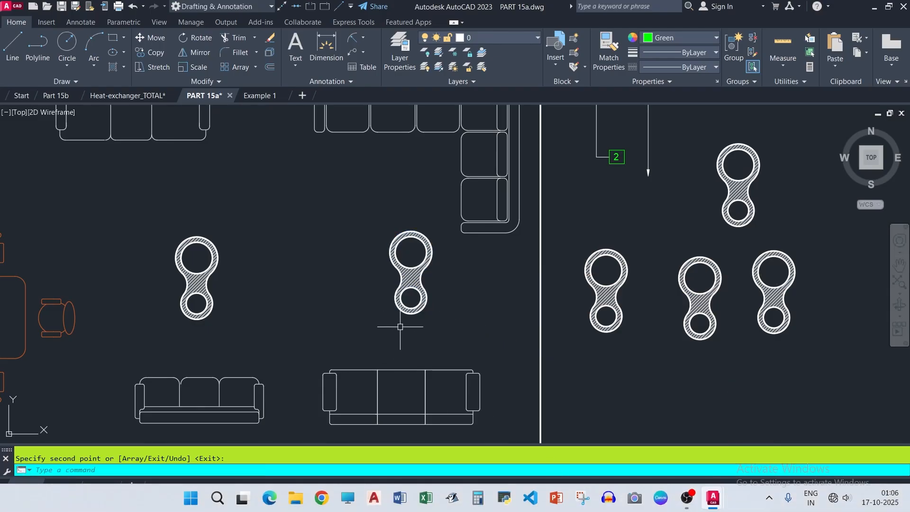
Shrink the upper circle of the original unblocked link inside the room by stretching its quadrant grip inward
{"action": "scroll", "coordinate": [419, 239], "scroll_direction": "up", "scroll_amount": 4}
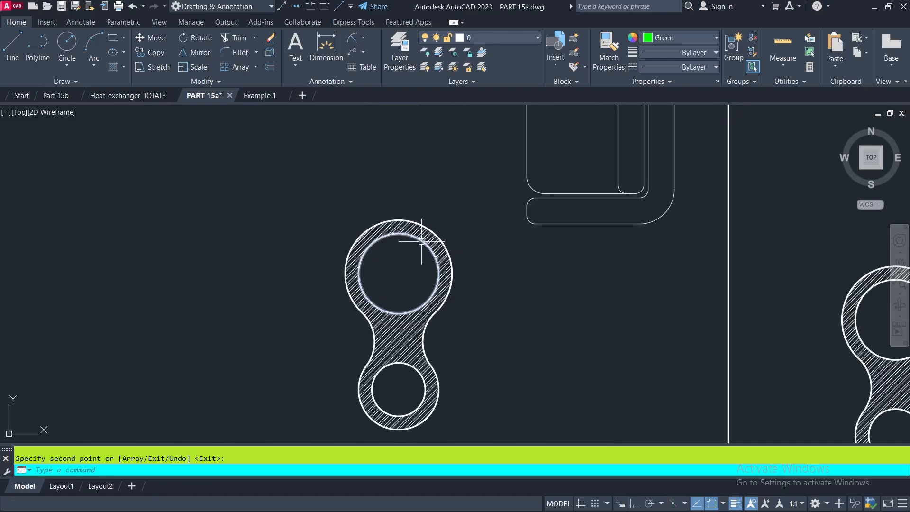
{"action": "key", "text": "Escape"}
{"action": "left_click", "coordinate": [426, 242]}
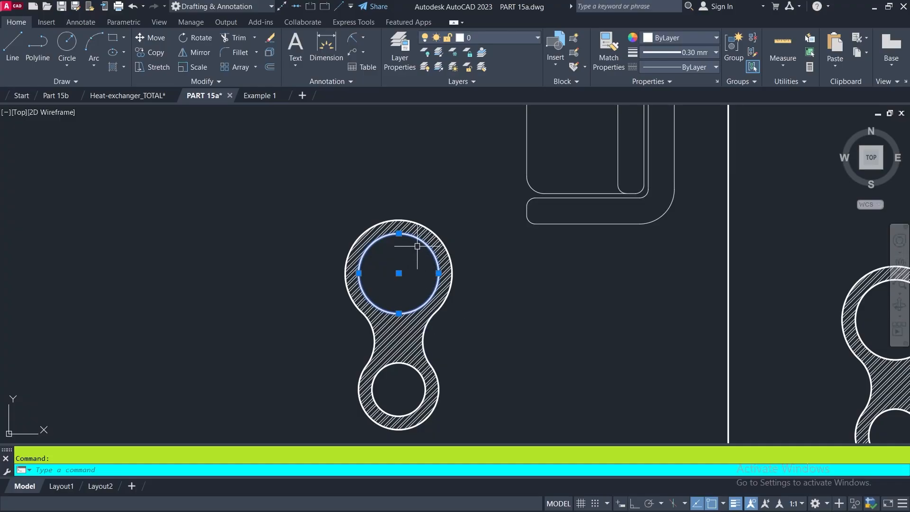
{"action": "left_click", "coordinate": [438, 275]}
{"action": "left_click", "coordinate": [423, 273]}
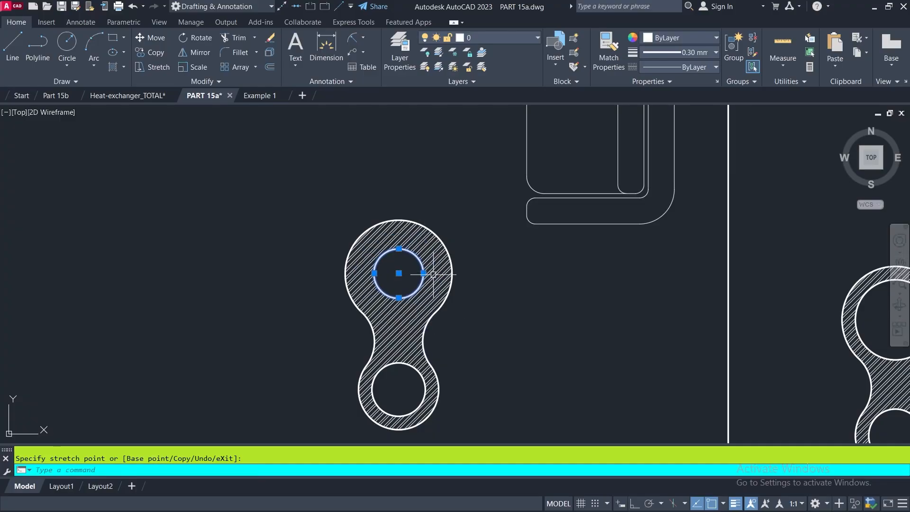
{"action": "key", "text": "Escape"}
Copy the MC1 block from its lower circle's centre, placing four copies around it inside the room
{"action": "scroll", "coordinate": [463, 325], "scroll_direction": "down", "scroll_amount": 3}
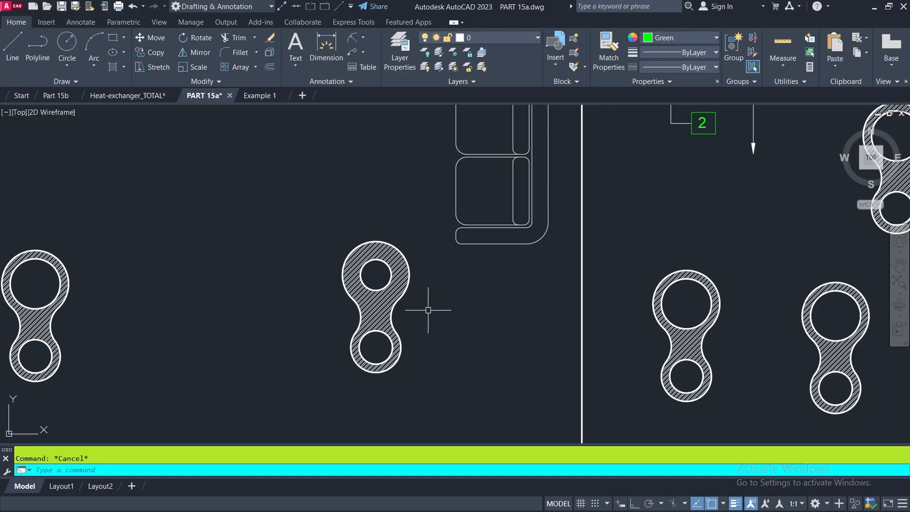
{"action": "middle_click_drag", "start_coordinate": [460, 310], "coordinate": [334, 285]}
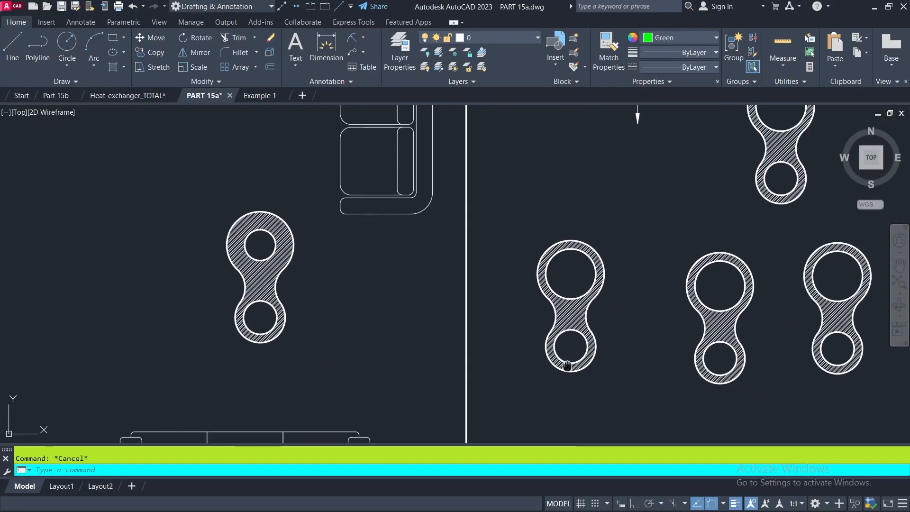
{"action": "middle_click_drag", "start_coordinate": [577, 372], "coordinate": [465, 351]}
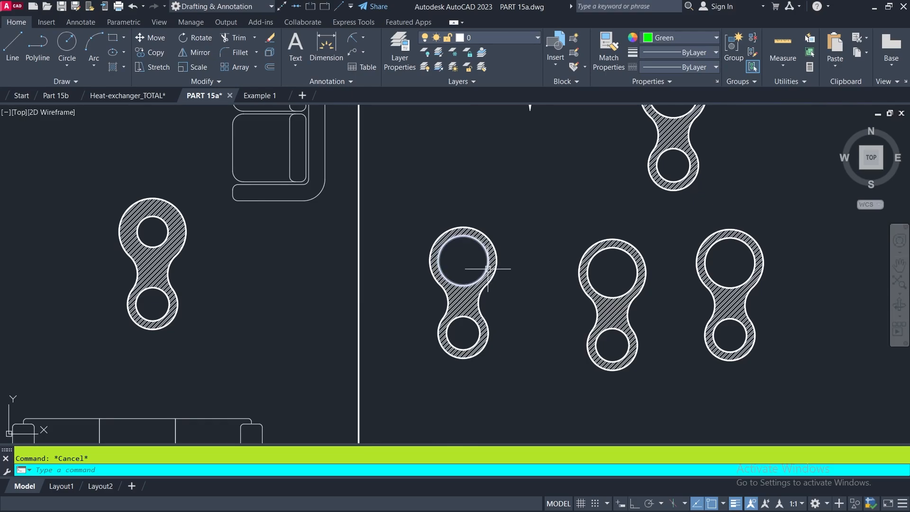
{"action": "scroll", "coordinate": [614, 351], "scroll_direction": "down", "scroll_amount": 3}
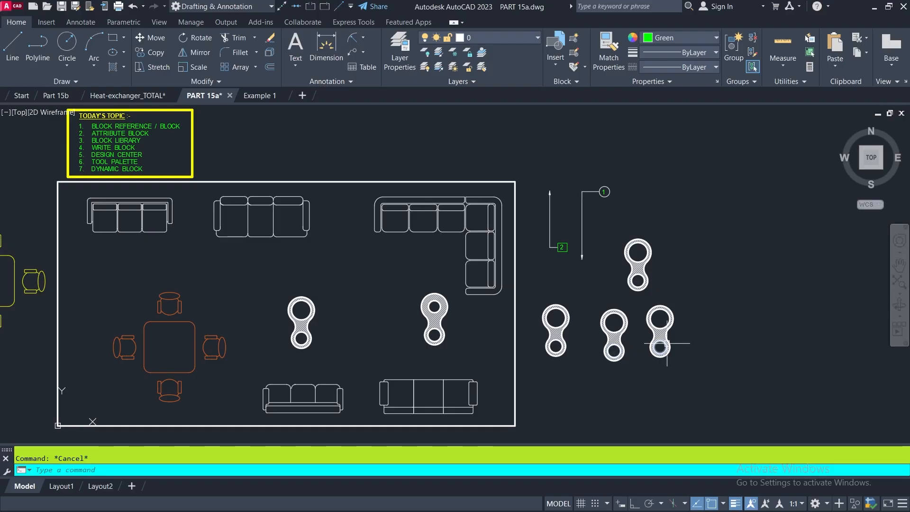
{"action": "middle_click_drag", "start_coordinate": [371, 346], "coordinate": [471, 319]}
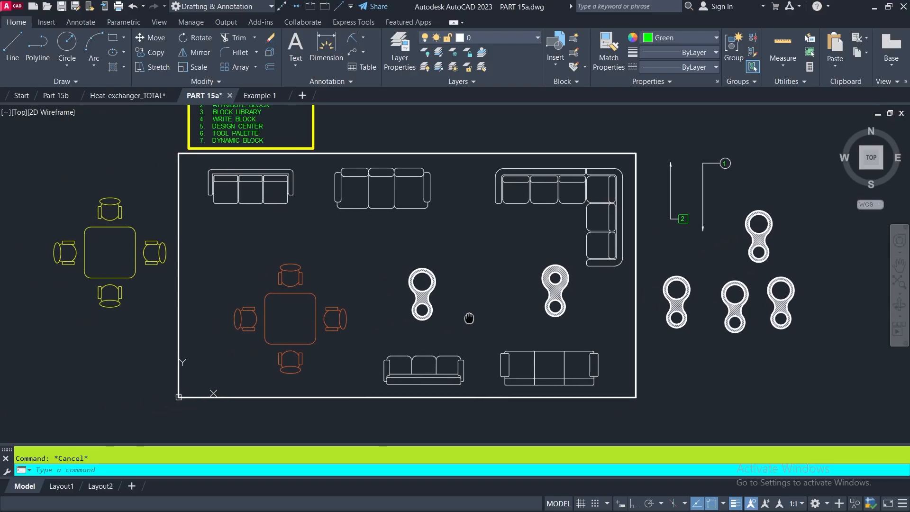
{"action": "scroll", "coordinate": [426, 303], "scroll_direction": "up", "scroll_amount": 4}
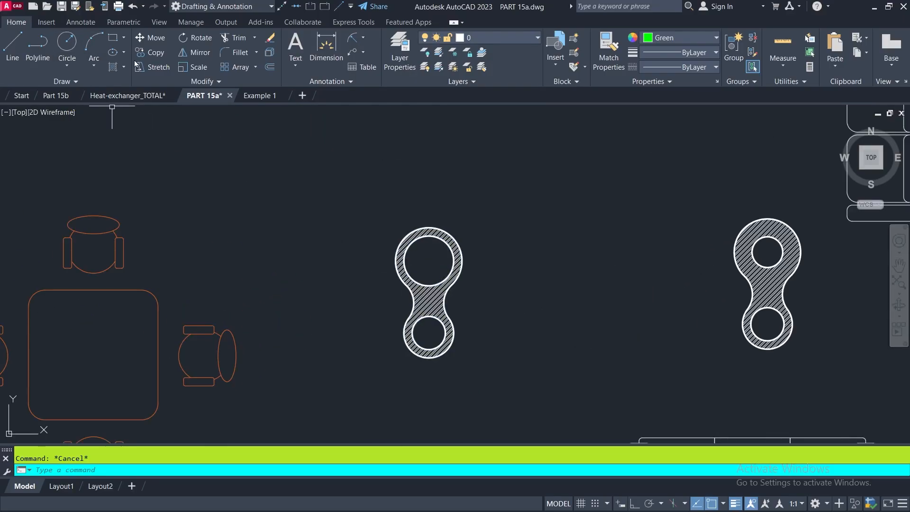
{"action": "left_click", "coordinate": [151, 52]}
{"action": "left_click", "coordinate": [454, 285]}
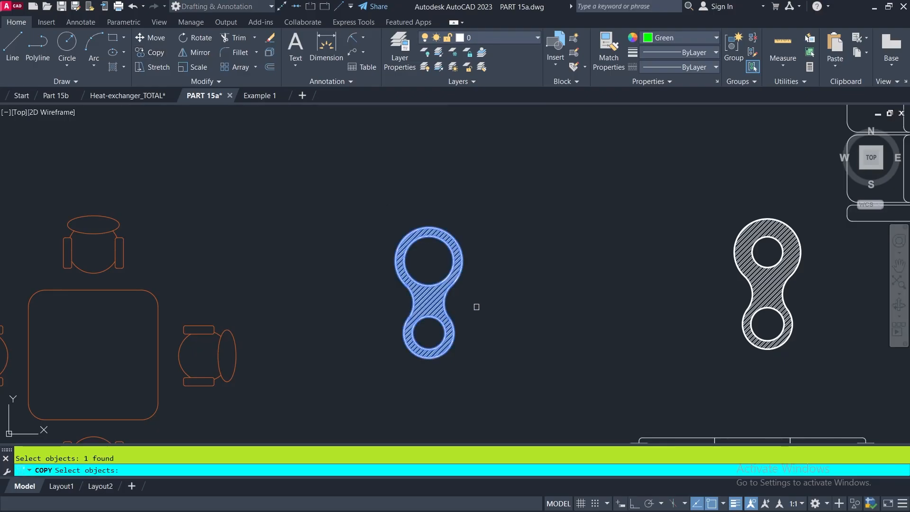
{"action": "key", "text": "Return"}
{"action": "left_click", "coordinate": [428, 332]}
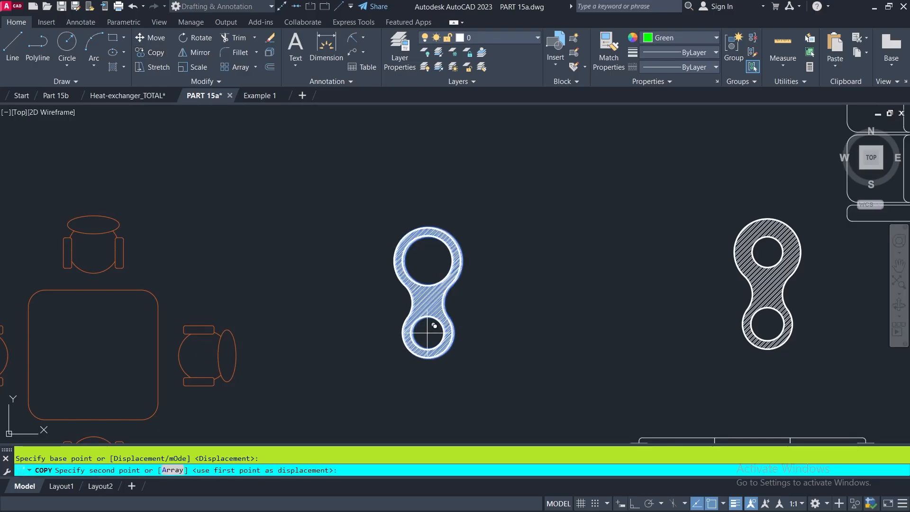
{"action": "left_click", "coordinate": [274, 257]}
{"action": "left_click", "coordinate": [548, 230]}
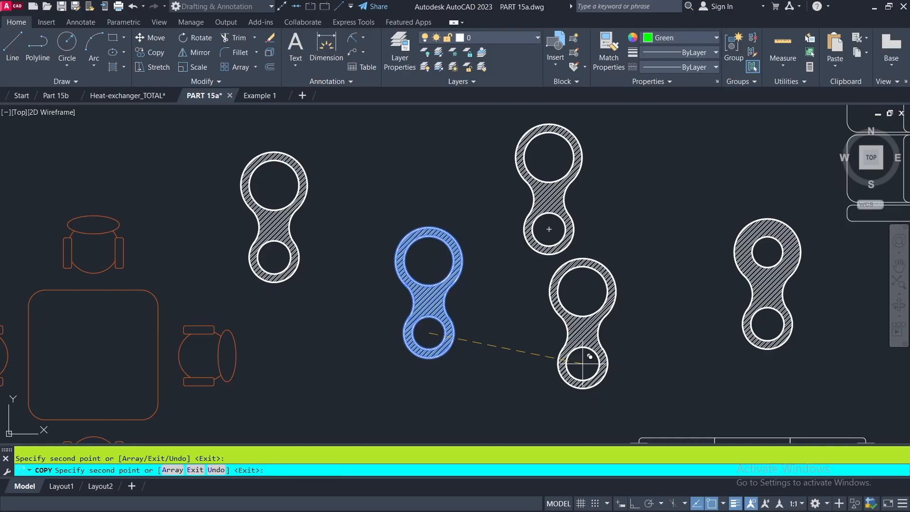
{"action": "left_click", "coordinate": [659, 401]}
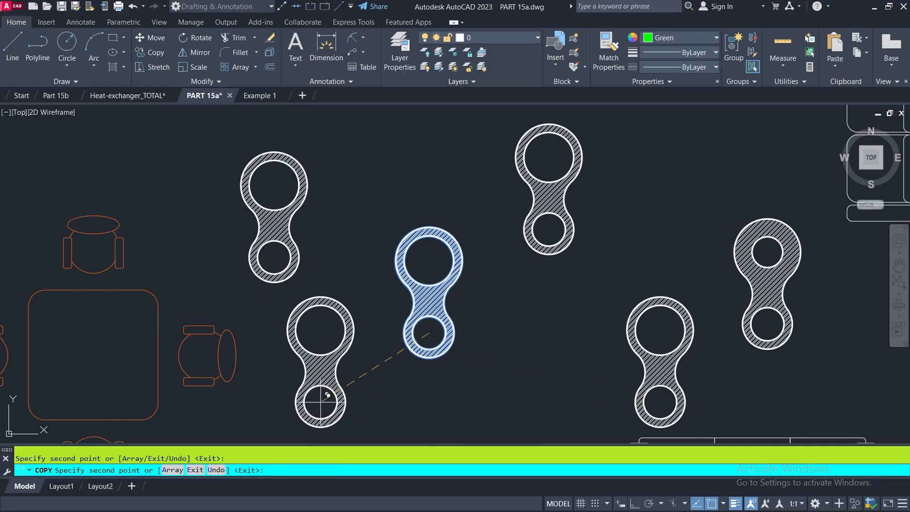
{"action": "left_click", "coordinate": [320, 401]}
{"action": "key", "text": "Escape"}
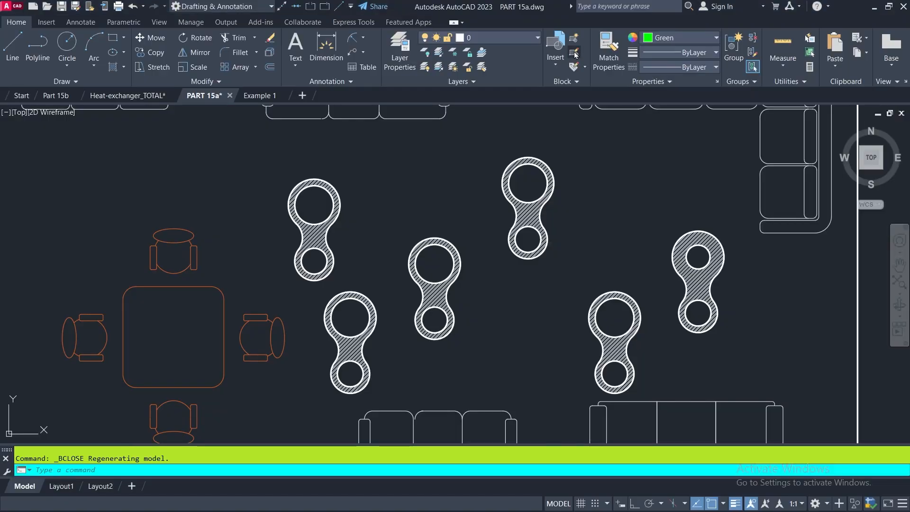
Open the MC1 block definition in the Block Editor
{"action": "left_click", "coordinate": [574, 53]}
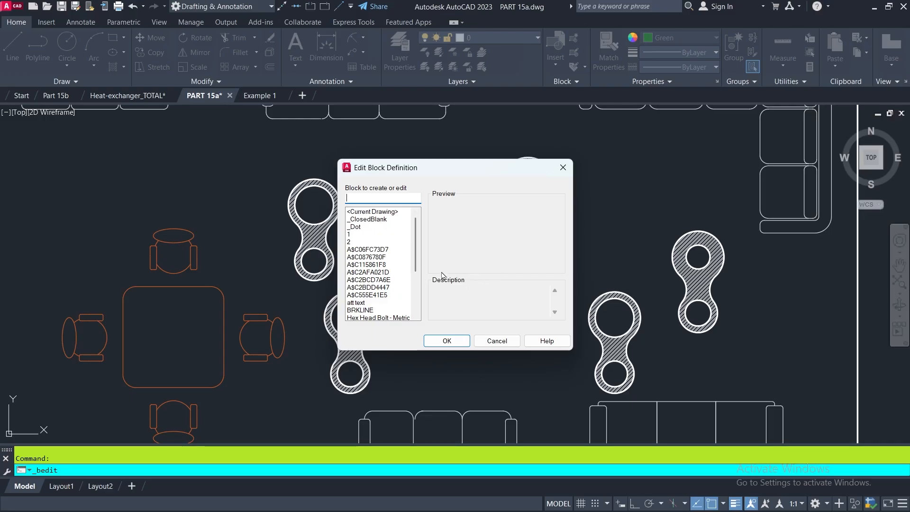
{"action": "left_click_drag", "start_coordinate": [416, 263], "coordinate": [417, 301]}
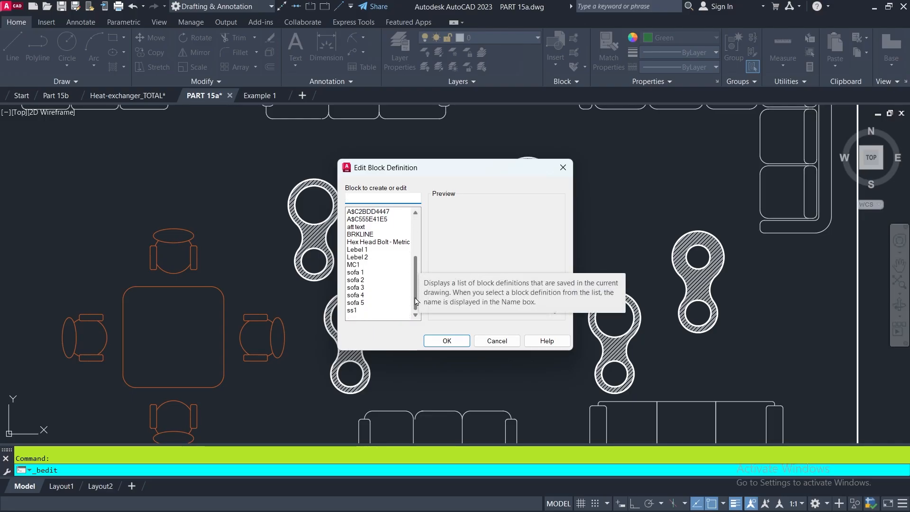
{"action": "left_click", "coordinate": [355, 265]}
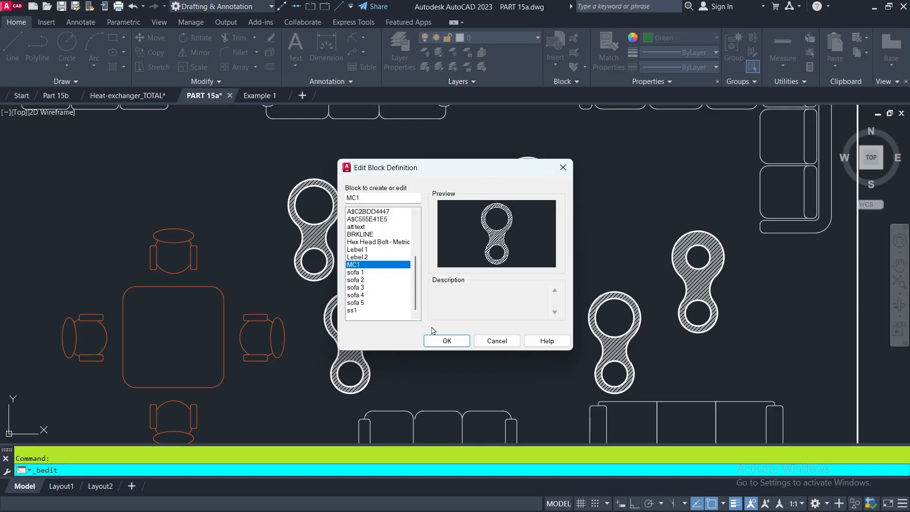
{"action": "left_click", "coordinate": [447, 341]}
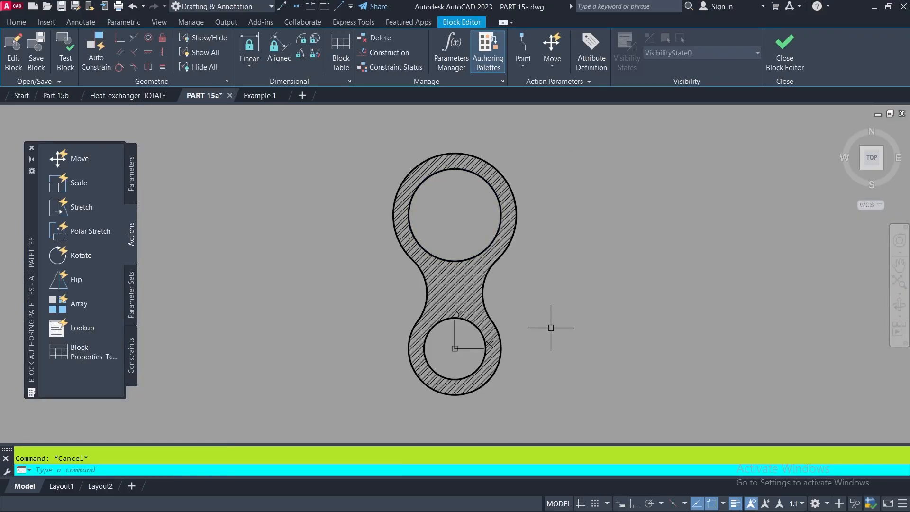
Set the radius of the block's upper inner circle to 175 through its properties
{"action": "left_click", "coordinate": [495, 195]}
{"action": "right_click", "coordinate": [270, 174]}
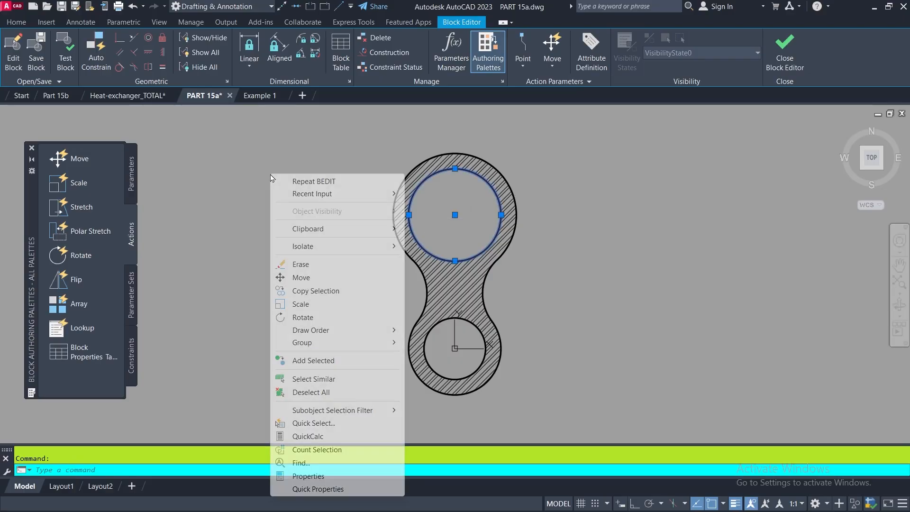
{"action": "left_click", "coordinate": [318, 475]}
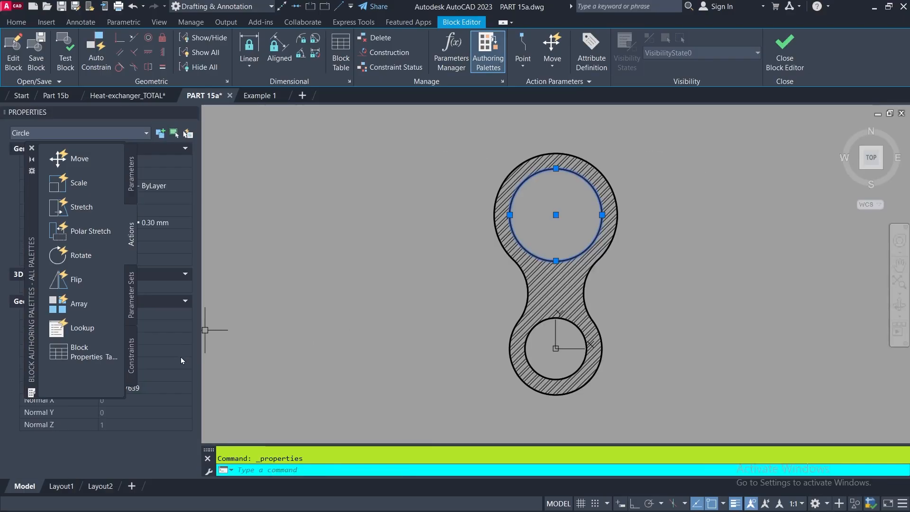
{"action": "left_click", "coordinate": [31, 148]}
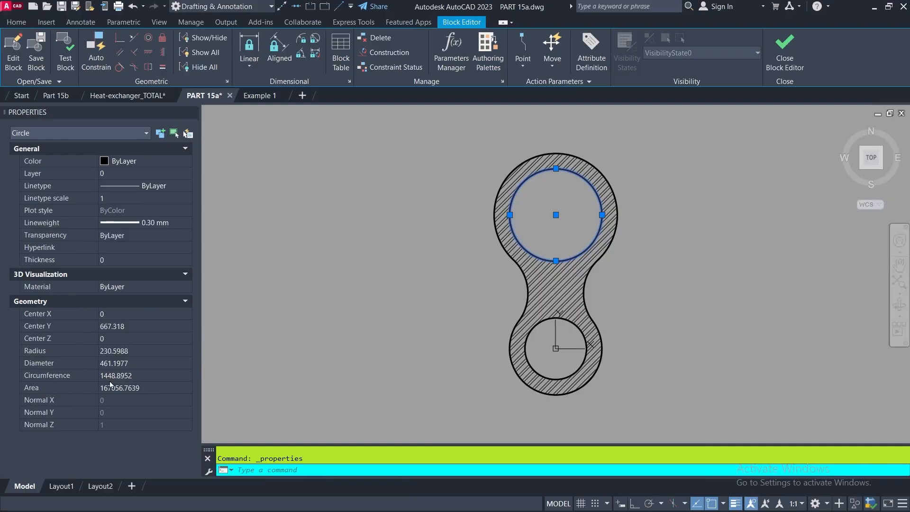
{"action": "left_click", "coordinate": [133, 349]}
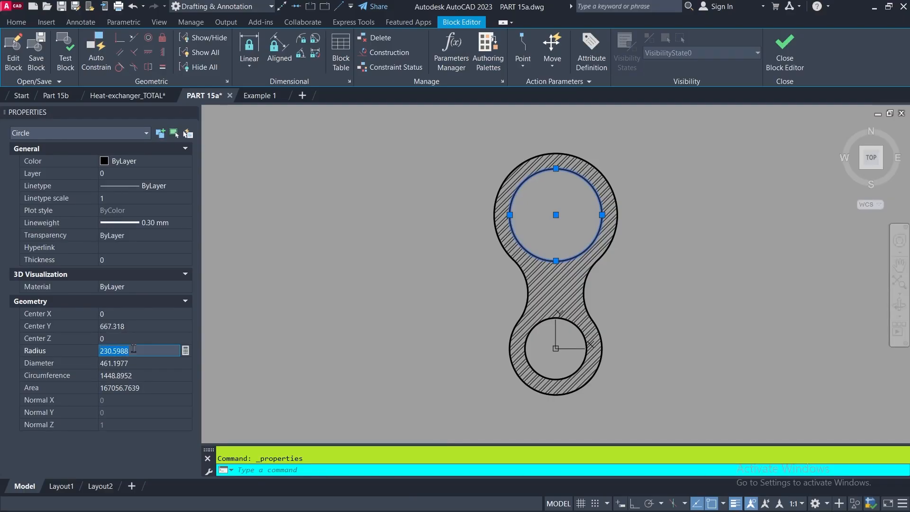
{"action": "type", "text": "175"}
{"action": "key", "text": "Tab"}
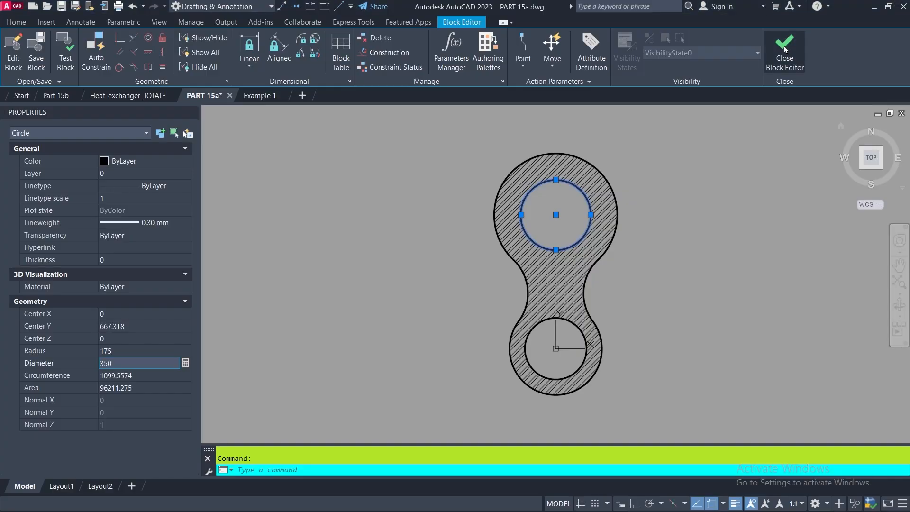
Close the Block Editor, saving the changes to MC1, and check the block copies in the room
{"action": "left_click", "coordinate": [785, 57]}
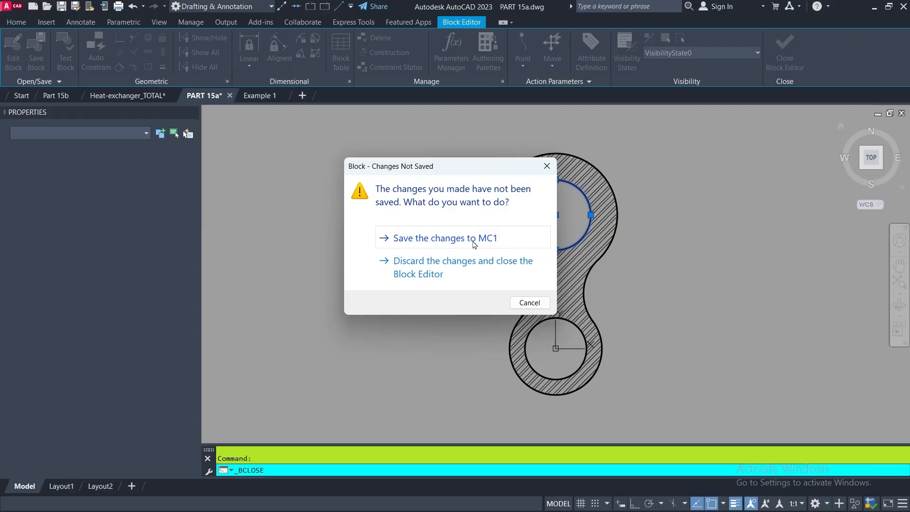
{"action": "left_click", "coordinate": [417, 239]}
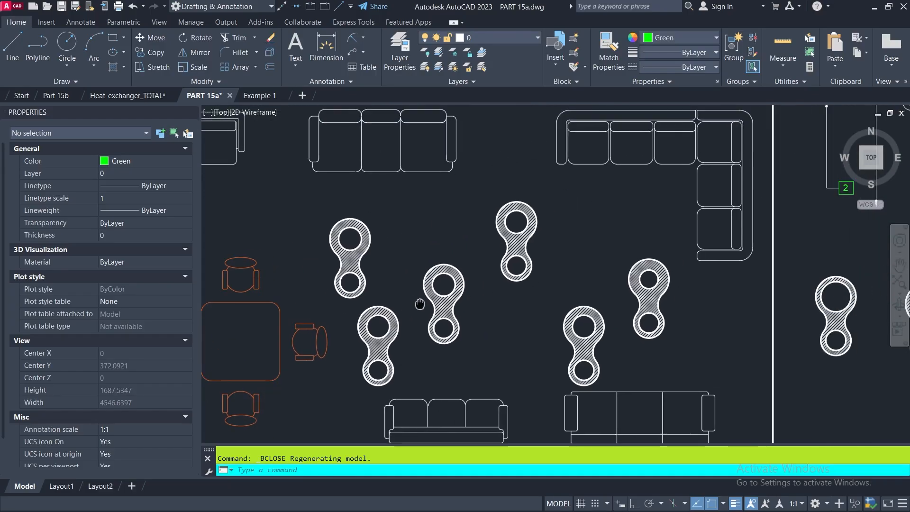
{"action": "scroll", "coordinate": [354, 302], "scroll_direction": "up", "scroll_amount": 5}
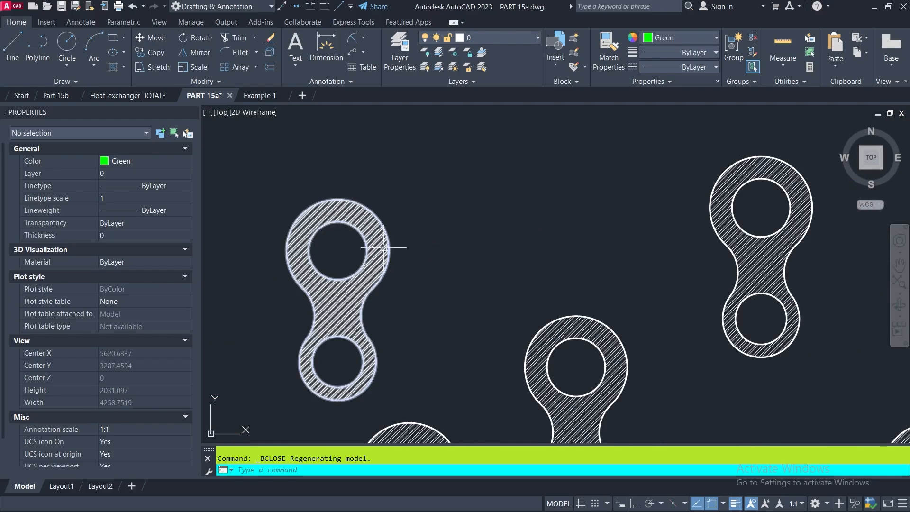
{"action": "scroll", "coordinate": [350, 231], "scroll_direction": "down", "scroll_amount": 4}
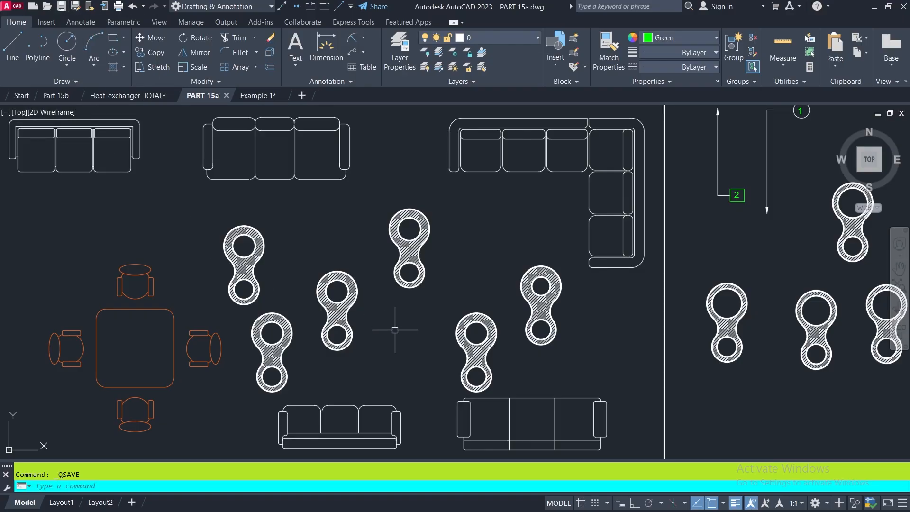
Switch to the Example 1 drawing and open DesignCenter
{"action": "mouse_move", "coordinate": [258, 98]}
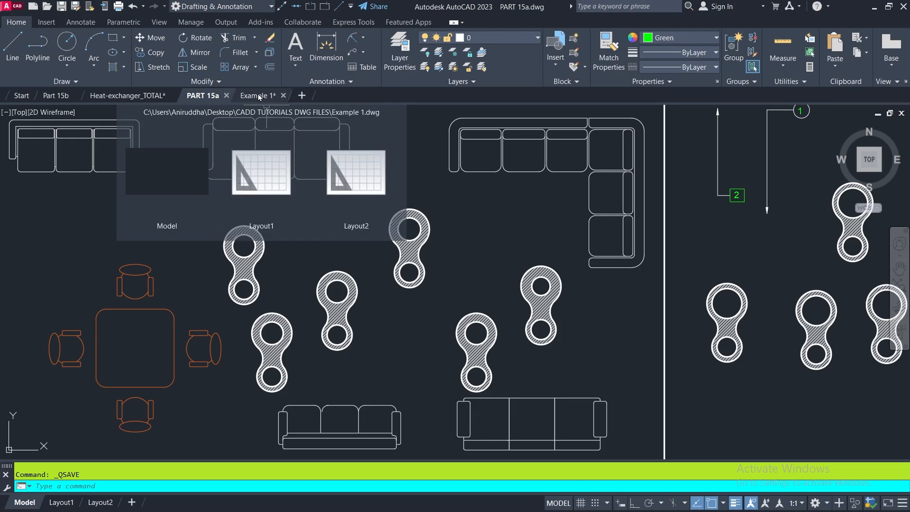
{"action": "left_click", "coordinate": [258, 96]}
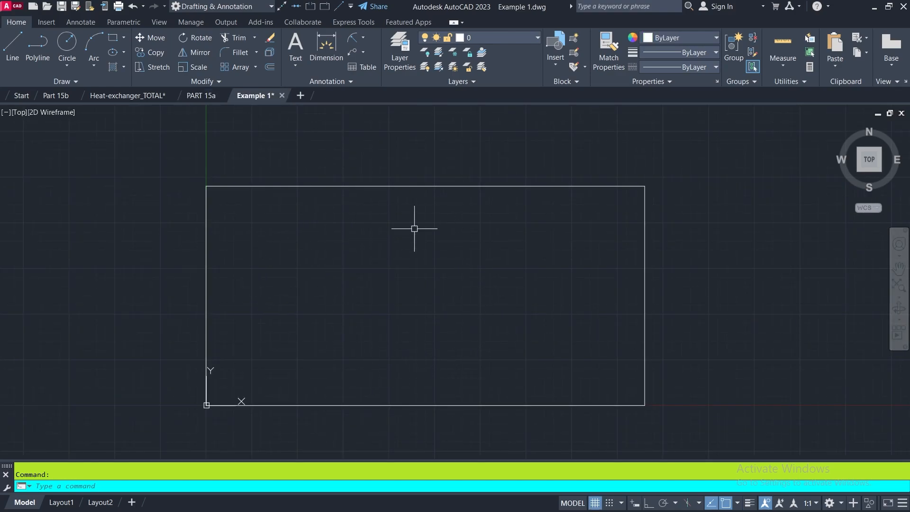
{"action": "scroll", "coordinate": [443, 315], "scroll_direction": "up", "scroll_amount": 2}
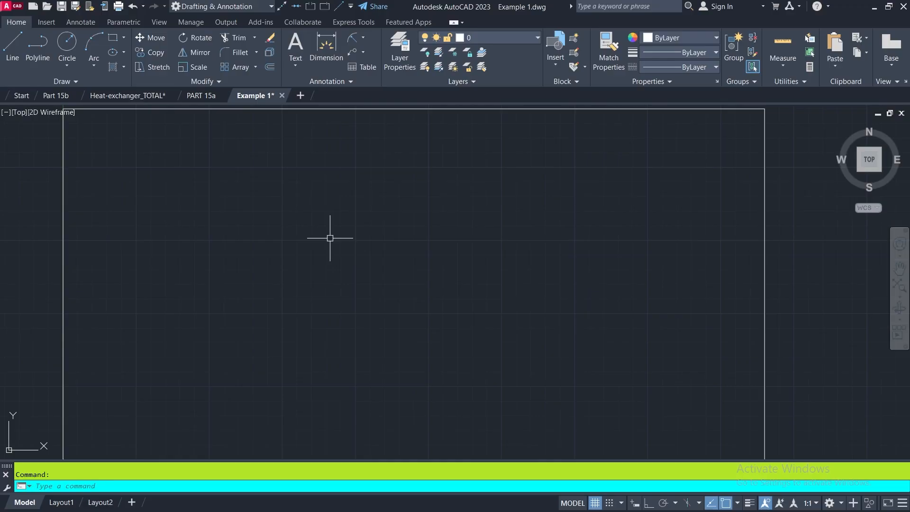
{"action": "key", "text": "ctrl+2"}
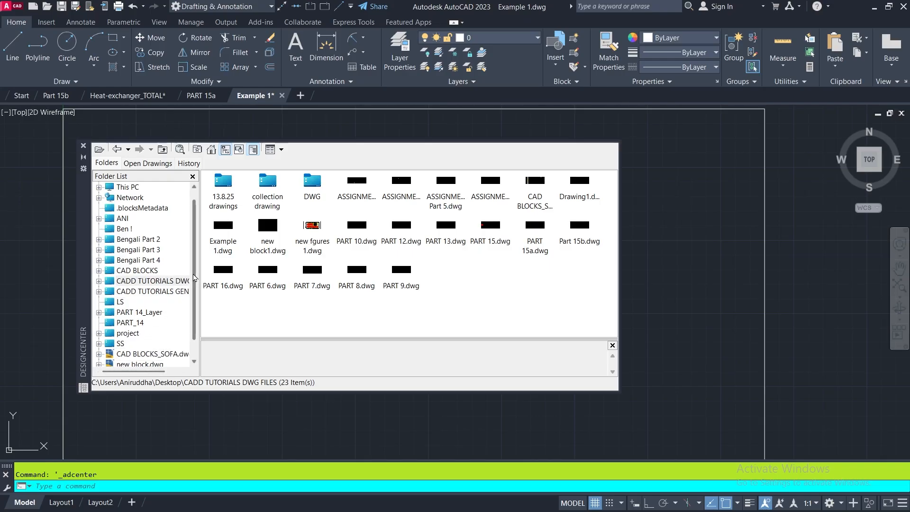
Browse from the Desktop into the CADD TUTORIALS DWG FILES folder and show the blocks stored in PART 15a.dwg
{"action": "scroll", "coordinate": [195, 277], "scroll_direction": "up", "scroll_amount": 1}
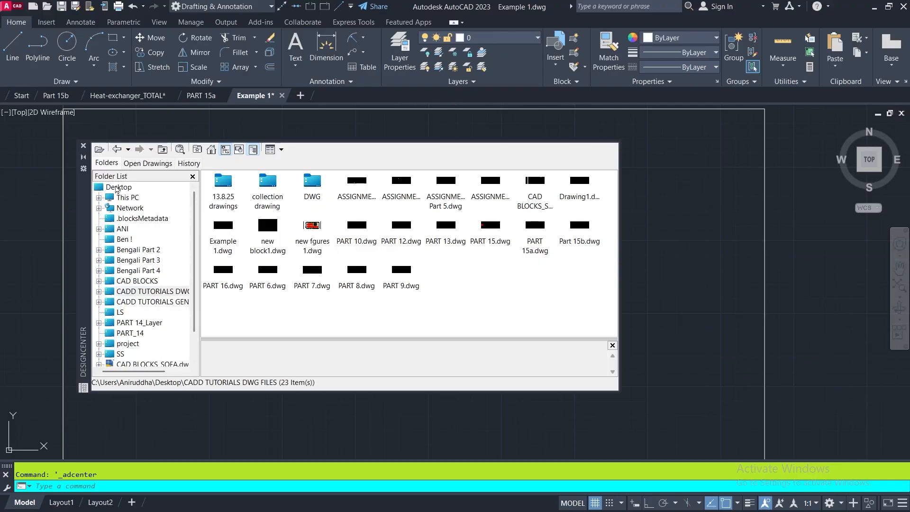
{"action": "left_click", "coordinate": [117, 187]}
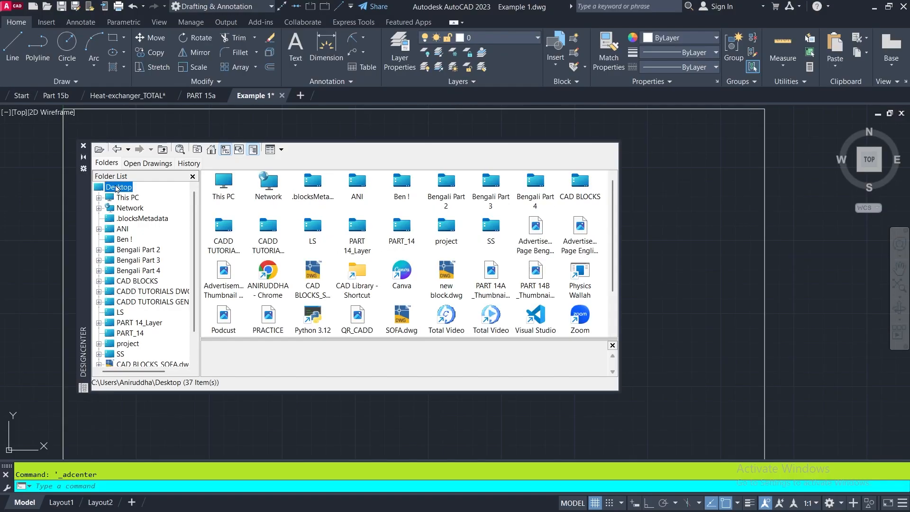
{"action": "left_click", "coordinate": [223, 229]}
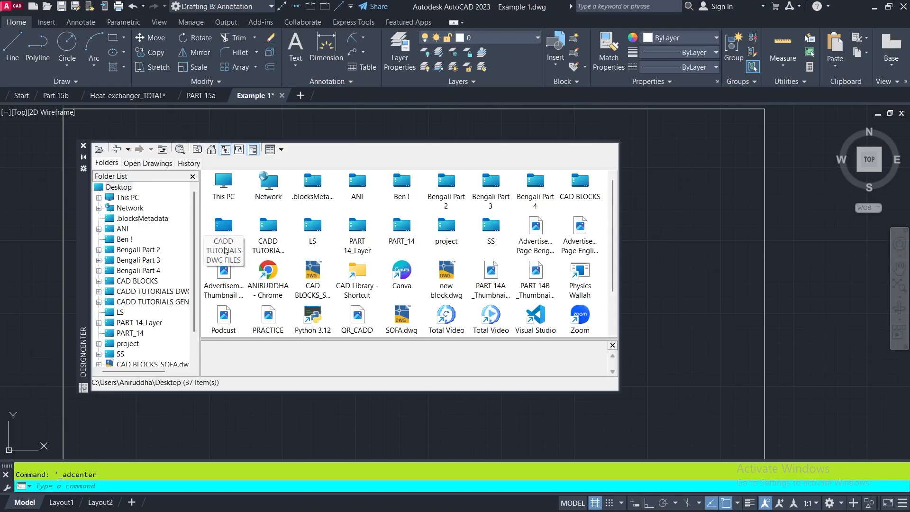
{"action": "double_click", "coordinate": [225, 231]}
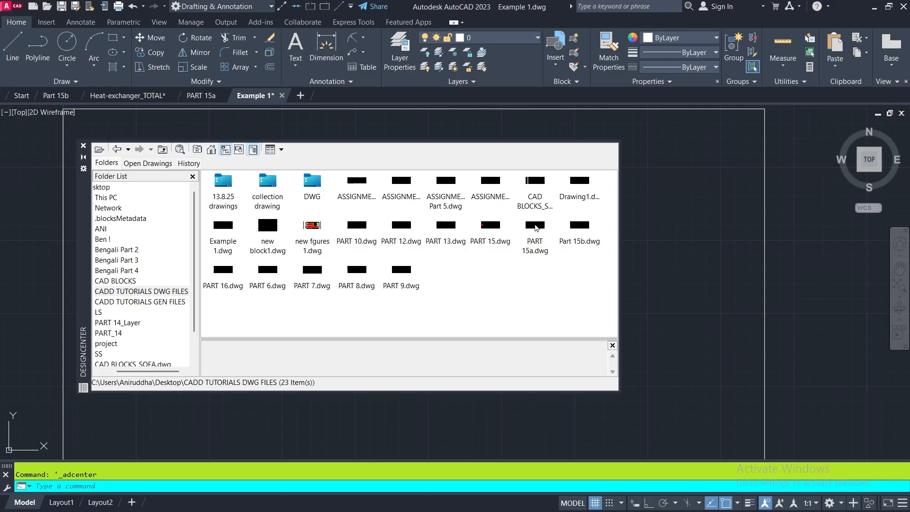
{"action": "double_click", "coordinate": [535, 226]}
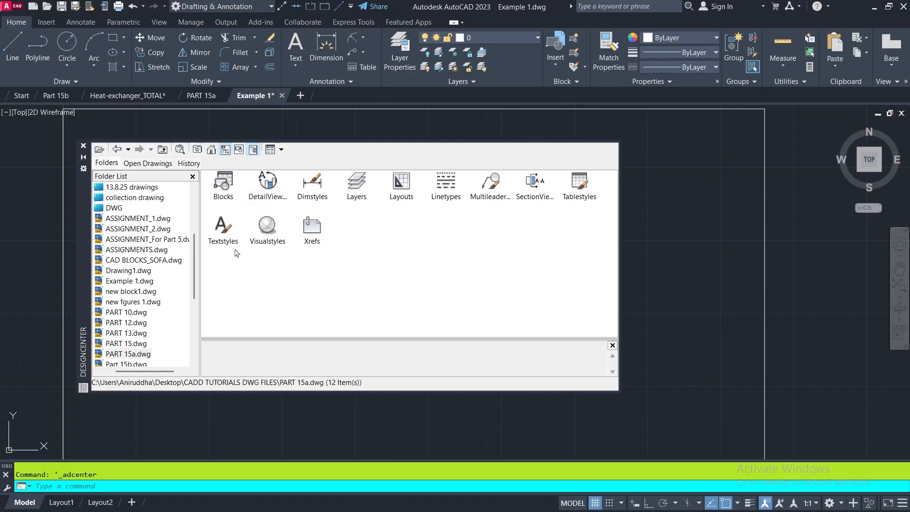
{"action": "double_click", "coordinate": [224, 183]}
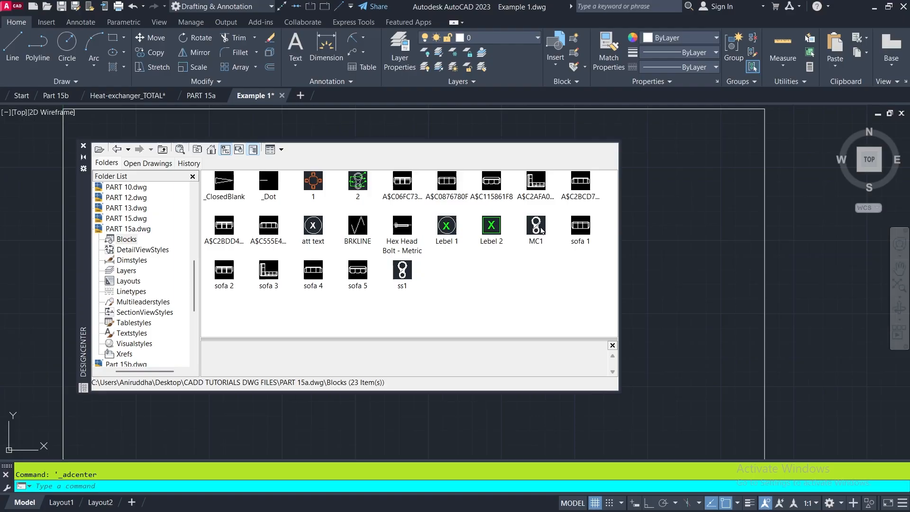
Insert the MC1 block from PART 15a.dwg near the right side of the rectangle in Example 1
{"action": "left_click", "coordinate": [540, 231]}
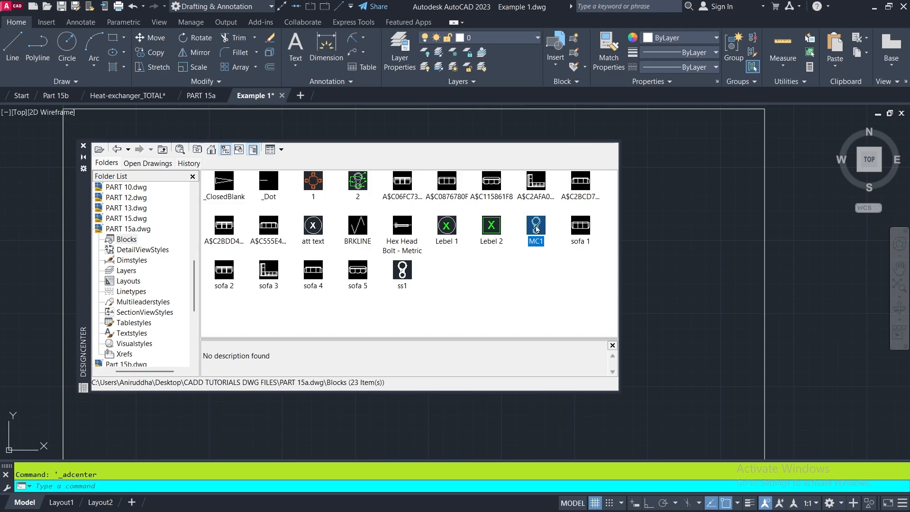
{"action": "left_click_drag", "start_coordinate": [538, 226], "coordinate": [670, 218]}
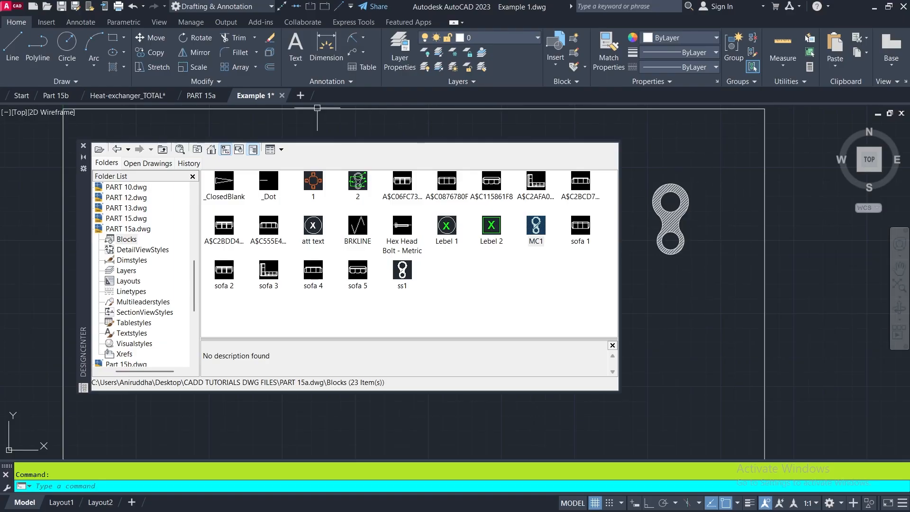
{"action": "mouse_move", "coordinate": [243, 97]}
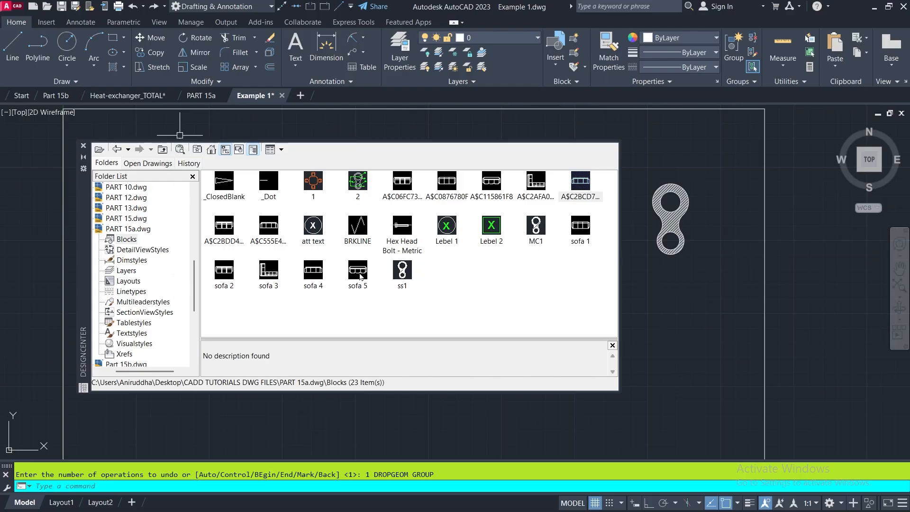
{"action": "key", "text": "Escape"}
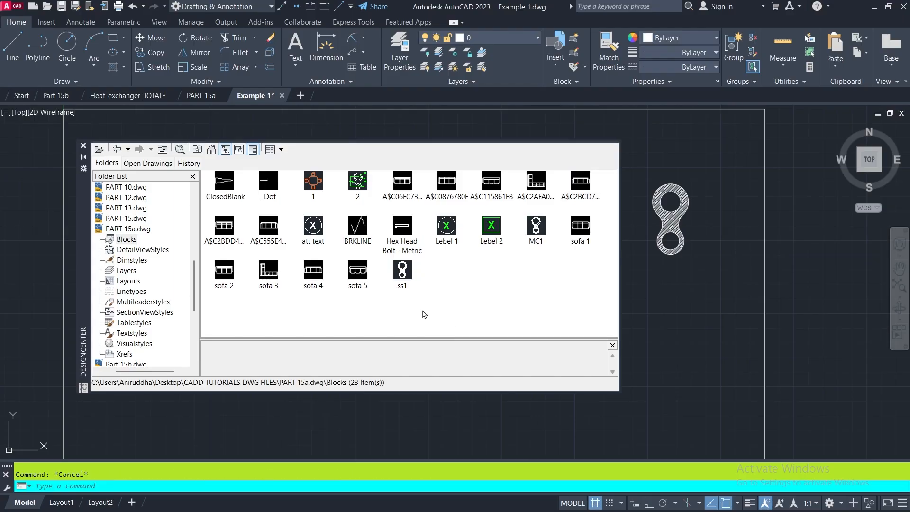
Insert the orange table-and-chairs block named 1 below the MC1 block in Example 1
{"action": "left_click_drag", "start_coordinate": [314, 181], "coordinate": [670, 331]}
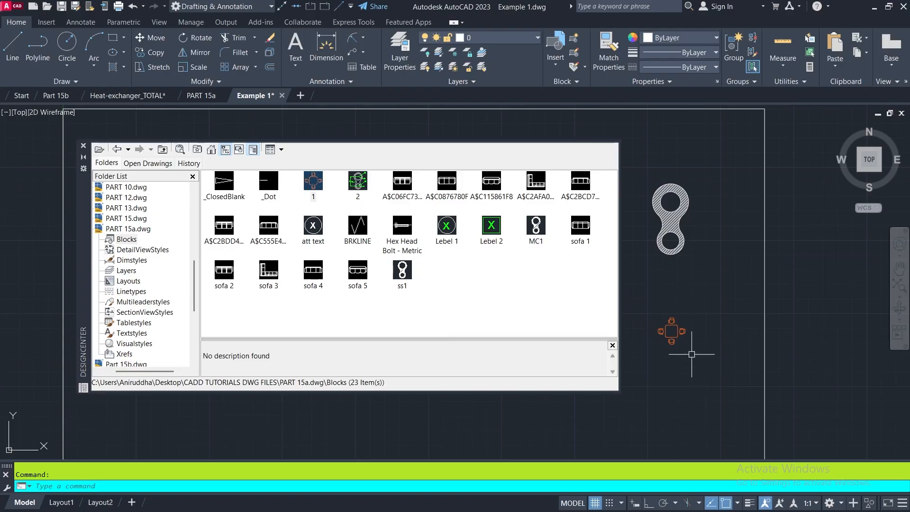
{"action": "scroll", "coordinate": [691, 339], "scroll_direction": "up", "scroll_amount": 3}
{"action": "middle_click_drag", "start_coordinate": [674, 333], "coordinate": [768, 317]}
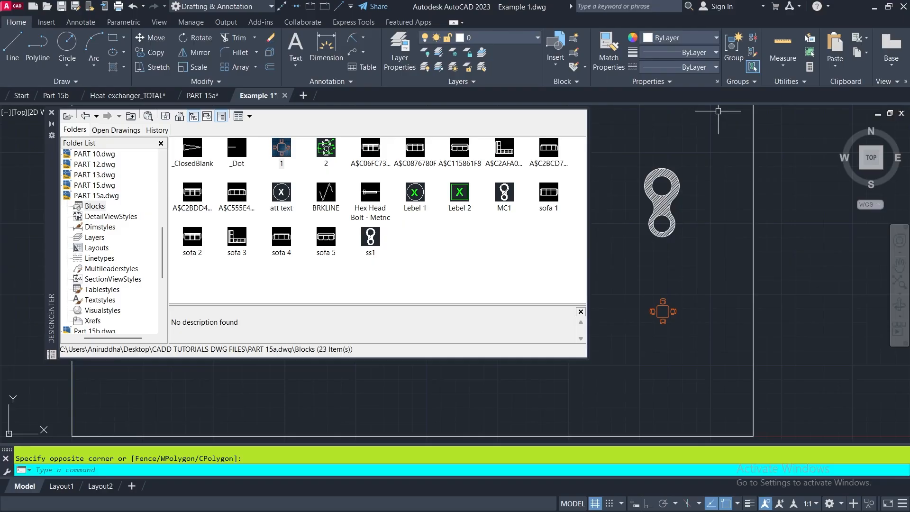
Examine which linetypes, dimension styles and text styles are available in the Example 1 drawing
{"action": "left_click", "coordinate": [717, 67]}
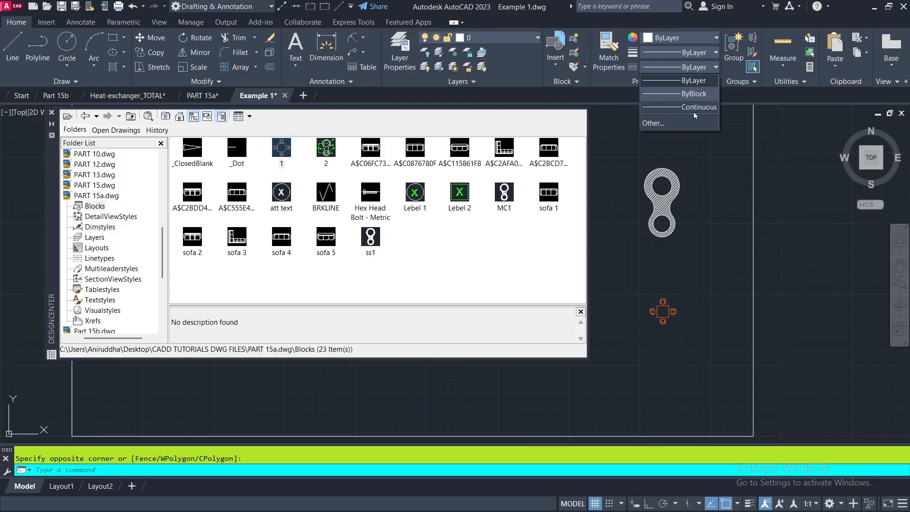
{"action": "left_click", "coordinate": [352, 82]}
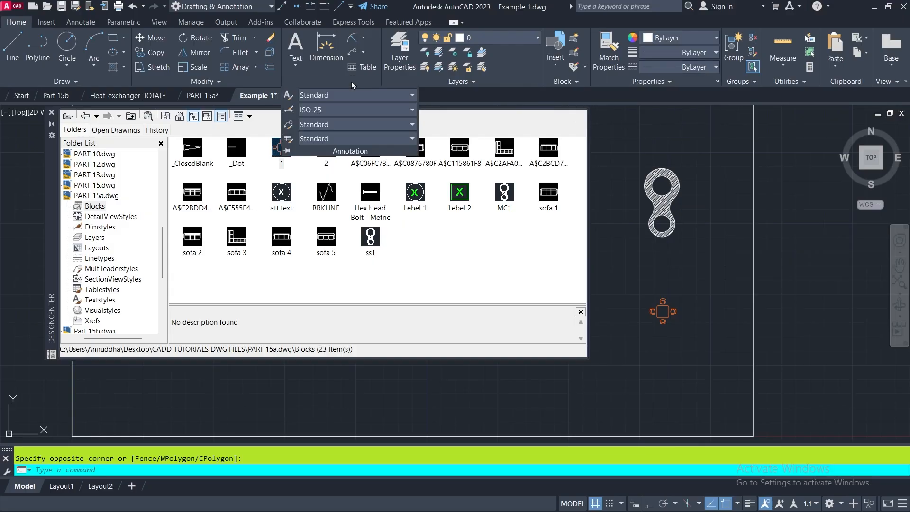
{"action": "left_click", "coordinate": [412, 109]}
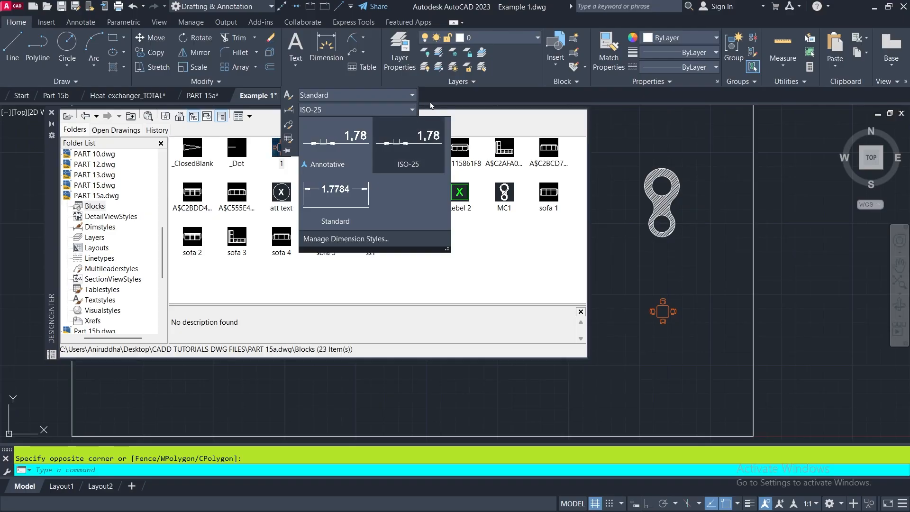
{"action": "left_click", "coordinate": [412, 94]}
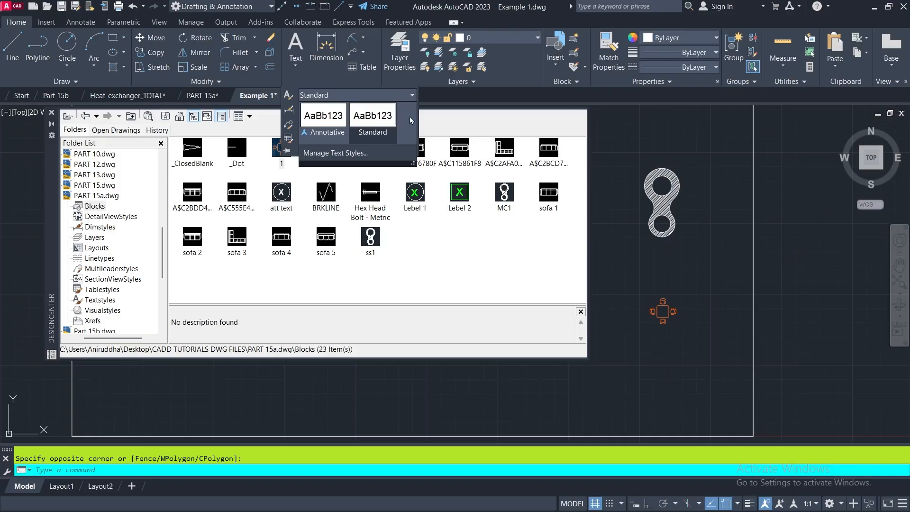
{"action": "left_click", "coordinate": [614, 129]}
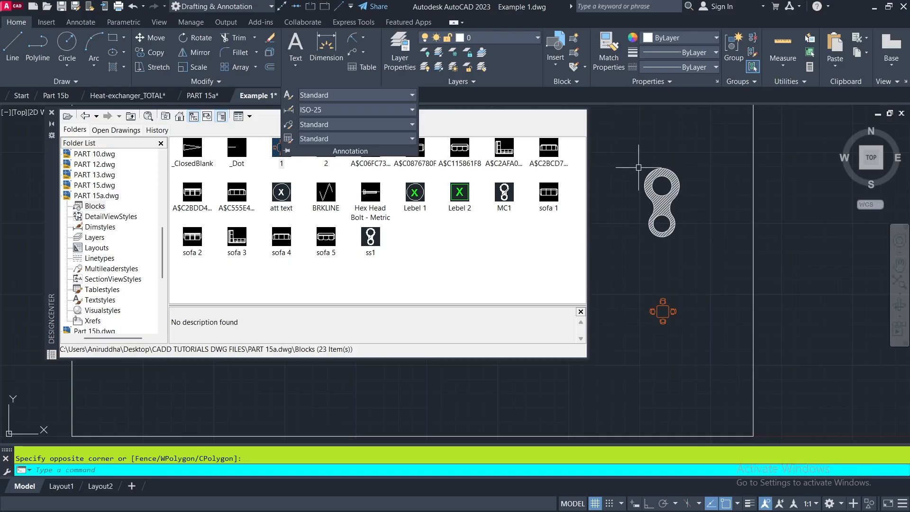
{"action": "left_click", "coordinate": [633, 155]}
{"action": "left_click", "coordinate": [616, 179]}
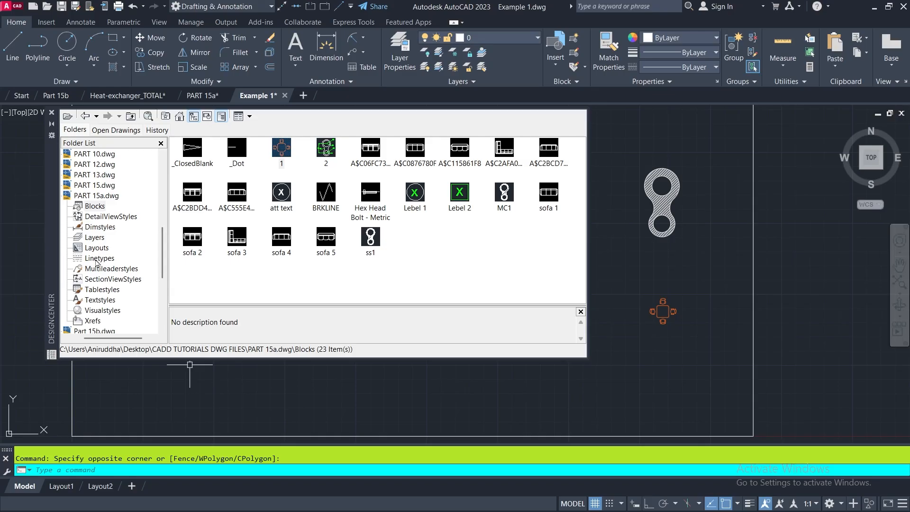
Add the CENTER, HIDDEN and ZIGZAG linetypes from PART 15a.dwg to the Example 1 drawing and check its available linetypes
{"action": "left_click", "coordinate": [86, 260]}
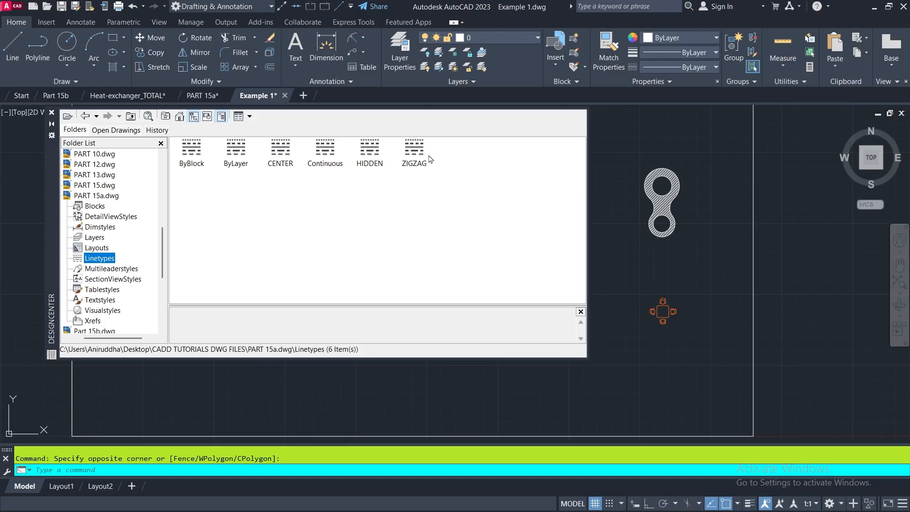
{"action": "left_click", "coordinate": [279, 152]}
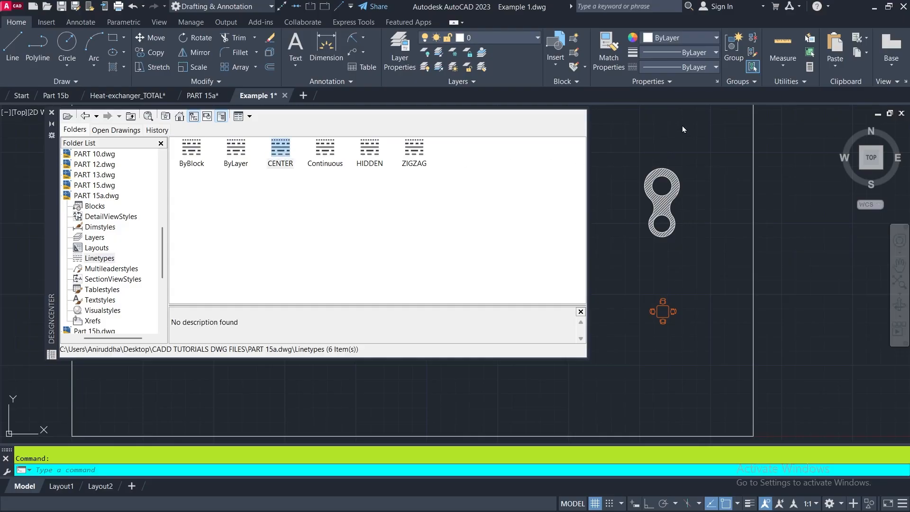
{"action": "left_click", "coordinate": [370, 153]}
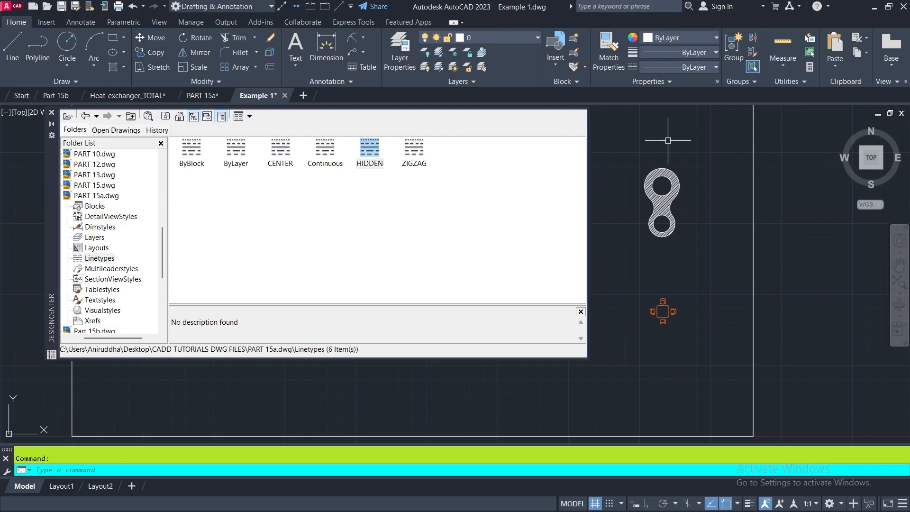
{"action": "left_click_drag", "start_coordinate": [414, 150], "coordinate": [550, 153]}
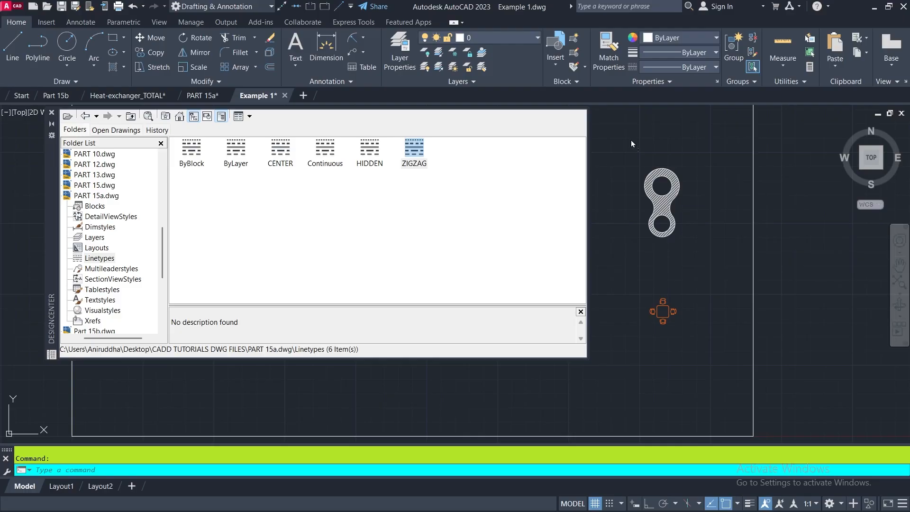
{"action": "left_click_drag", "start_coordinate": [632, 143], "coordinate": [640, 133]}
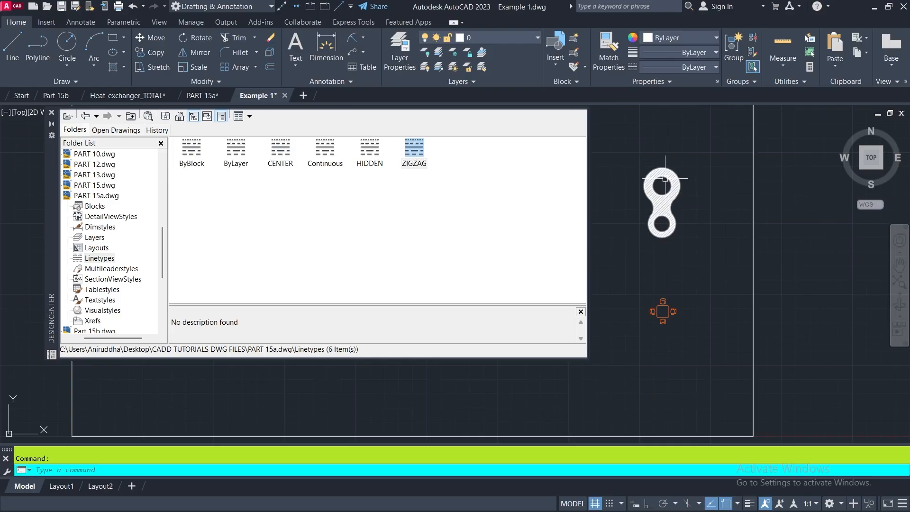
{"action": "left_click", "coordinate": [716, 67]}
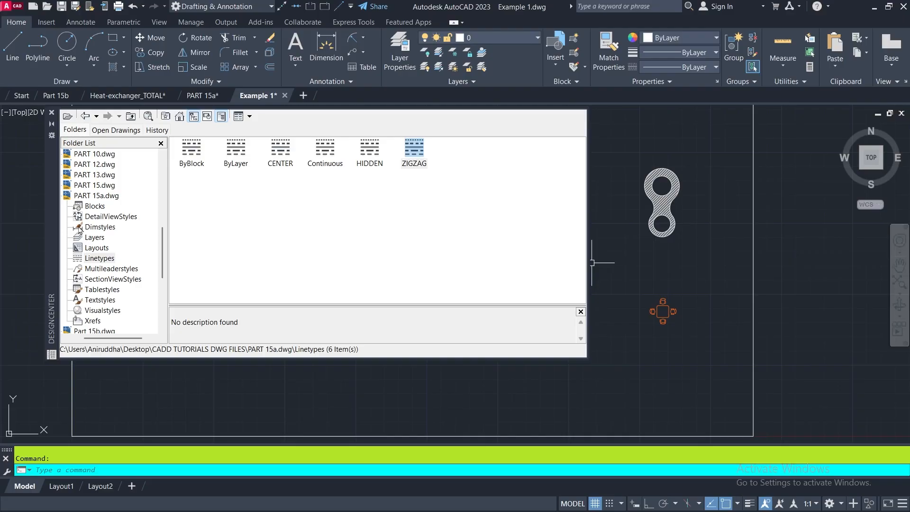
Add the custom text styles ending in 100 and 50 from PART 15a.dwg to Example 1 and check its available text styles
{"action": "left_click", "coordinate": [97, 300]}
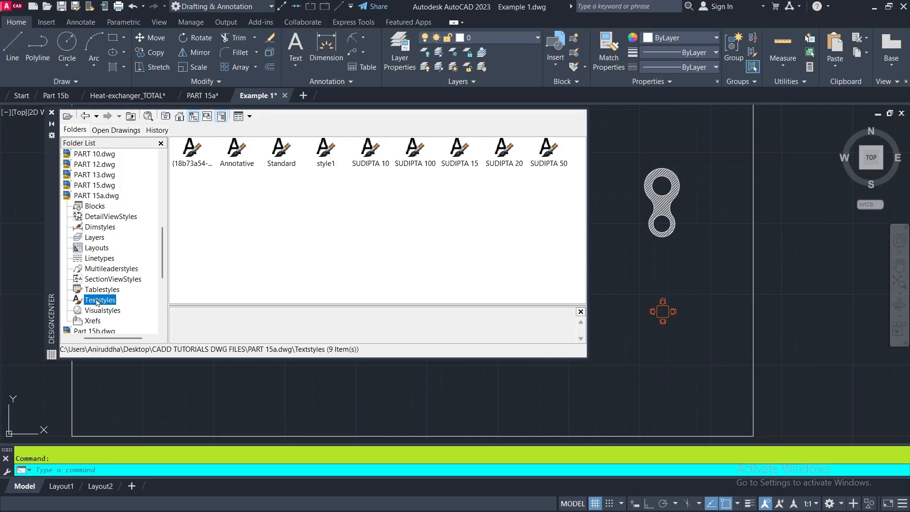
{"action": "left_click", "coordinate": [414, 150]}
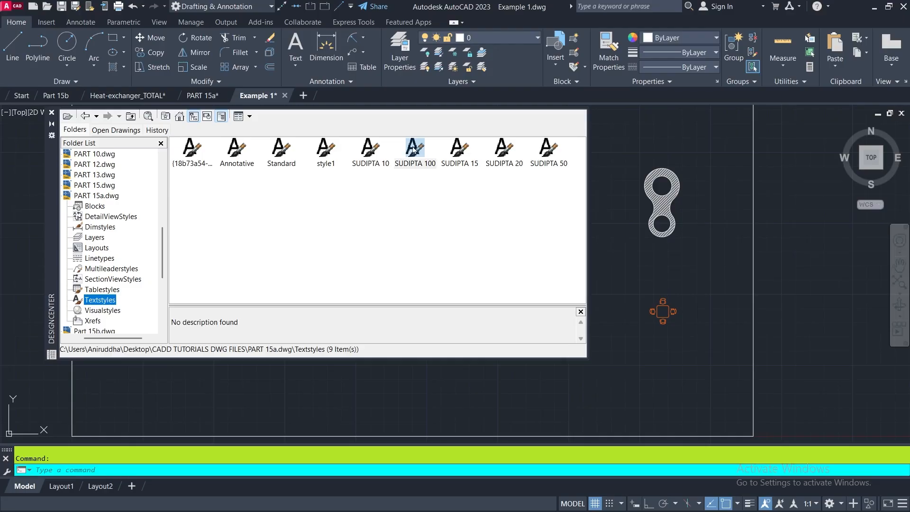
{"action": "left_click_drag", "start_coordinate": [413, 145], "coordinate": [471, 146]}
{"action": "left_click_drag", "start_coordinate": [649, 138], "coordinate": [662, 127]}
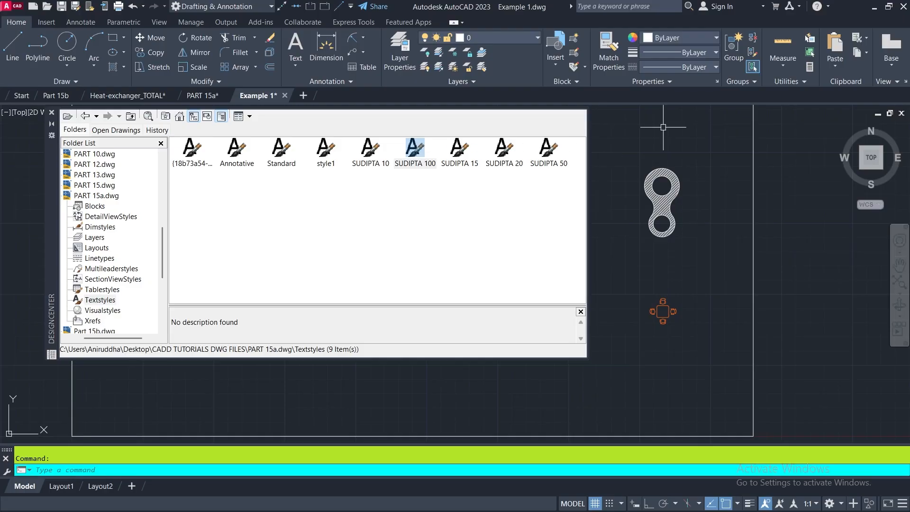
{"action": "left_click", "coordinate": [549, 149]}
{"action": "left_click_drag", "start_coordinate": [548, 146], "coordinate": [637, 126]}
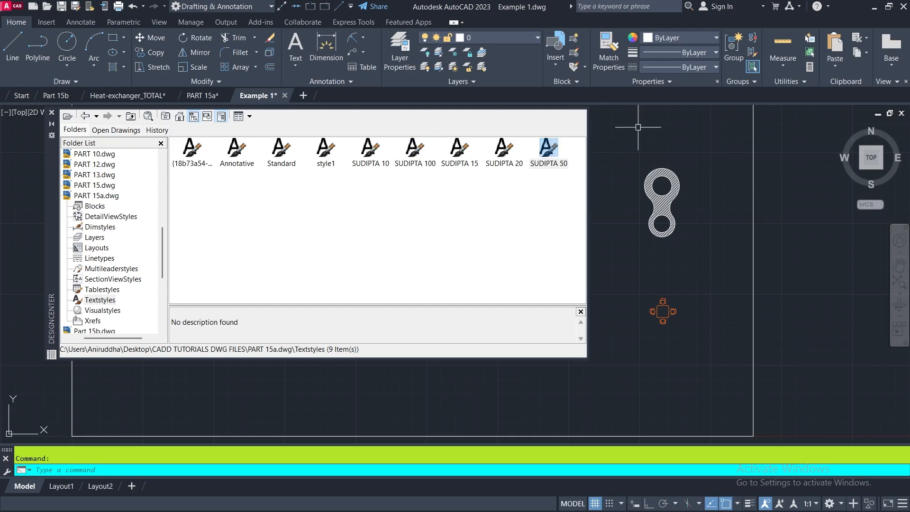
{"action": "left_click", "coordinate": [350, 81]}
{"action": "left_click", "coordinate": [412, 95]}
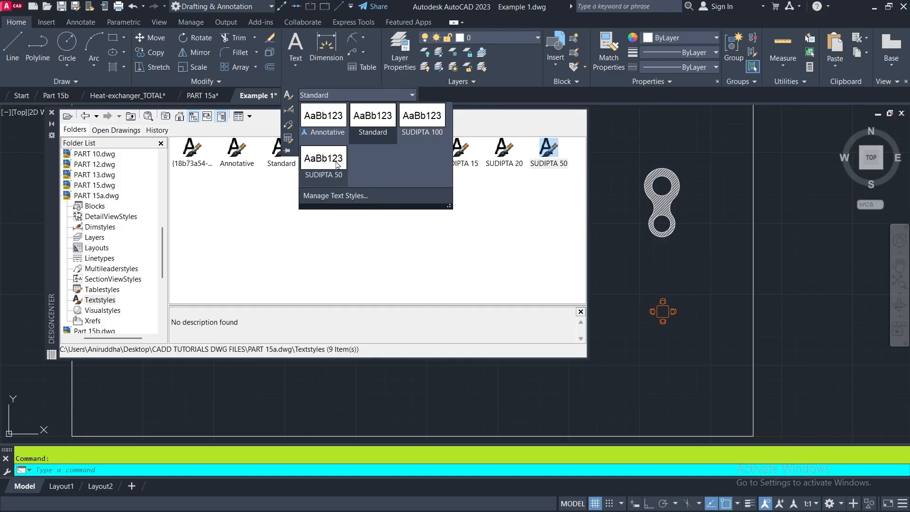
{"action": "left_click", "coordinate": [372, 245]}
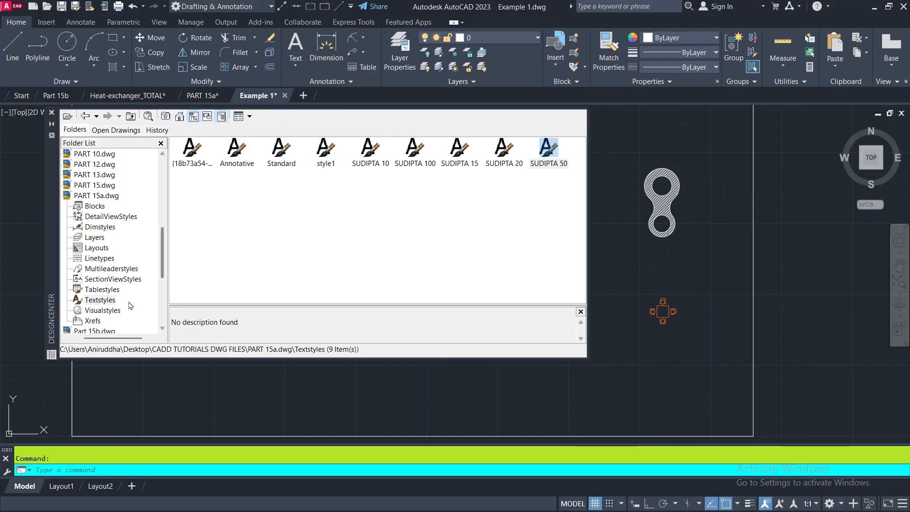
Add the custom dimension styles ending in 100 and 50 from PART 15a.dwg to Example 1 and check its available dimension styles
{"action": "left_click", "coordinate": [96, 228]}
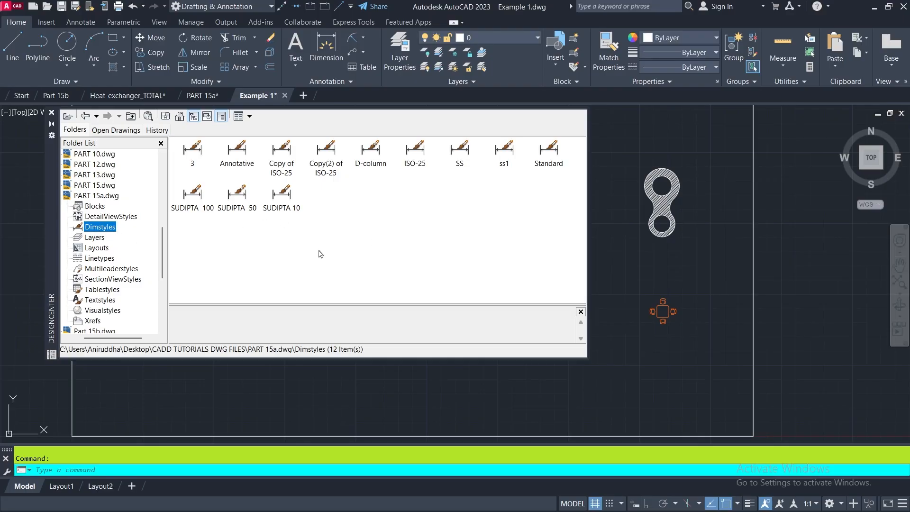
{"action": "left_click", "coordinate": [192, 196]}
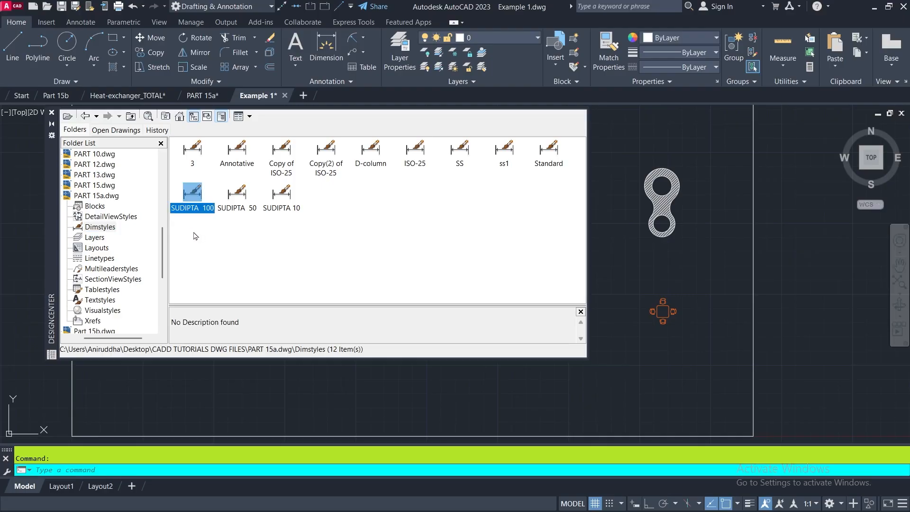
{"action": "left_click_drag", "start_coordinate": [193, 195], "coordinate": [539, 251]}
{"action": "left_click_drag", "start_coordinate": [662, 143], "coordinate": [662, 143]}
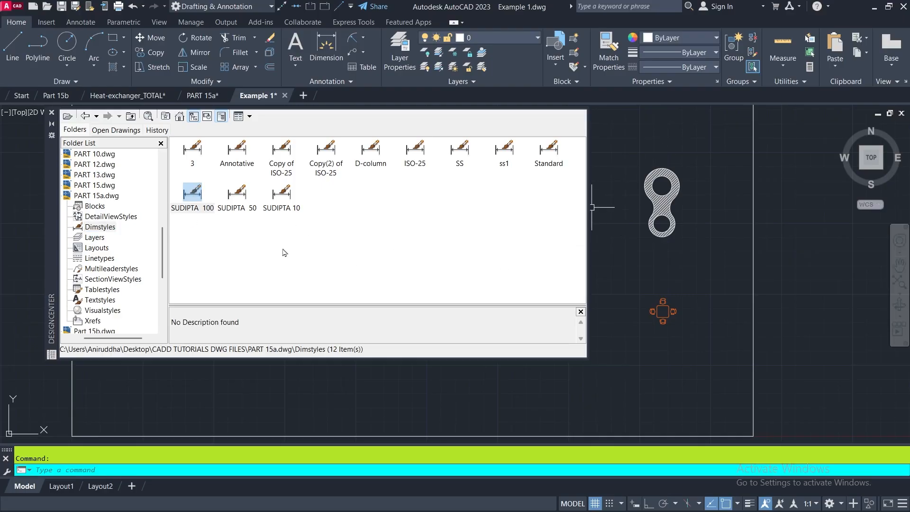
{"action": "left_click", "coordinate": [240, 194]}
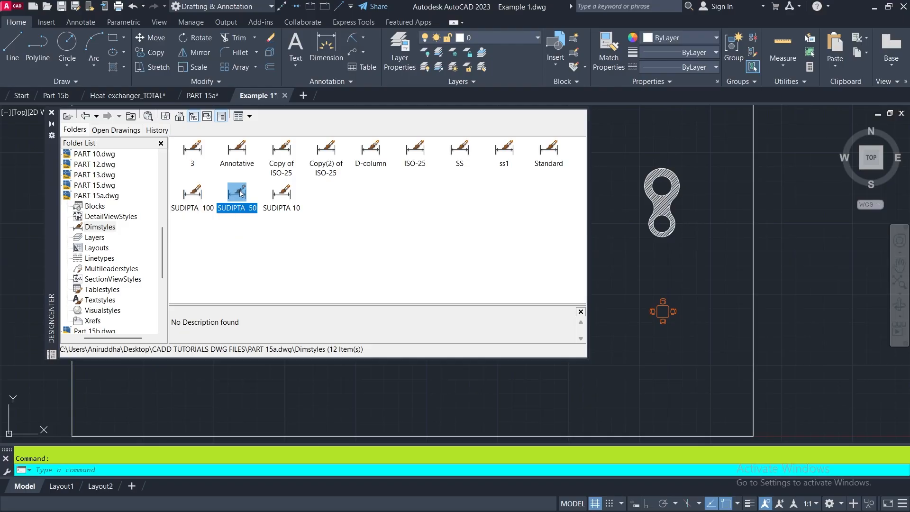
{"action": "mouse_move", "coordinate": [240, 193]}
{"action": "left_mouse_down"}
{"action": "mouse_move", "coordinate": [680, 270]}
{"action": "mouse_move", "coordinate": [687, 259]}
{"action": "left_mouse_up"}
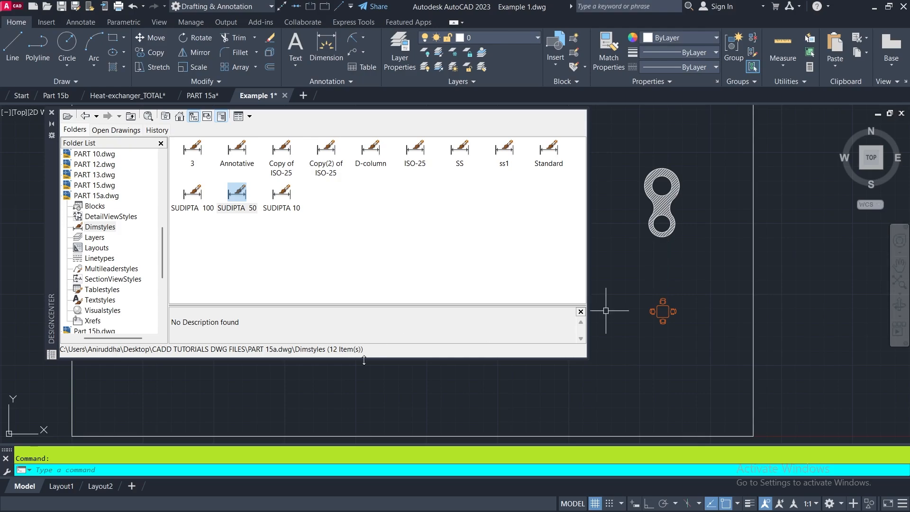
{"action": "left_click", "coordinate": [349, 81]}
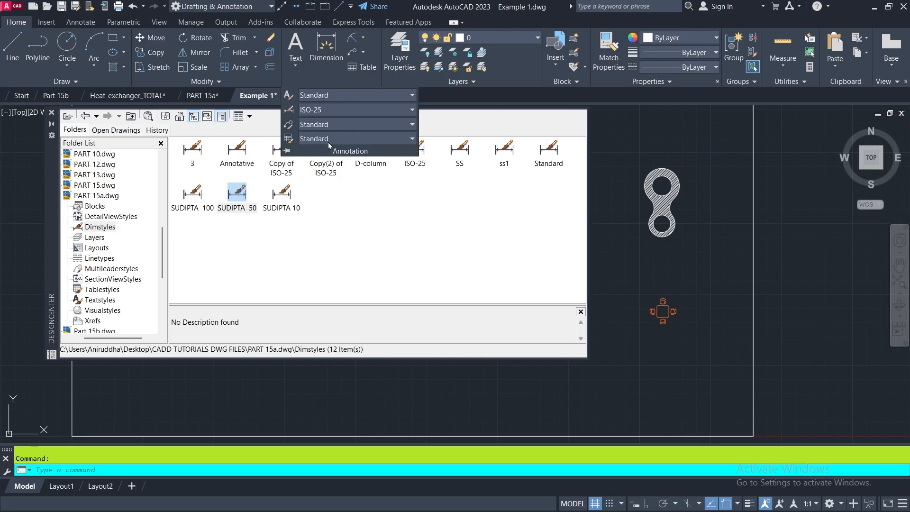
{"action": "left_click", "coordinate": [412, 110]}
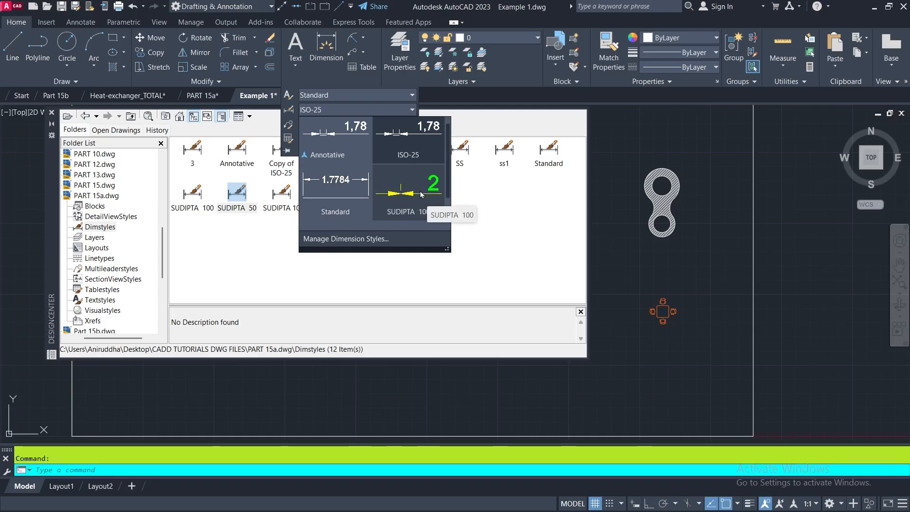
{"action": "scroll", "coordinate": [422, 195], "scroll_direction": "down", "scroll_amount": 1}
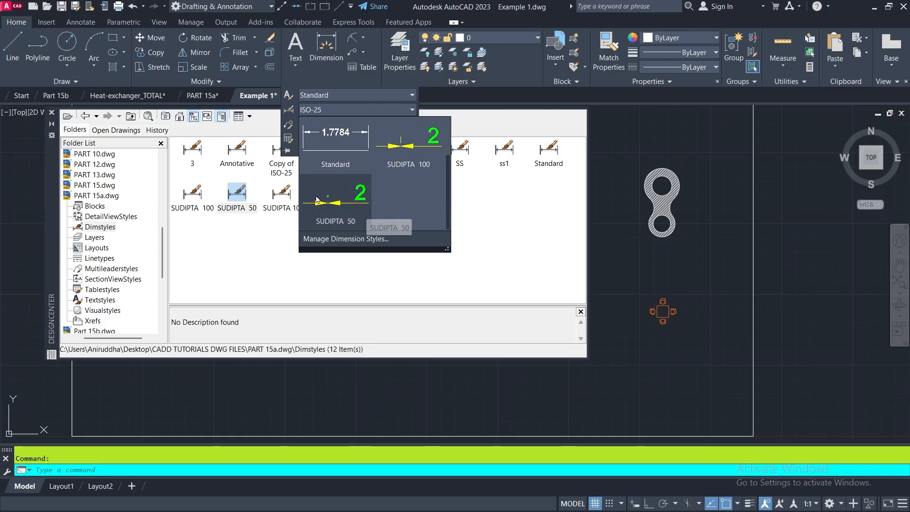
{"action": "scroll", "coordinate": [402, 165], "scroll_direction": "down", "scroll_amount": 1}
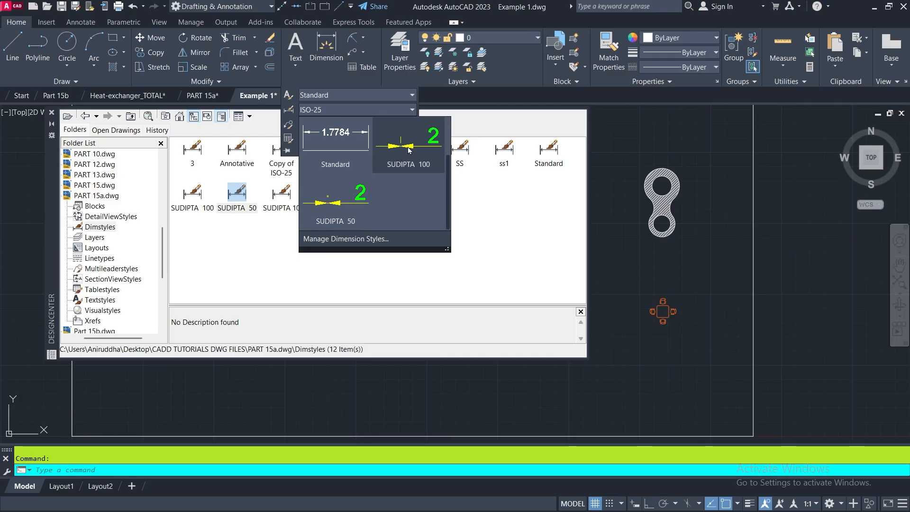
{"action": "left_click", "coordinate": [625, 277]}
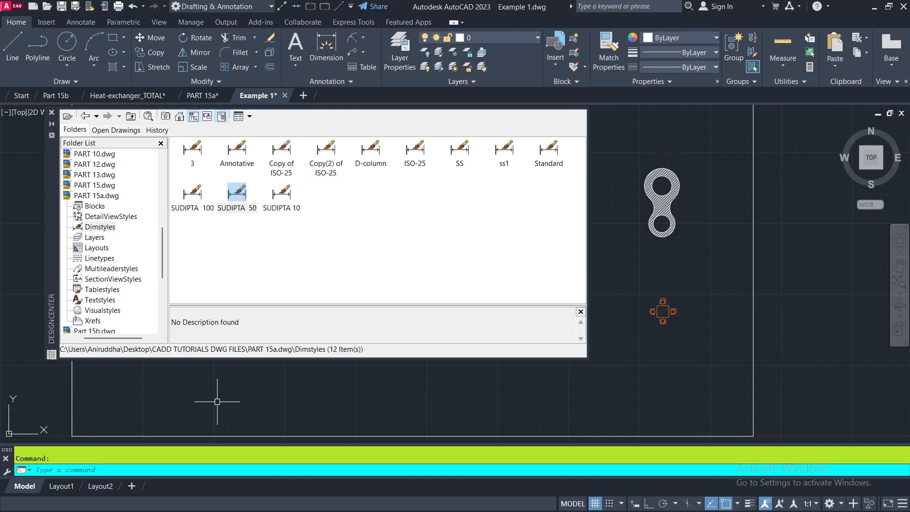
Close DesignCenter and save the Example 1 drawing
{"action": "left_click", "coordinate": [53, 115]}
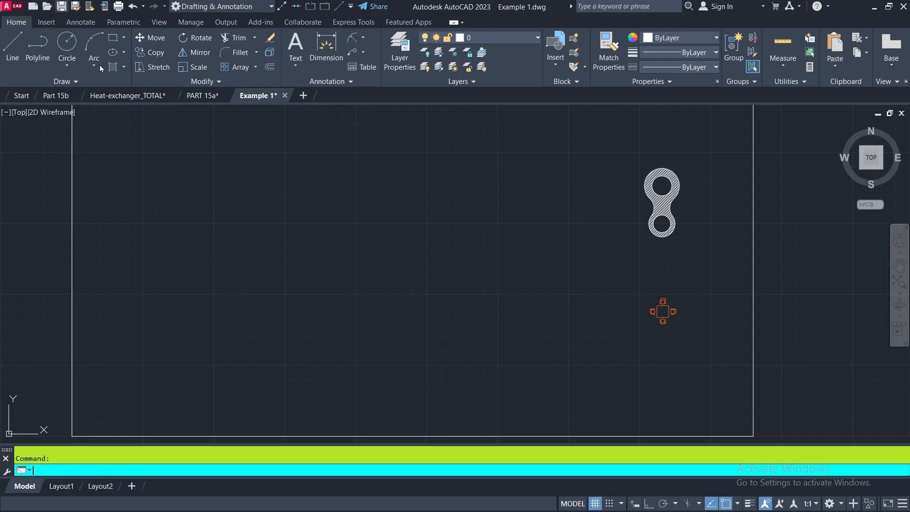
{"action": "key", "text": "ctrl+s"}
Switch to the PART 15a drawing and examine its topic list and the blocks placed in and around the rectangle
{"action": "mouse_move", "coordinate": [204, 94]}
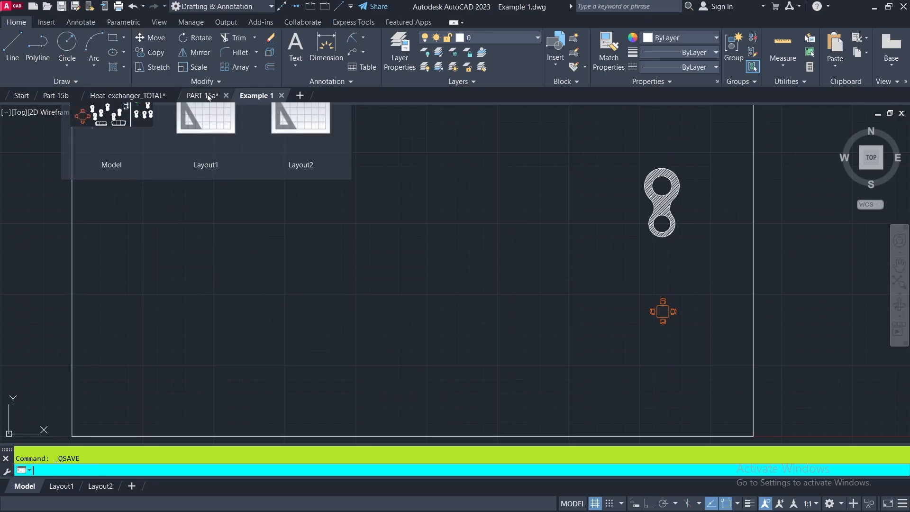
{"action": "left_click", "coordinate": [205, 94]}
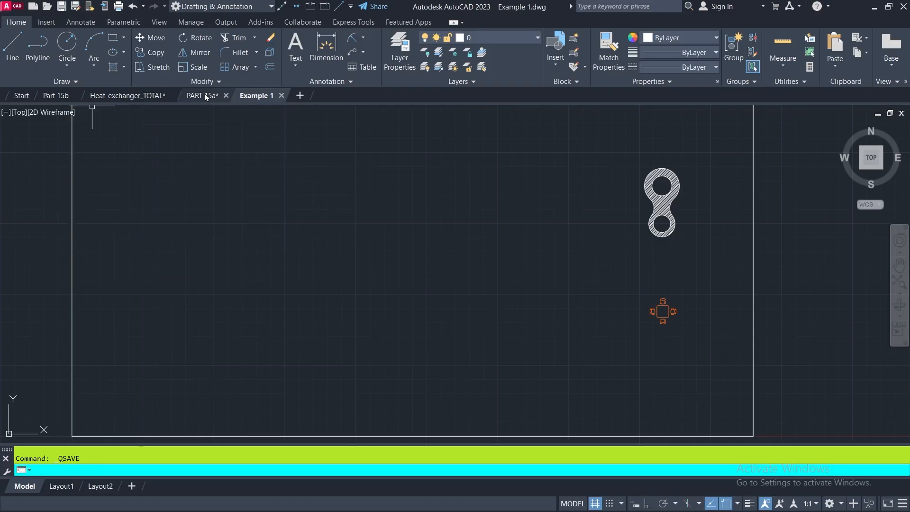
{"action": "scroll", "coordinate": [467, 326], "scroll_direction": "down", "scroll_amount": 5}
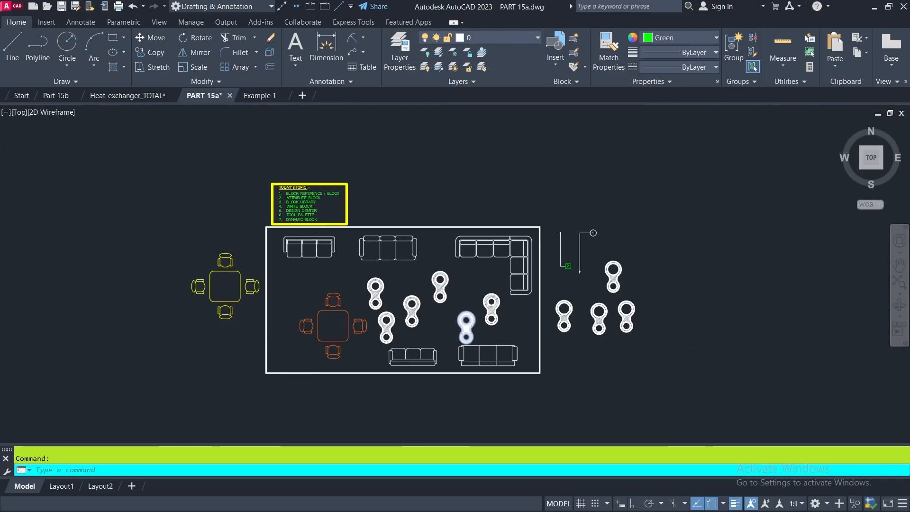
{"action": "scroll", "coordinate": [470, 321], "scroll_direction": "up", "scroll_amount": 5}
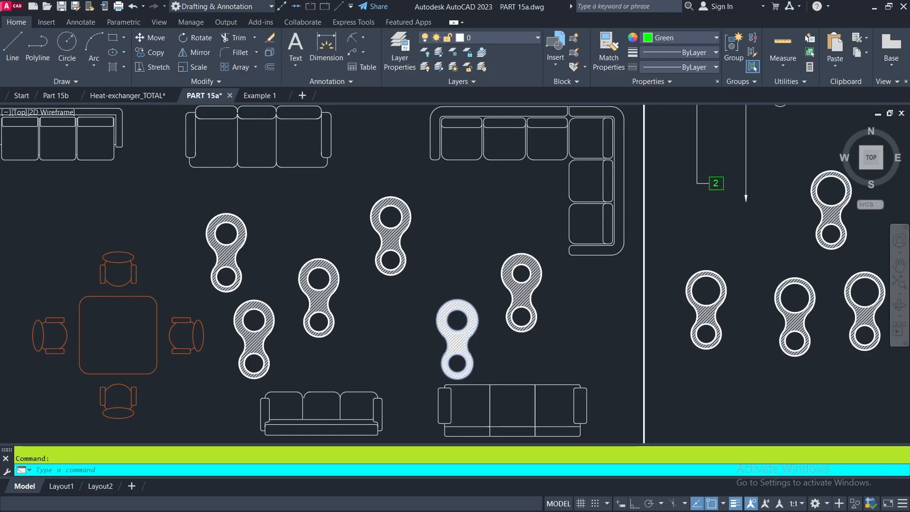
{"action": "scroll", "coordinate": [422, 325], "scroll_direction": "down", "scroll_amount": 3}
{"action": "scroll", "coordinate": [213, 119], "scroll_direction": "up", "scroll_amount": 5}
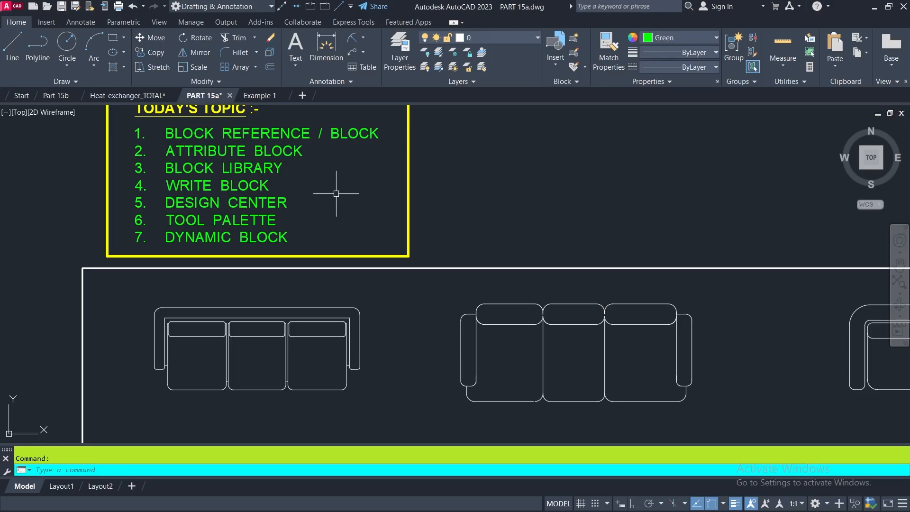
{"action": "scroll", "coordinate": [138, 205], "scroll_direction": "down", "scroll_amount": 2}
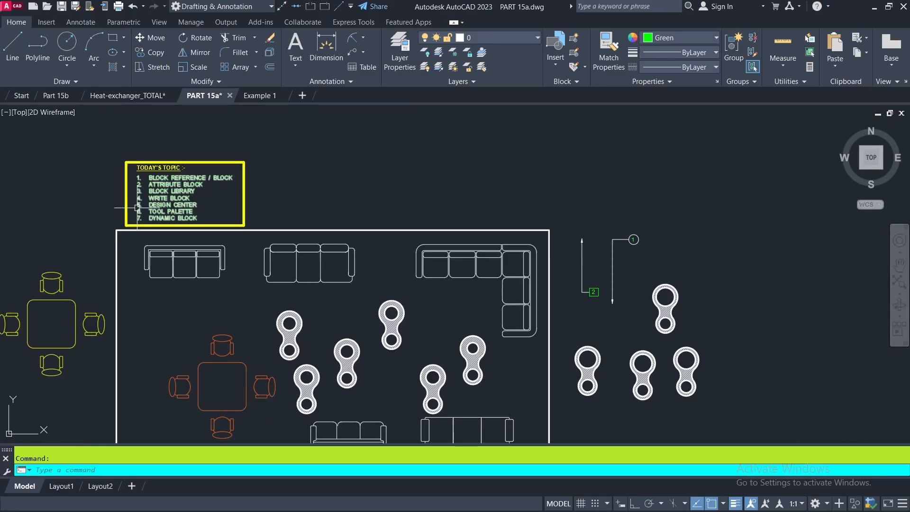
{"action": "middle_click_drag", "start_coordinate": [442, 292], "coordinate": [447, 239]}
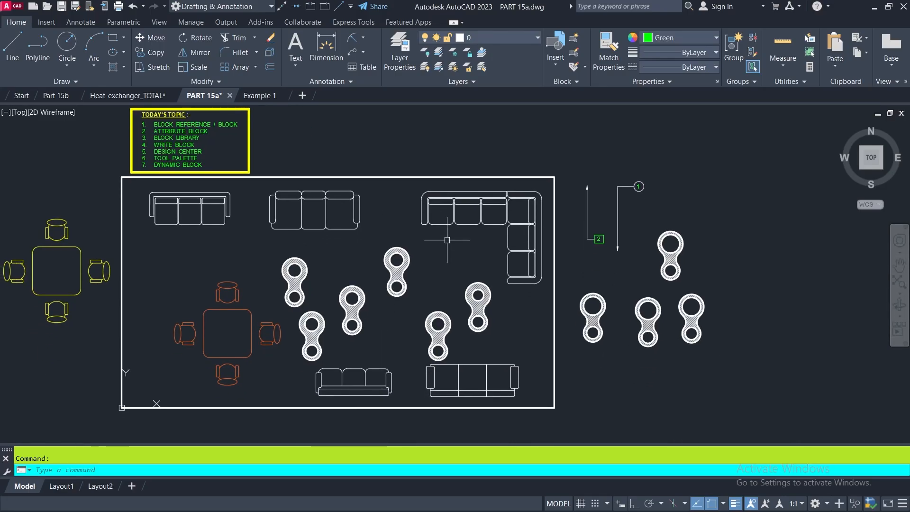
{"action": "left_click", "coordinate": [230, 223]}
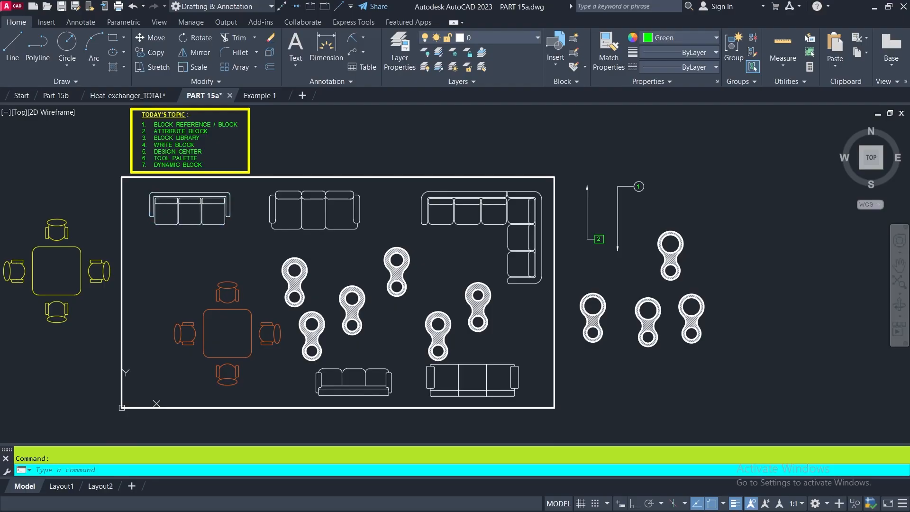
{"action": "left_click", "coordinate": [326, 223]}
{"action": "left_click", "coordinate": [478, 219]}
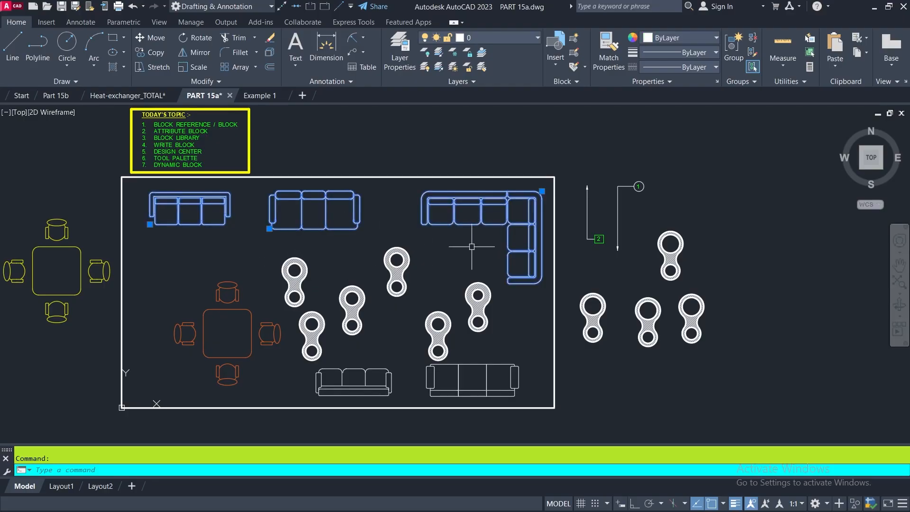
{"action": "left_click", "coordinate": [466, 388]}
{"action": "left_click", "coordinate": [388, 393]}
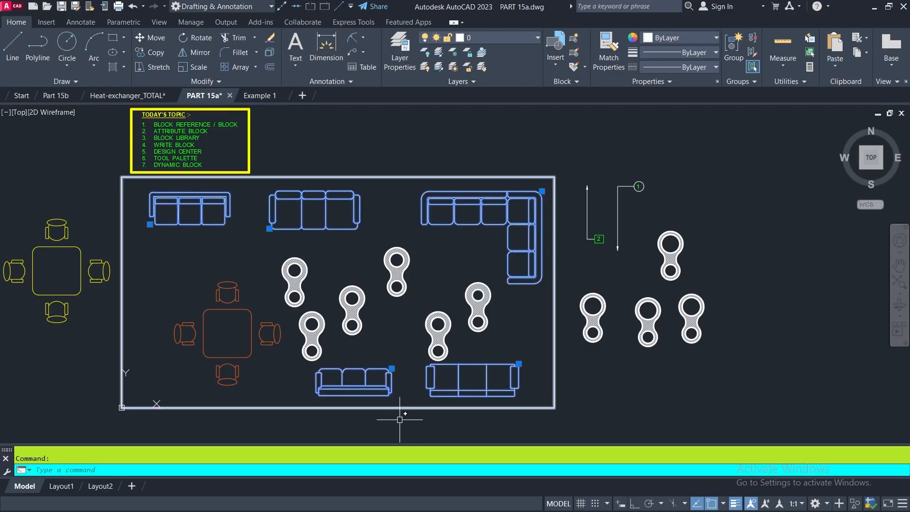
{"action": "left_click", "coordinate": [250, 354]}
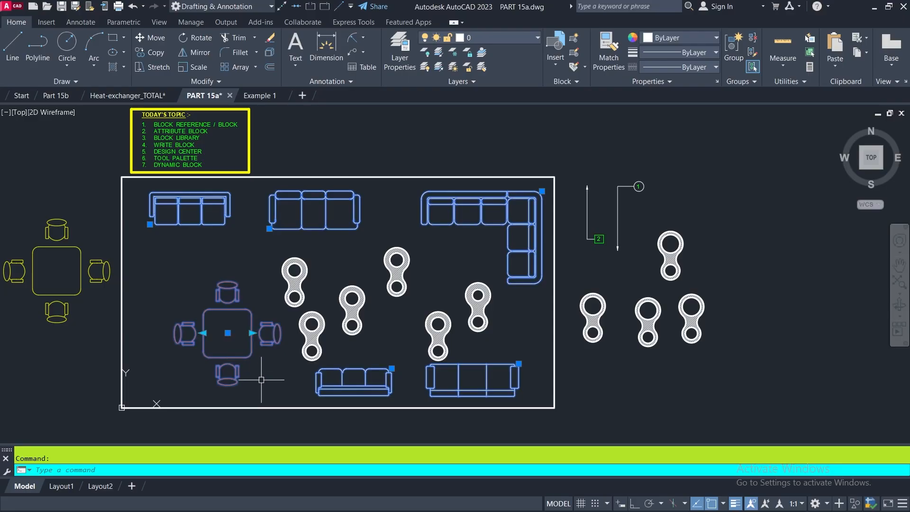
{"action": "key", "text": "Escape"}
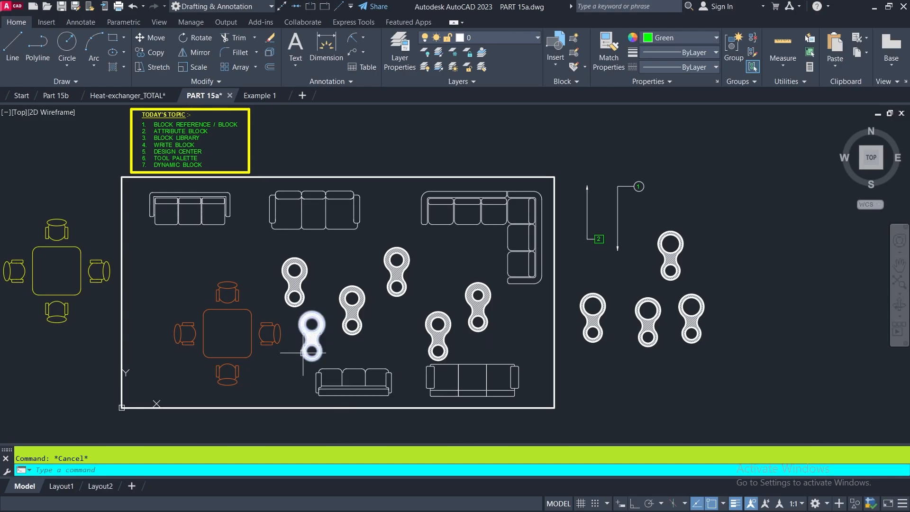
Examine the sofas, link shapes and orange table set inside the rectangle, and the yellow table-and-chairs set outside it
{"action": "scroll", "coordinate": [215, 353], "scroll_direction": "down", "scroll_amount": 3}
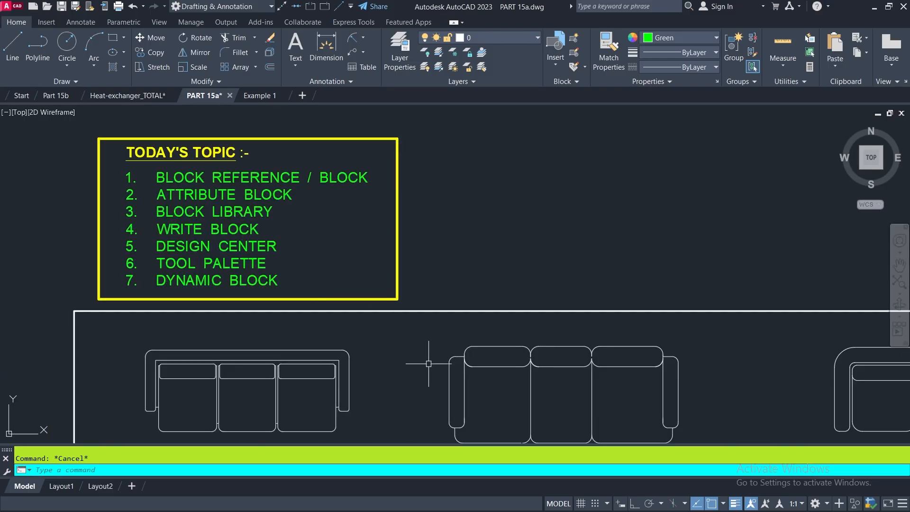
{"action": "middle_click_drag", "start_coordinate": [428, 361], "coordinate": [382, 179]}
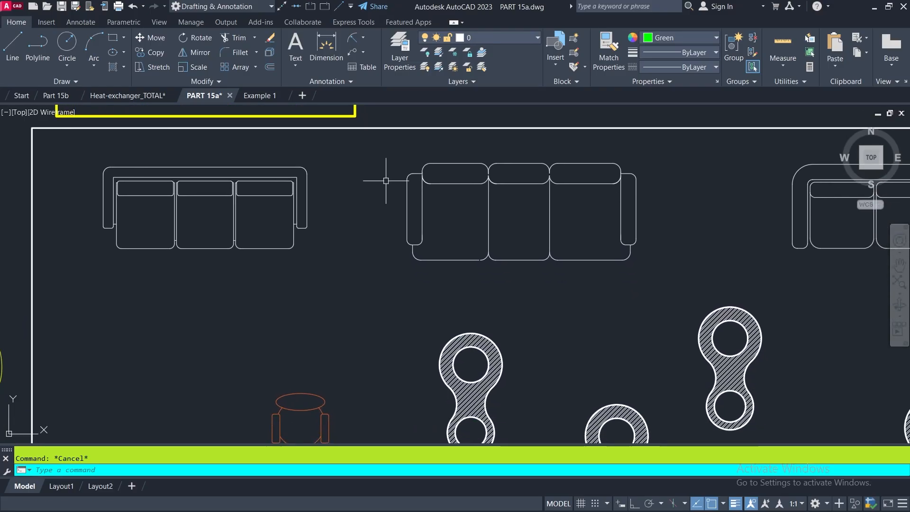
{"action": "scroll", "coordinate": [275, 304], "scroll_direction": "down", "scroll_amount": 2}
{"action": "mouse_move", "coordinate": [483, 321]}
{"action": "middle_mouse_down"}
{"action": "mouse_move", "coordinate": [469, 305]}
{"action": "mouse_move", "coordinate": [469, 255]}
{"action": "middle_mouse_up"}
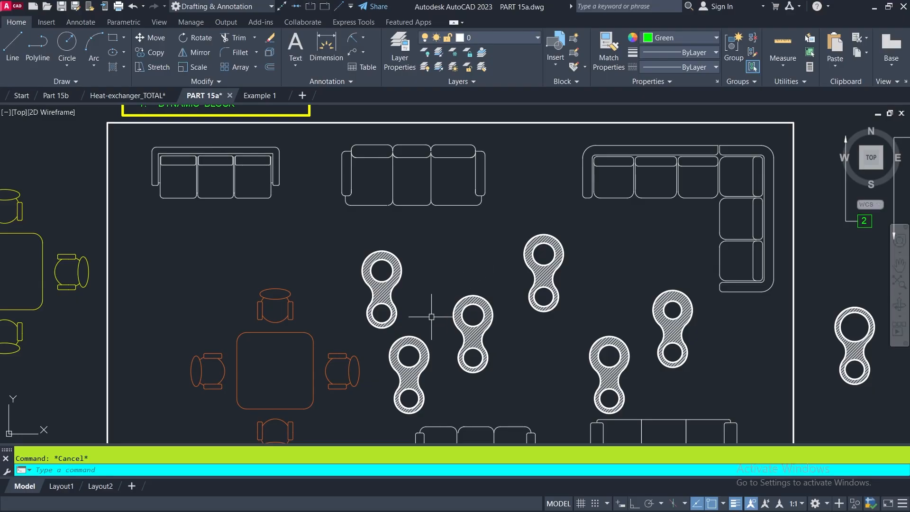
{"action": "middle_click_drag", "start_coordinate": [455, 336], "coordinate": [462, 261]}
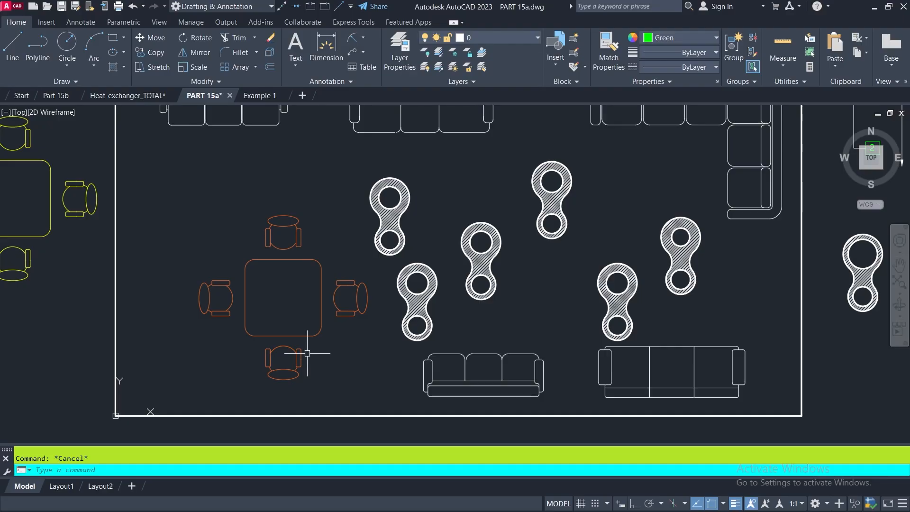
{"action": "middle_click_drag", "start_coordinate": [186, 203], "coordinate": [168, 247]}
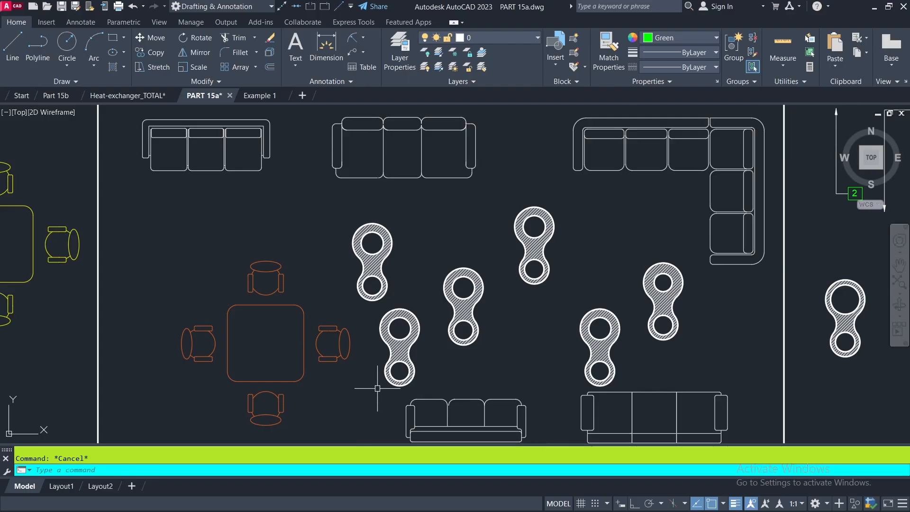
{"action": "middle_click_drag", "start_coordinate": [47, 288], "coordinate": [205, 288]}
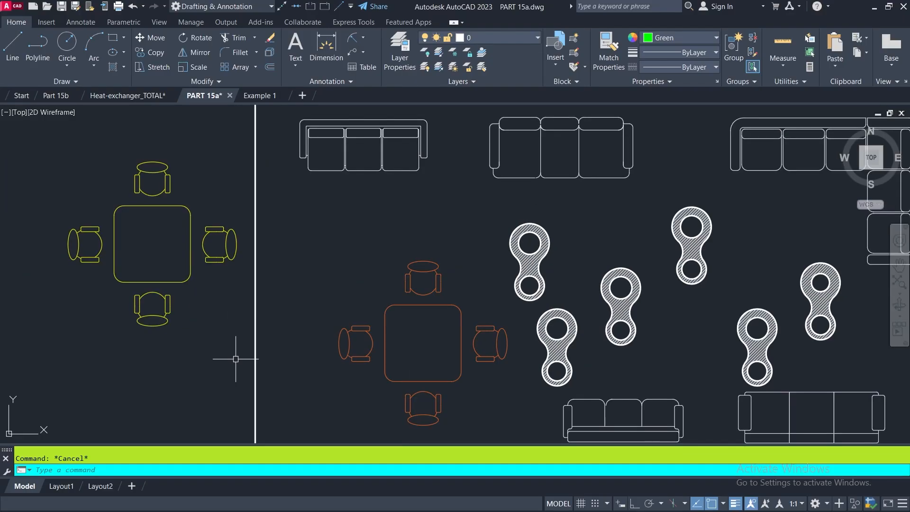
{"action": "middle_click_drag", "start_coordinate": [240, 361], "coordinate": [359, 381]}
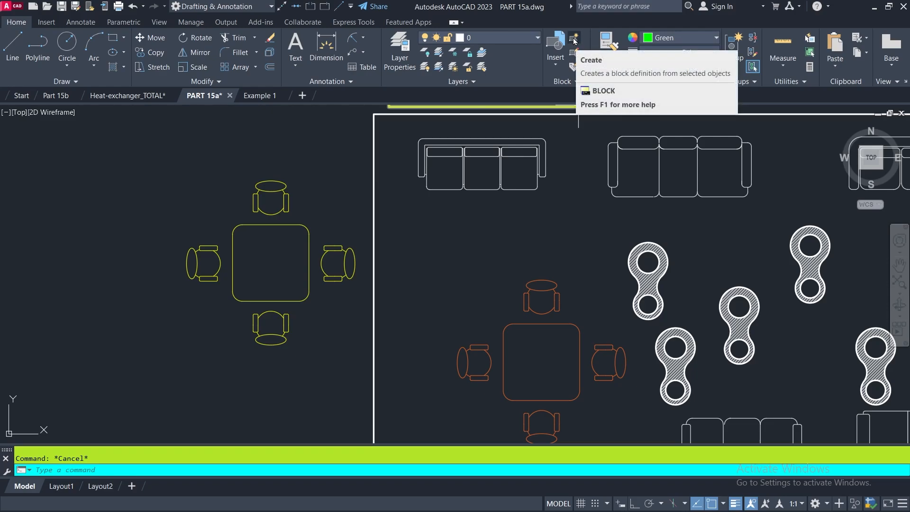
Begin a block definition named CHAIR TABLE with its base point at the center of the yellow table
{"action": "left_click", "coordinate": [574, 41]}
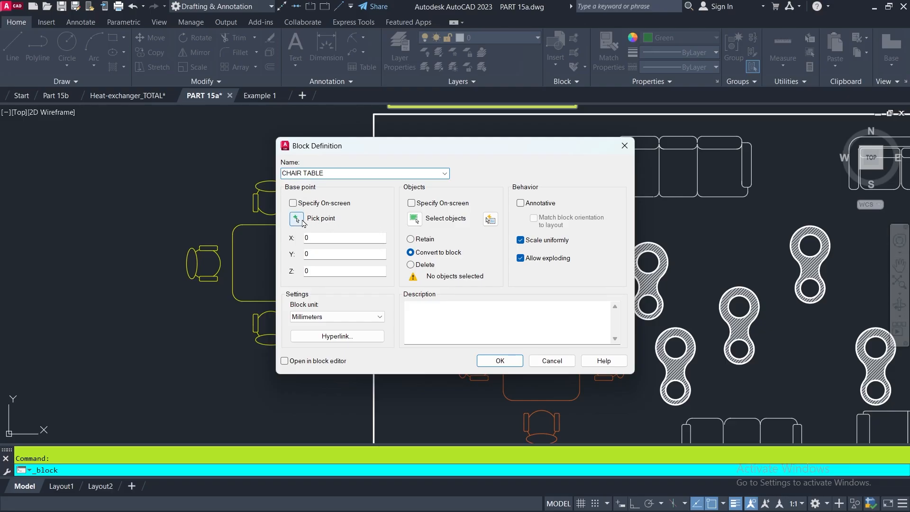
{"action": "left_click", "coordinate": [297, 220]}
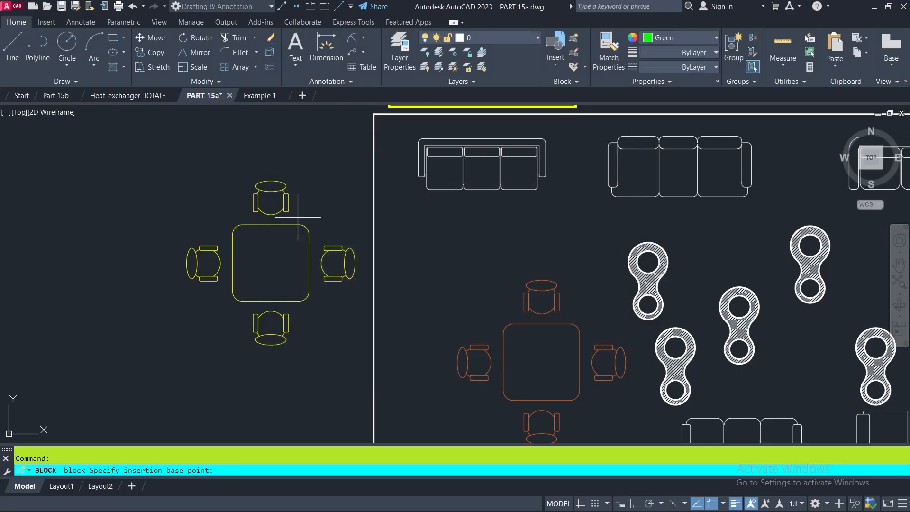
{"action": "left_click", "coordinate": [272, 263]}
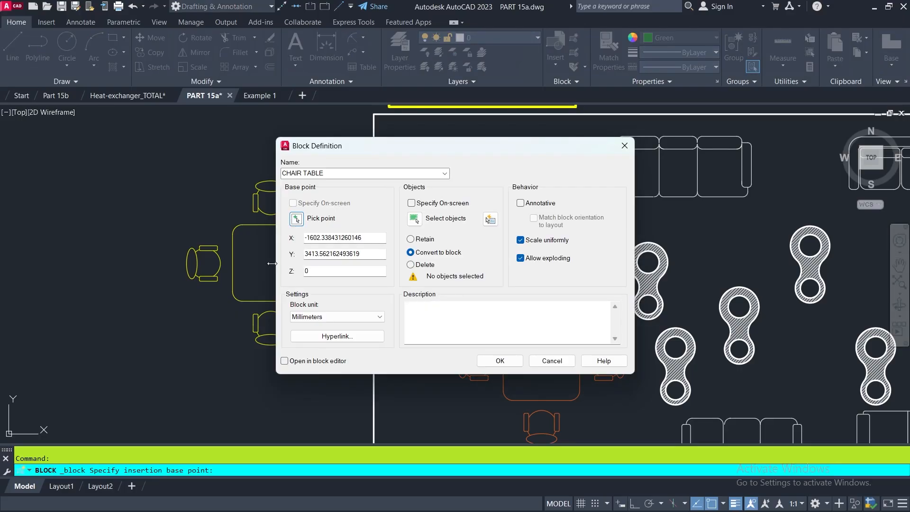
Use the yellow table and its four chairs as the block's objects, set the originals to Delete, and create the block
{"action": "left_click", "coordinate": [415, 219]}
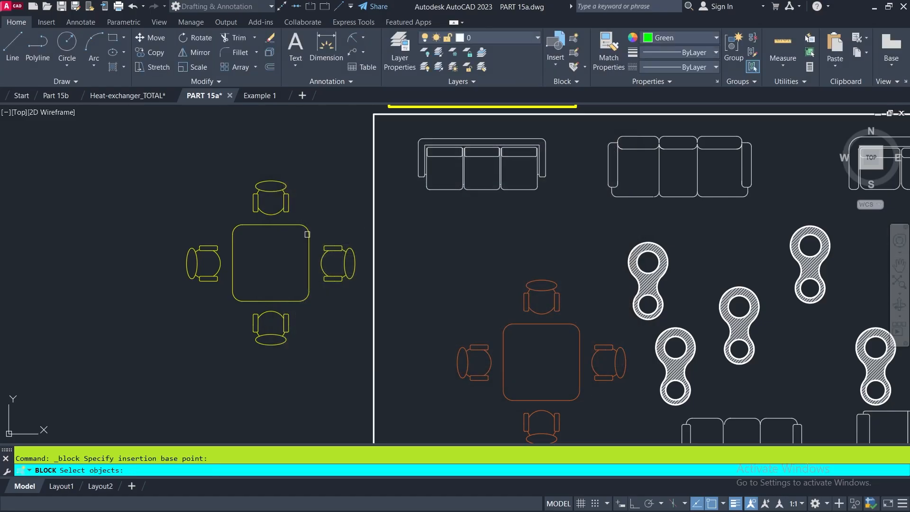
{"action": "left_click", "coordinate": [350, 173]}
{"action": "left_click", "coordinate": [179, 368]}
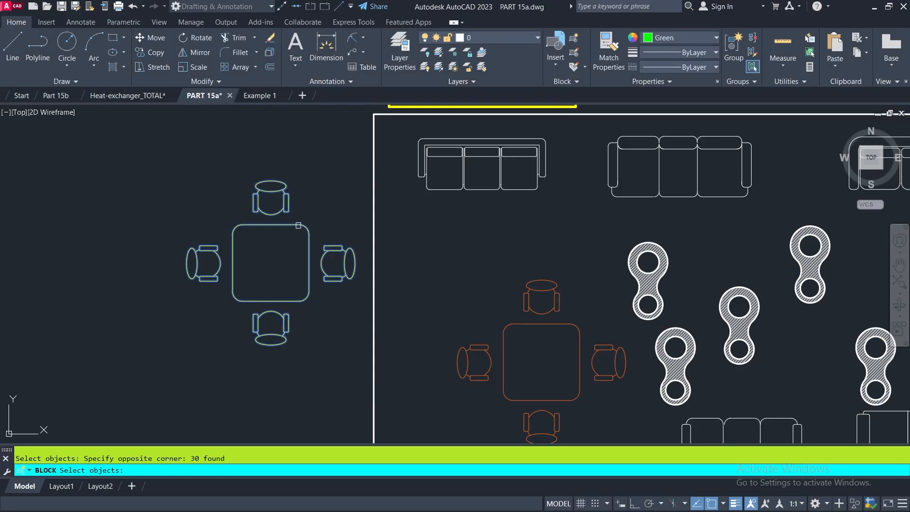
{"action": "left_click", "coordinate": [356, 158]}
{"action": "left_click", "coordinate": [146, 385]}
{"action": "key", "text": "Return"}
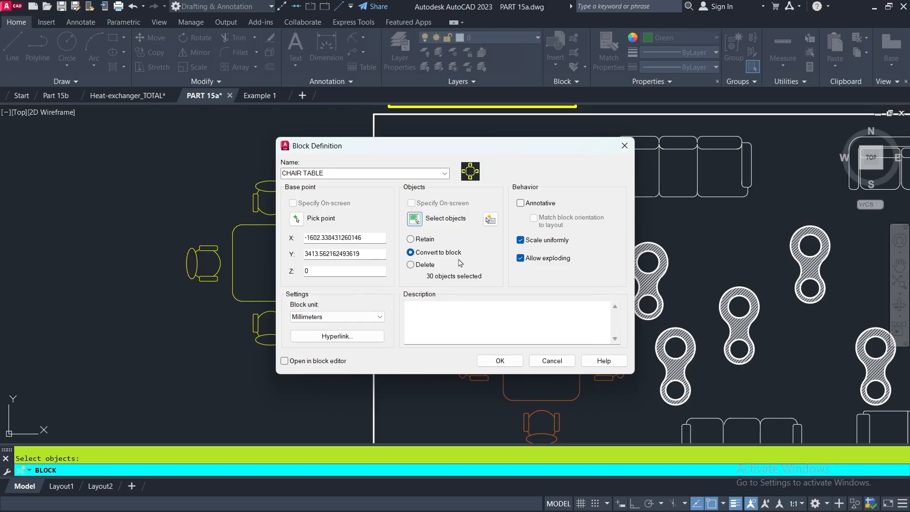
{"action": "left_click", "coordinate": [411, 265]}
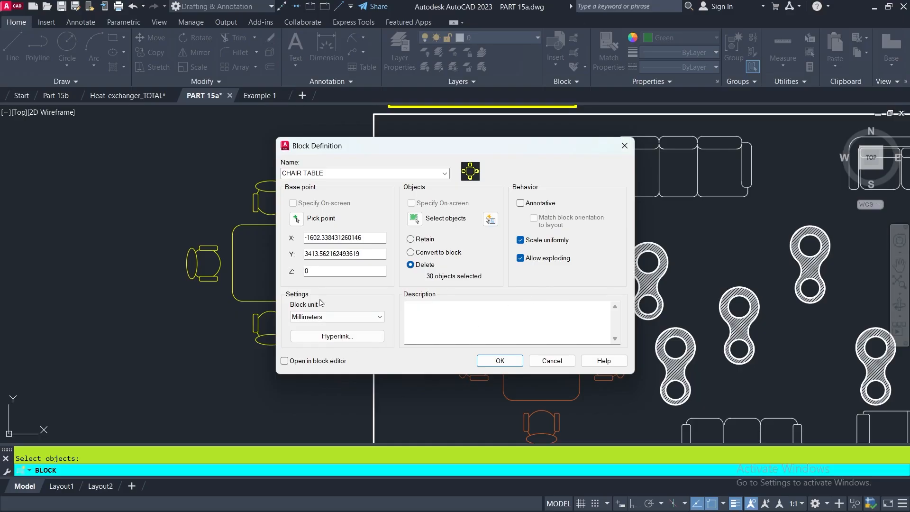
{"action": "left_click", "coordinate": [500, 361]}
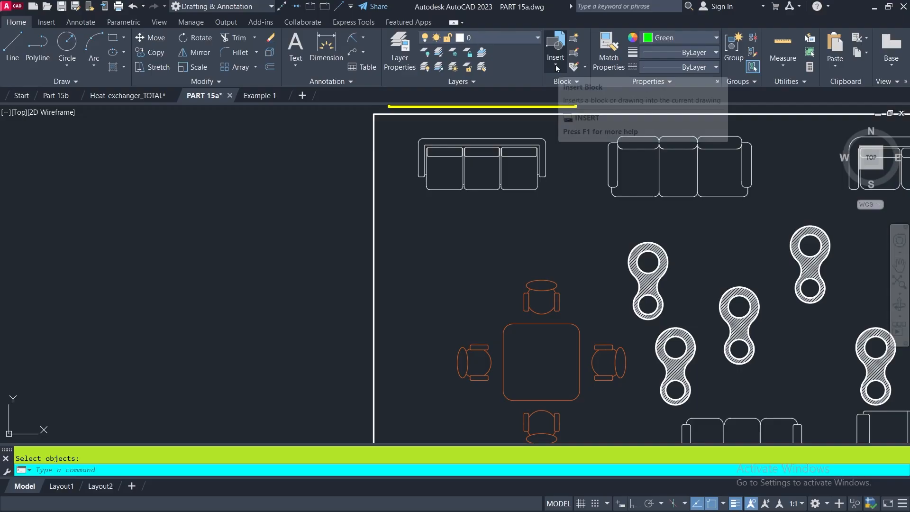
Insert the CHAIR TABLE block in the empty area to the left of the large rectangle
{"action": "left_click", "coordinate": [556, 68]}
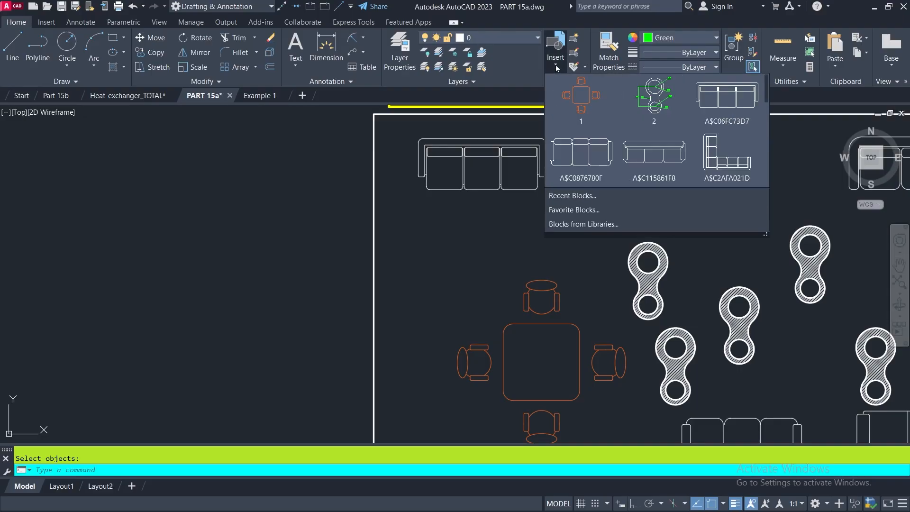
{"action": "scroll", "coordinate": [684, 142], "scroll_direction": "down", "scroll_amount": 4}
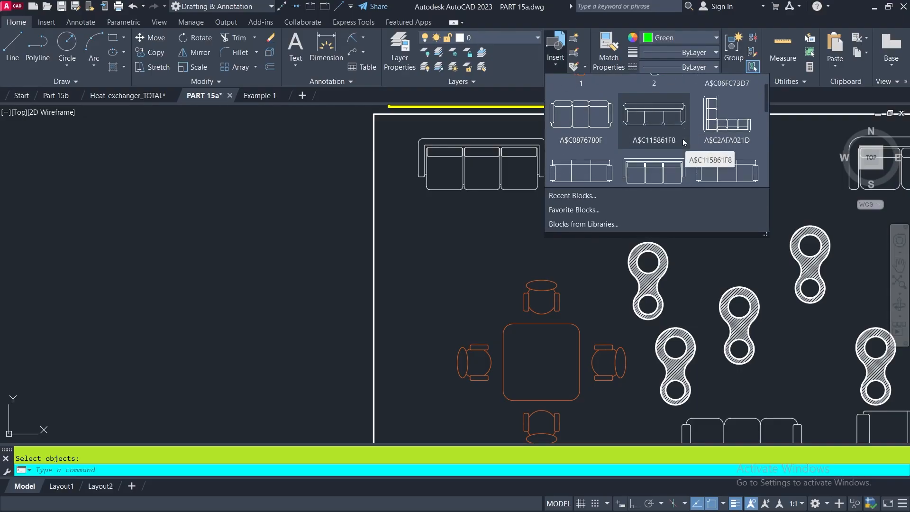
{"action": "scroll", "coordinate": [684, 142], "scroll_direction": "down", "scroll_amount": 1}
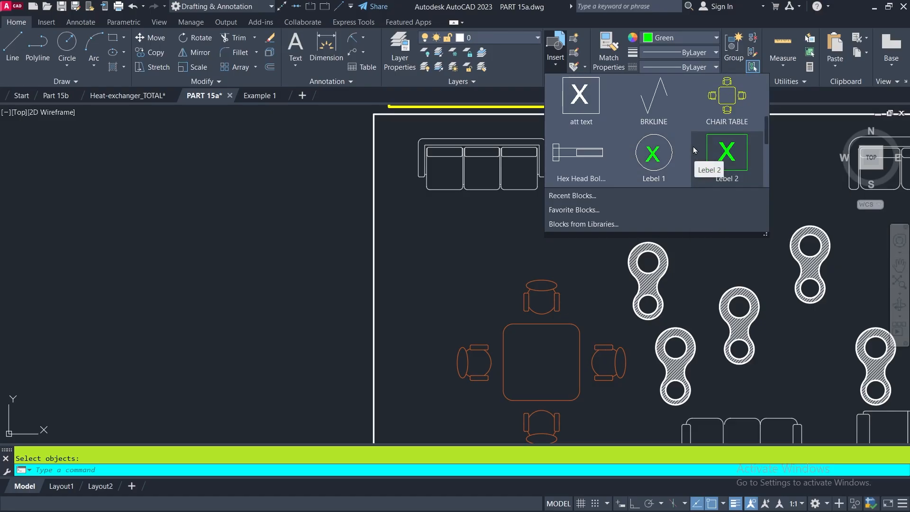
{"action": "left_click", "coordinate": [725, 98]}
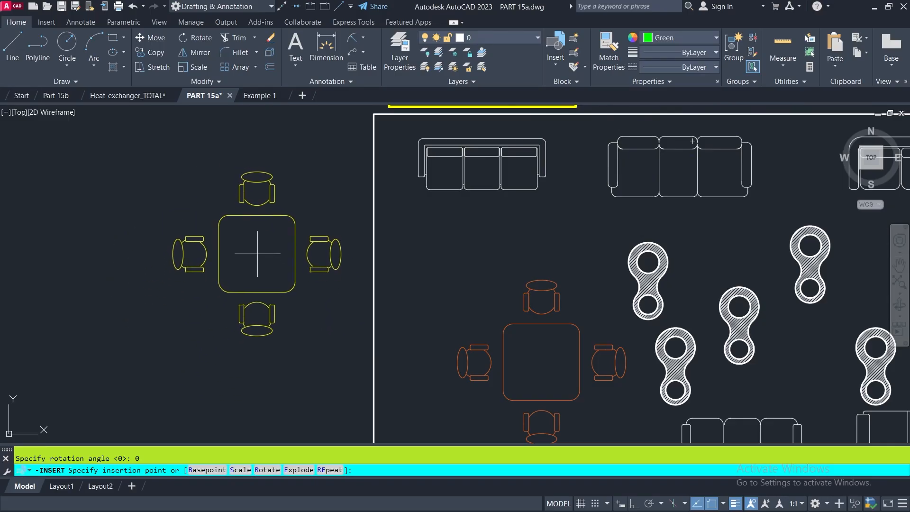
{"action": "left_click", "coordinate": [257, 253]}
Insert a second CHAIR TABLE block above the rectangle, beside the topic list
{"action": "scroll", "coordinate": [335, 339], "scroll_direction": "down", "scroll_amount": 3}
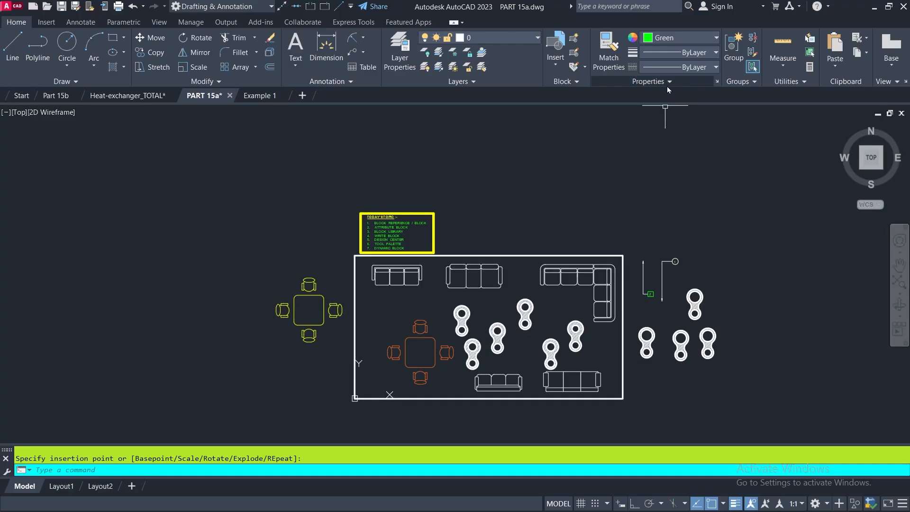
{"action": "left_click", "coordinate": [553, 66]}
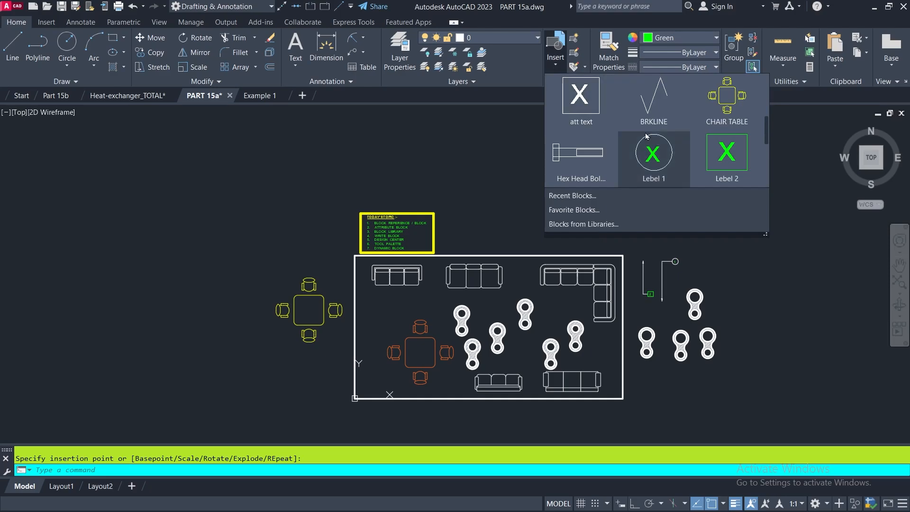
{"action": "left_click", "coordinate": [728, 98]}
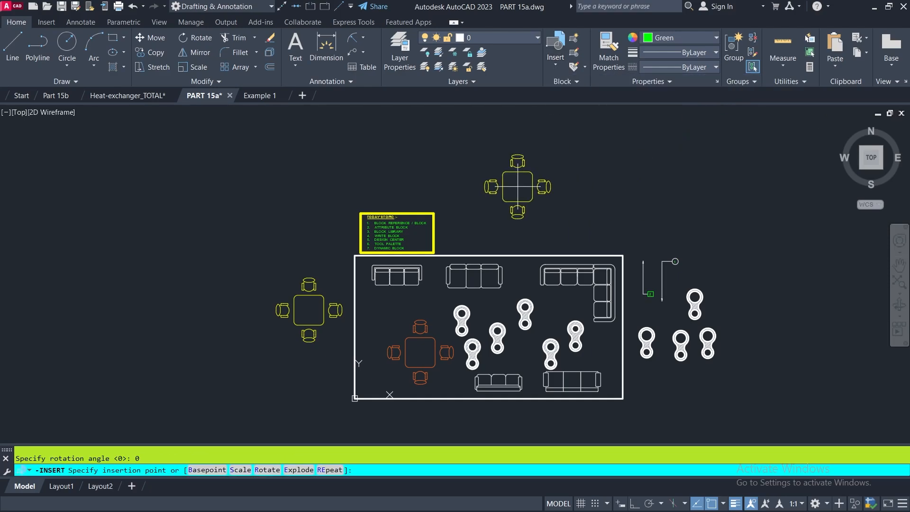
Insert the MC1 block in the empty area above and to the left of the rectangle
{"action": "left_click", "coordinate": [556, 67]}
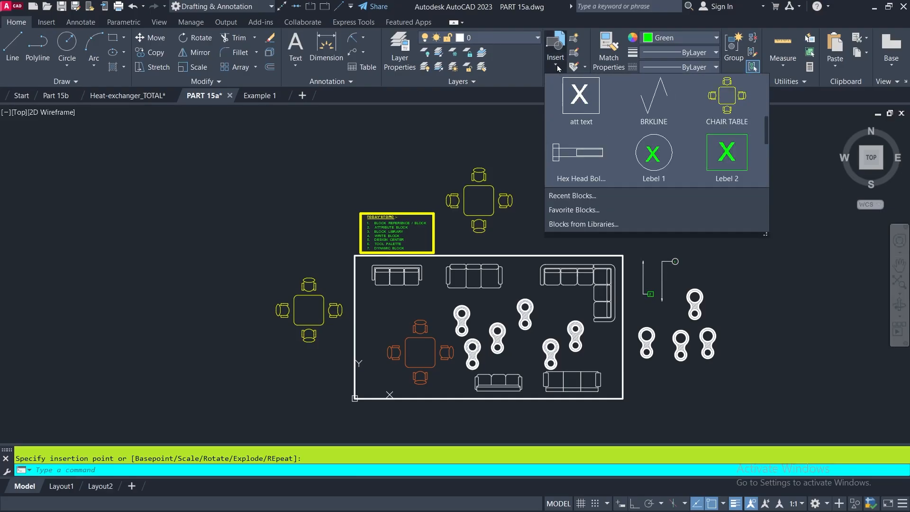
{"action": "scroll", "coordinate": [671, 155], "scroll_direction": "down", "scroll_amount": 1}
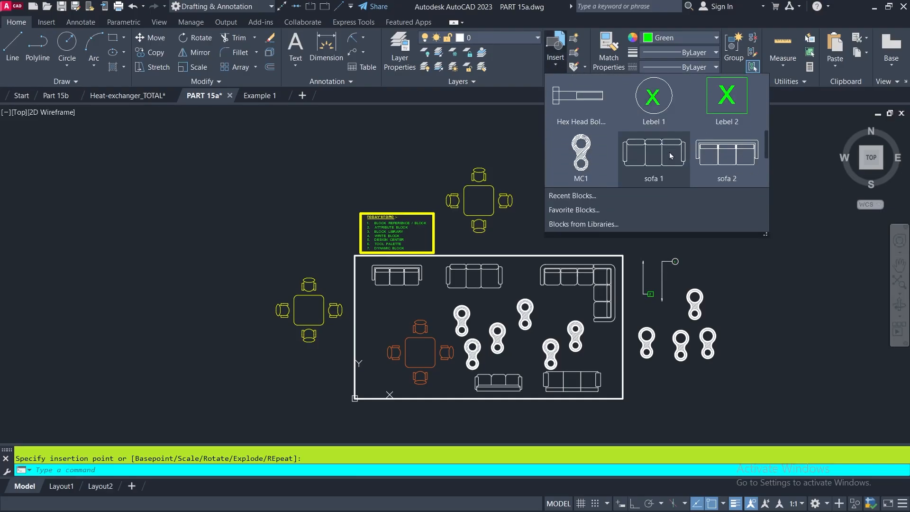
{"action": "scroll", "coordinate": [670, 155], "scroll_direction": "down", "scroll_amount": 1}
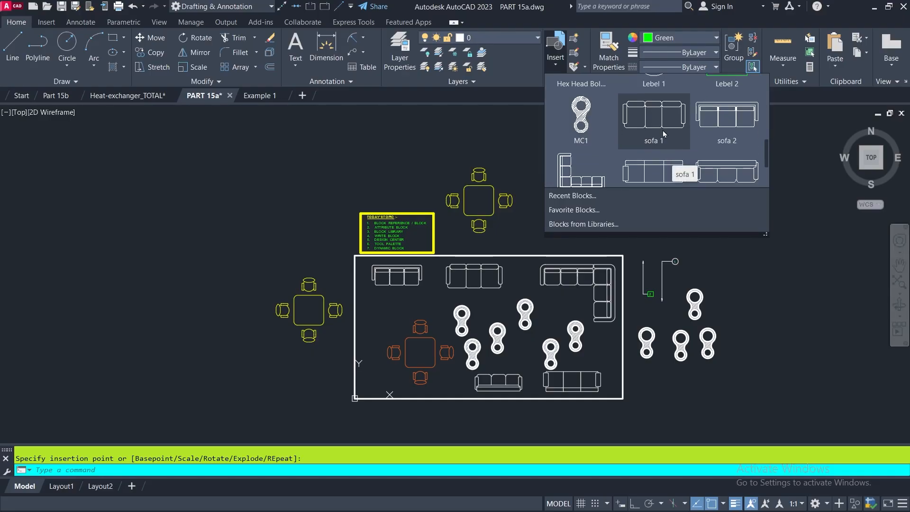
{"action": "left_click", "coordinate": [580, 117]}
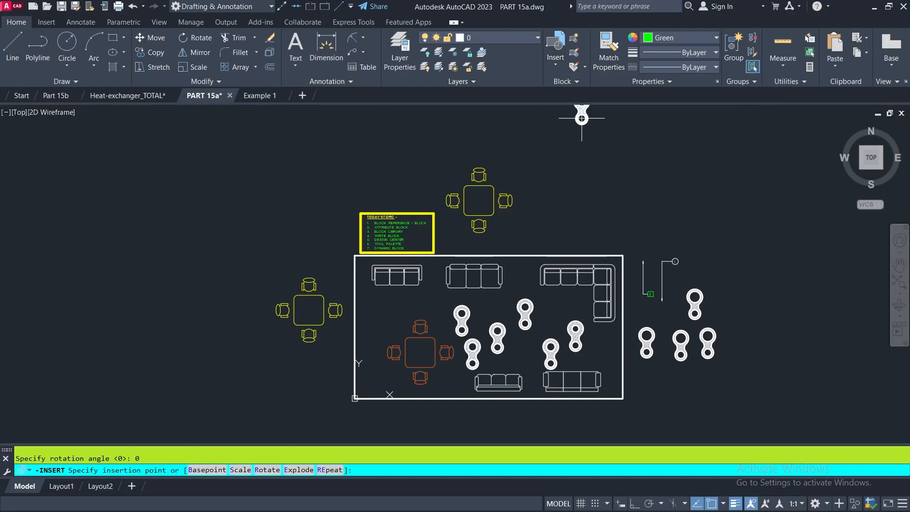
{"action": "left_click", "coordinate": [267, 169]}
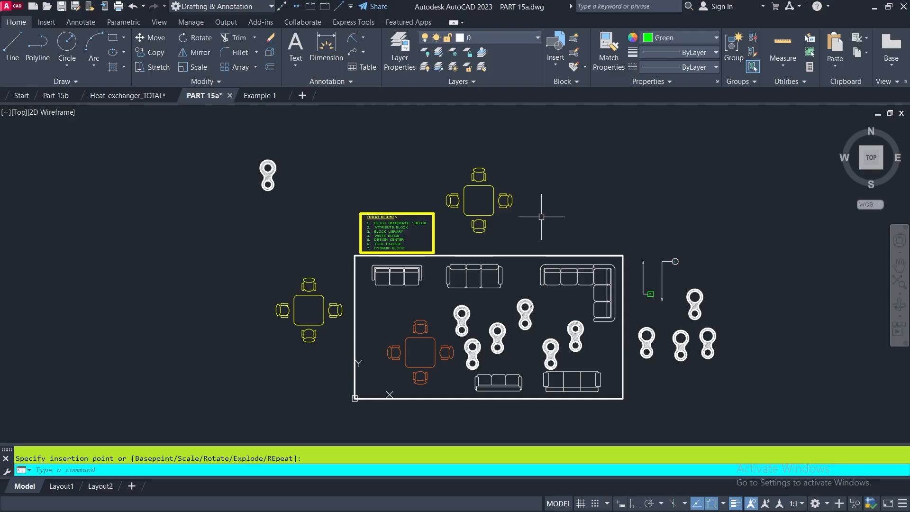
{"action": "left_click", "coordinate": [500, 205]}
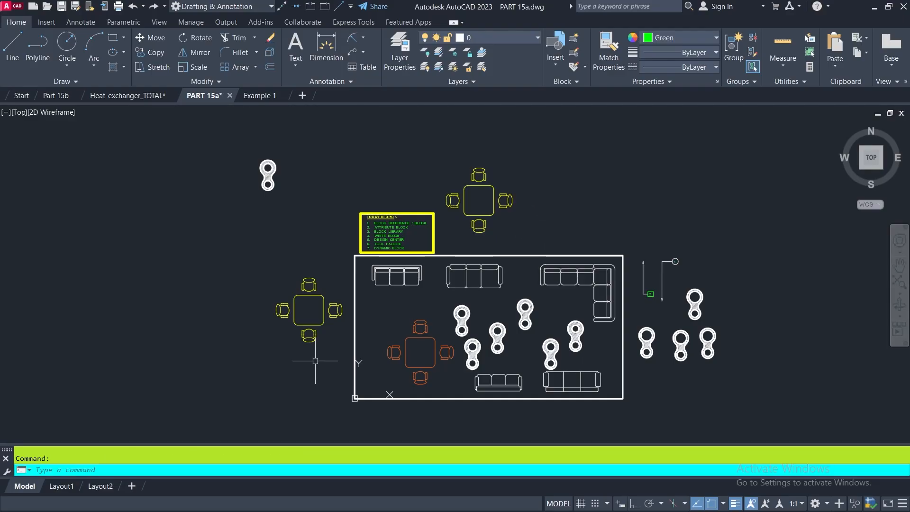
Explode the CHAIR TABLE block placed to the left of the rectangle
{"action": "scroll", "coordinate": [318, 354], "scroll_direction": "up", "scroll_amount": 2}
{"action": "scroll", "coordinate": [325, 329], "scroll_direction": "up", "scroll_amount": 1}
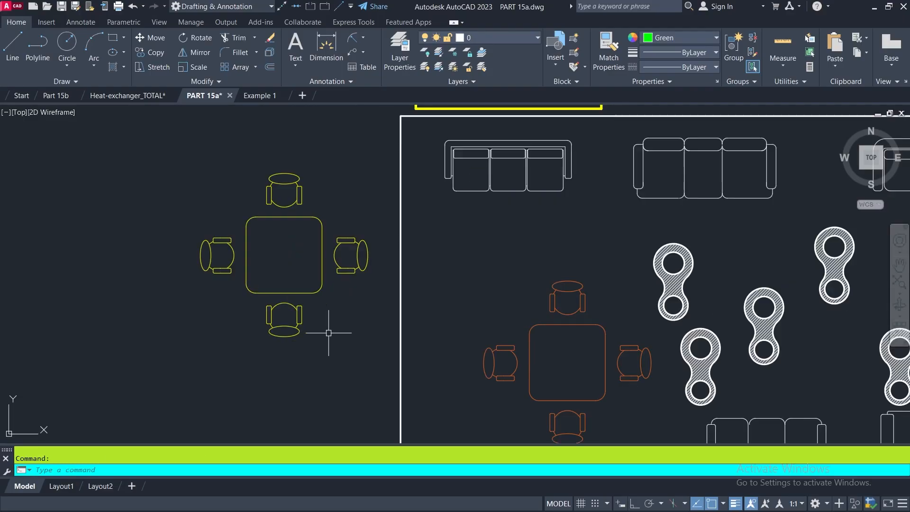
{"action": "middle_click_drag", "start_coordinate": [349, 335], "coordinate": [337, 367]}
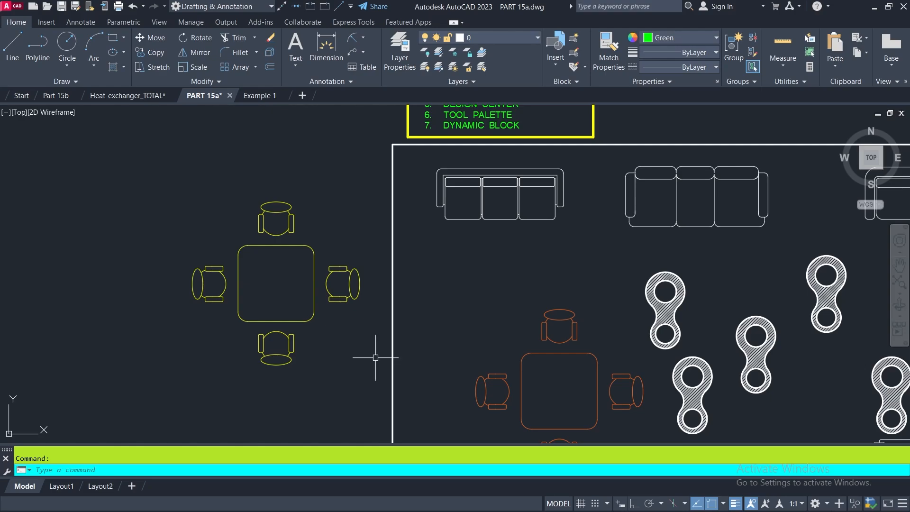
{"action": "left_click", "coordinate": [270, 51]}
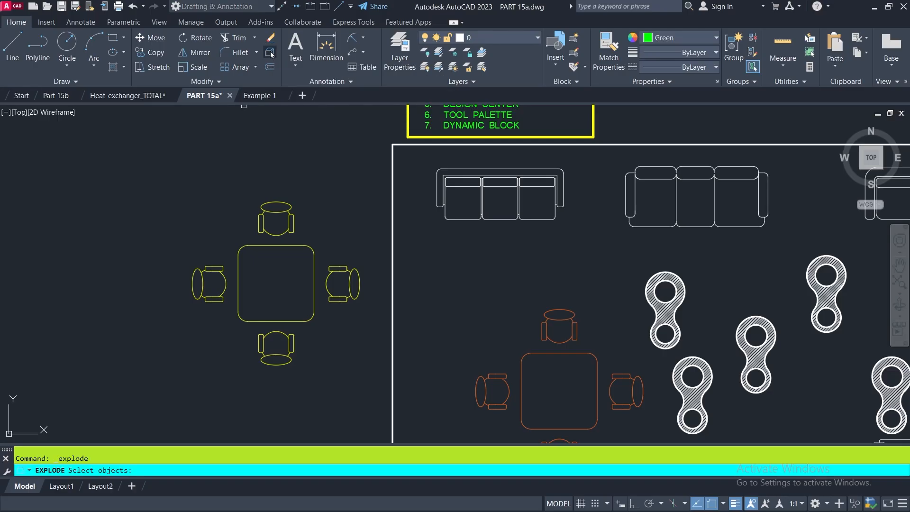
{"action": "left_click", "coordinate": [349, 288]}
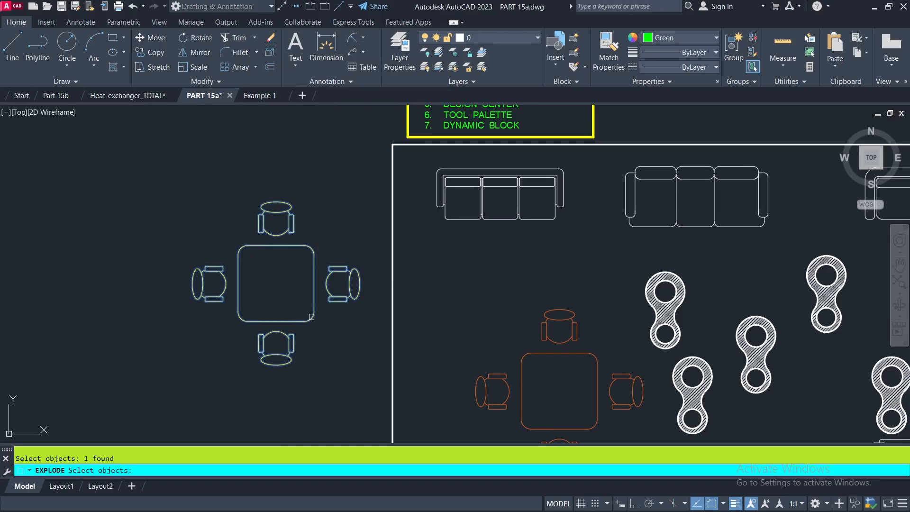
{"action": "left_click", "coordinate": [311, 317]}
{"action": "key", "text": "Return"}
Select the four straight edges of the exploded yellow table one by one to check that they are separate objects
{"action": "left_click", "coordinate": [314, 260]}
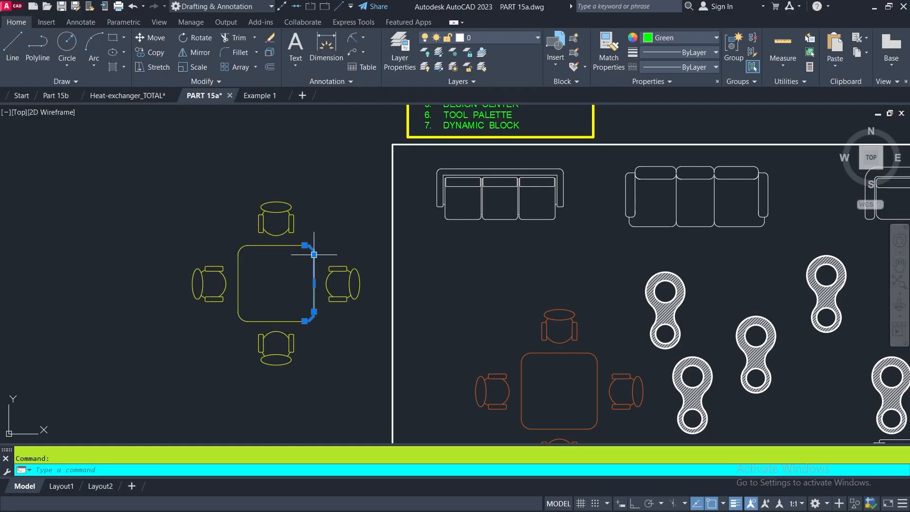
{"action": "left_click", "coordinate": [281, 245]}
{"action": "left_click", "coordinate": [238, 270]}
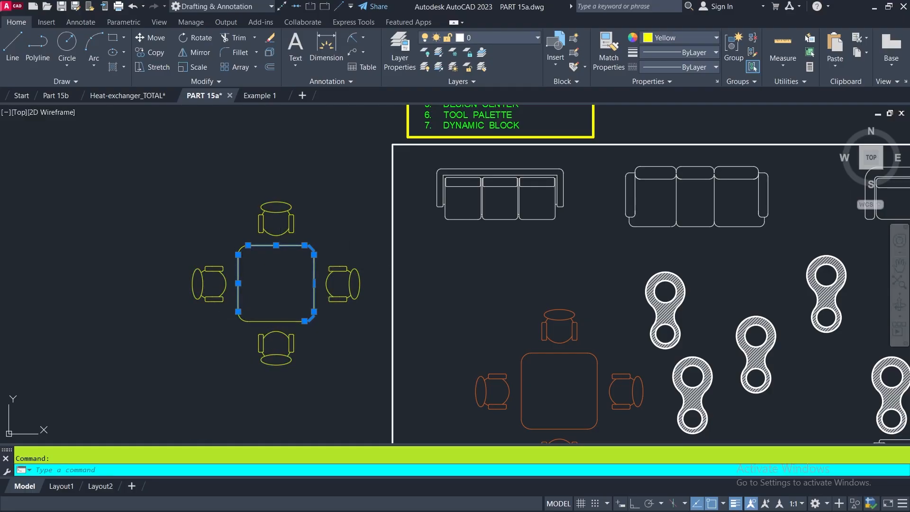
{"action": "left_click", "coordinate": [282, 320]}
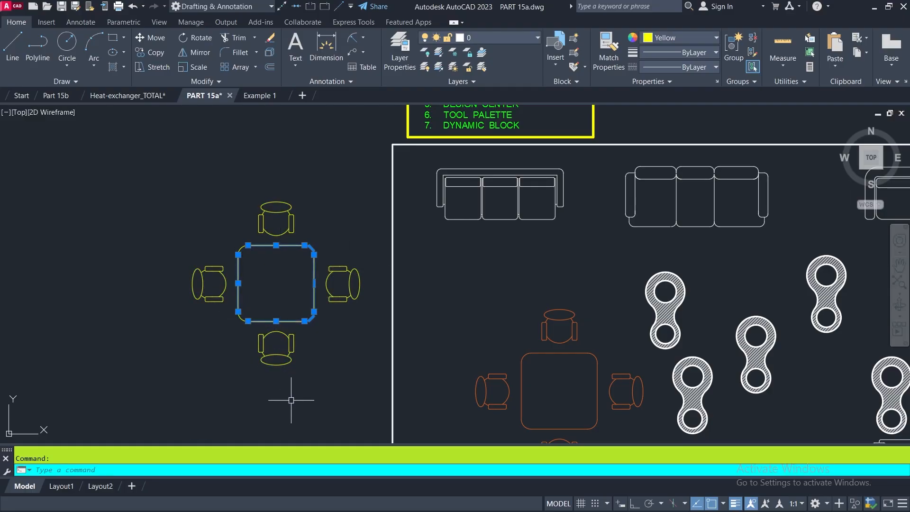
Start a block definition named CHAIR, with its base point on the inner side of the exploded right-hand chair's backrest ellipse
{"action": "left_click", "coordinate": [334, 298]}
{"action": "scroll", "coordinate": [358, 375], "scroll_direction": "down", "scroll_amount": 3}
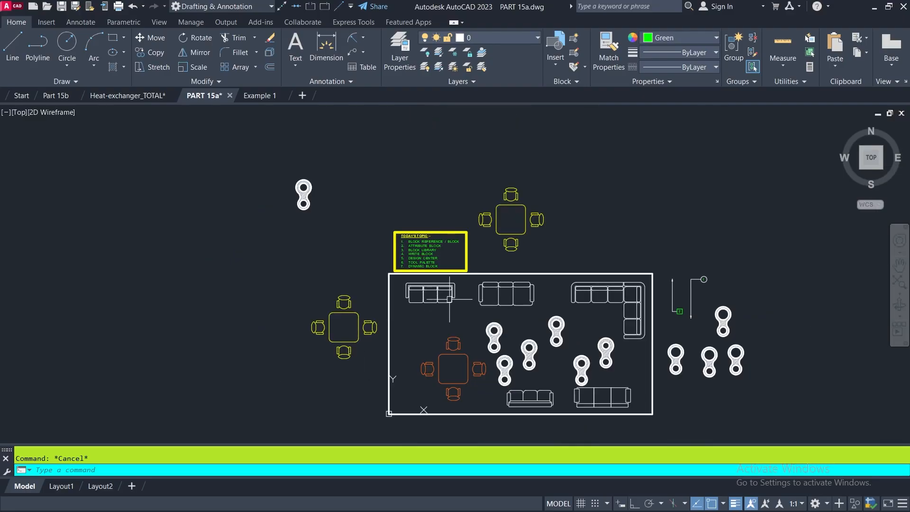
{"action": "scroll", "coordinate": [371, 331], "scroll_direction": "up", "scroll_amount": 8}
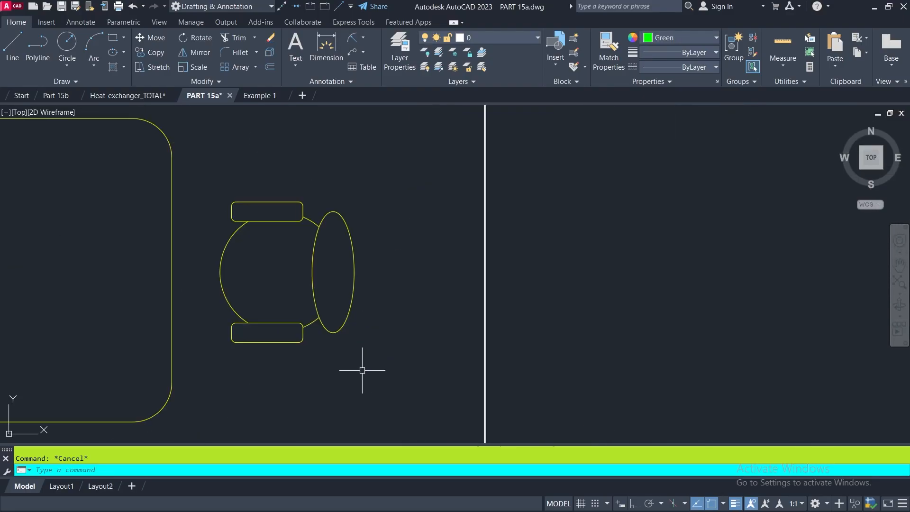
{"action": "middle_click_drag", "start_coordinate": [362, 370], "coordinate": [404, 374]}
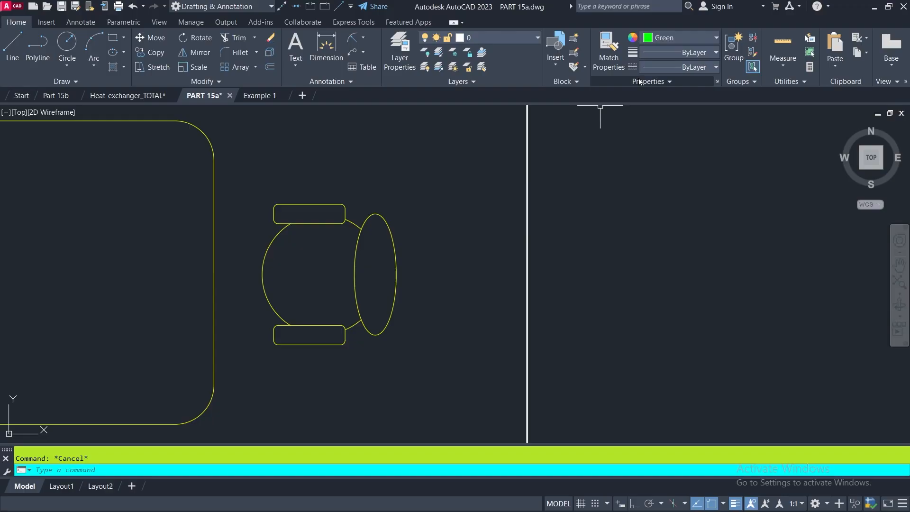
{"action": "left_click", "coordinate": [574, 38]}
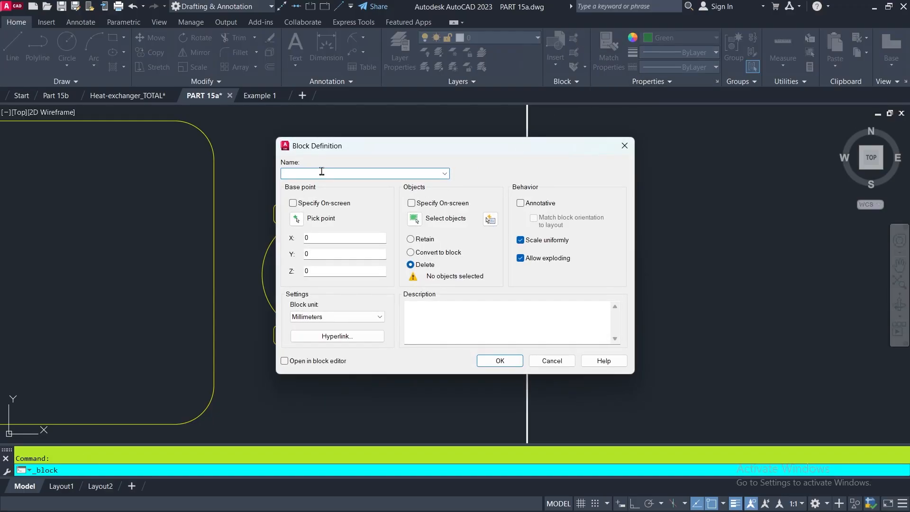
{"action": "type", "text": "CHAIR"}
{"action": "left_click", "coordinate": [296, 219]}
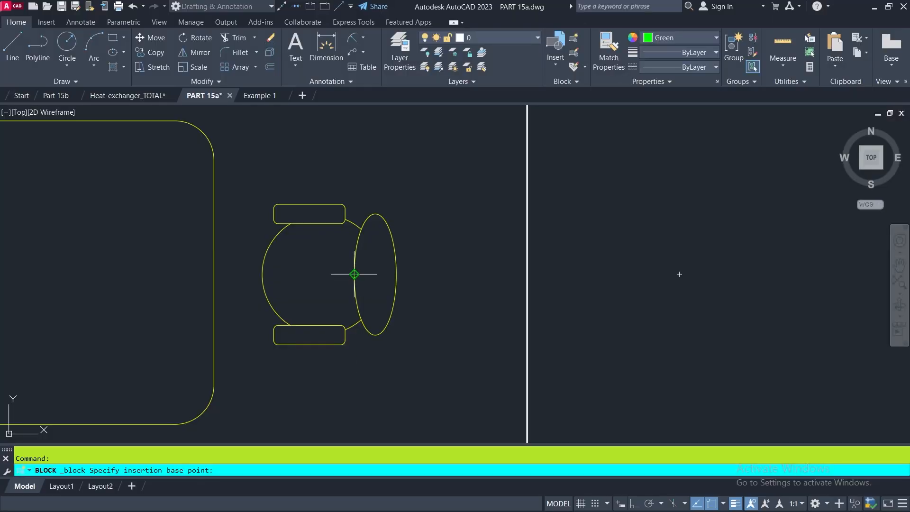
{"action": "left_click", "coordinate": [354, 274]}
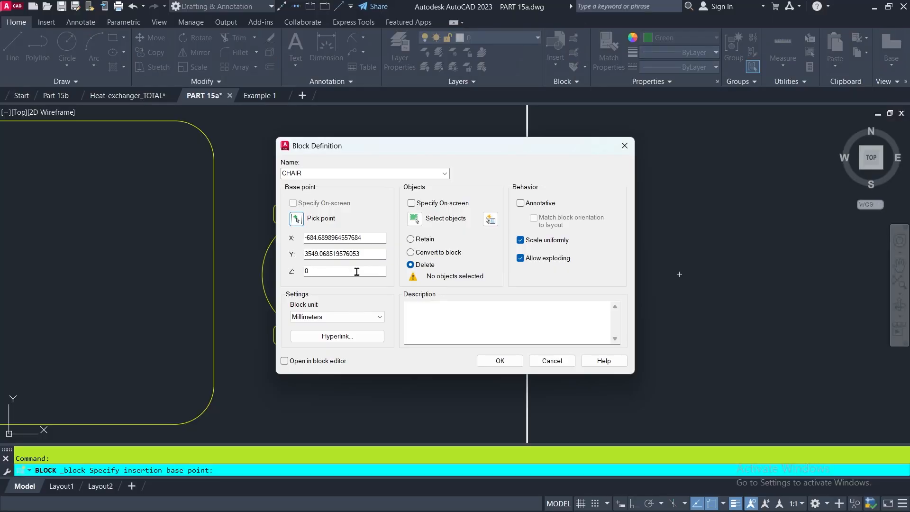
Add all of that chair's objects to the CHAIR block and create it with the originals set to Retain
{"action": "left_click", "coordinate": [416, 221]}
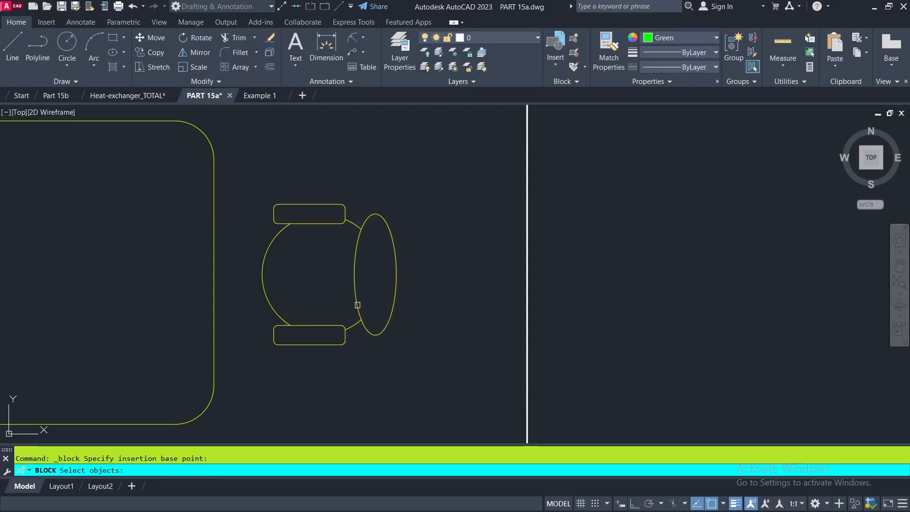
{"action": "left_click", "coordinate": [425, 179]}
{"action": "left_click", "coordinate": [246, 399]}
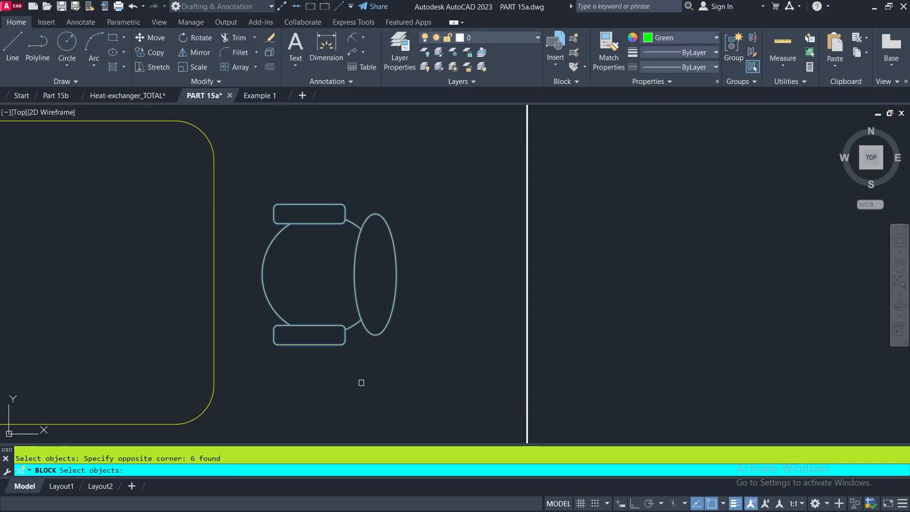
{"action": "key", "text": "Return"}
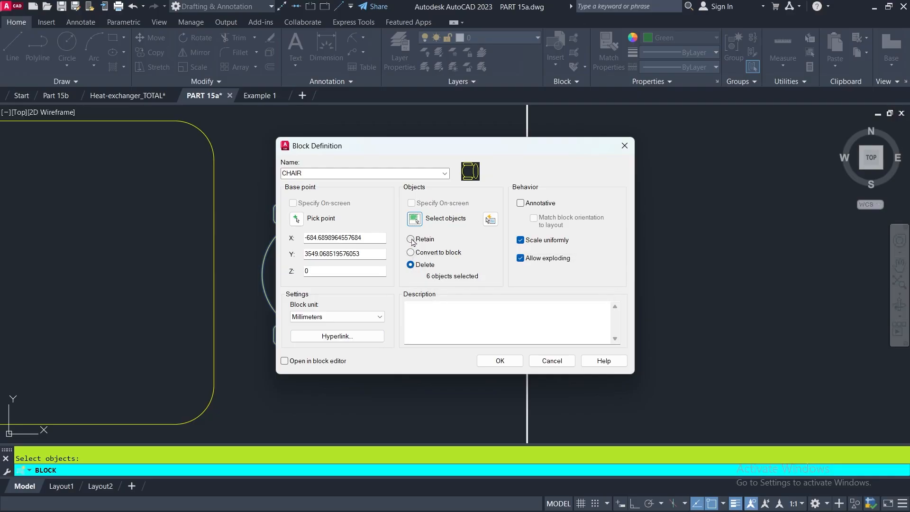
{"action": "left_click", "coordinate": [411, 239]}
{"action": "left_click", "coordinate": [500, 360]}
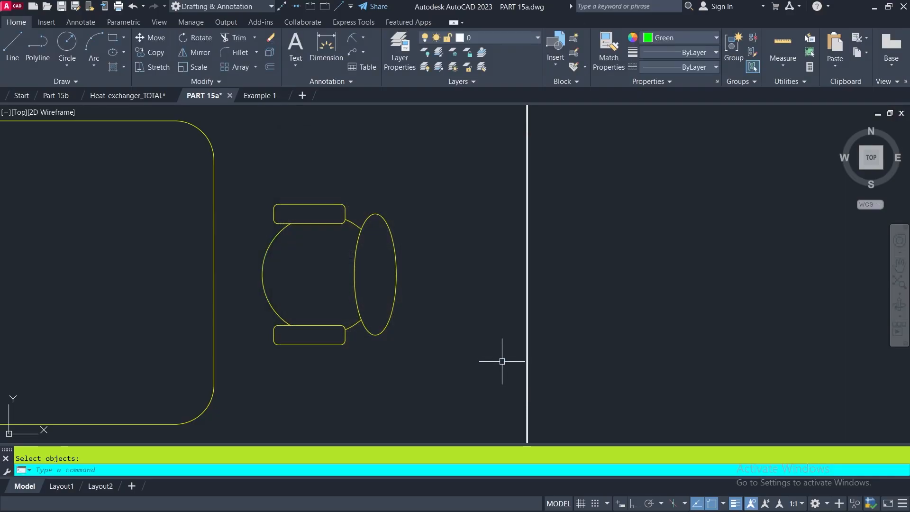
Select the chair's backrest, armrests and seat arc one by one to check that they are still separate objects
{"action": "left_click", "coordinate": [372, 338]}
{"action": "left_click", "coordinate": [308, 344]}
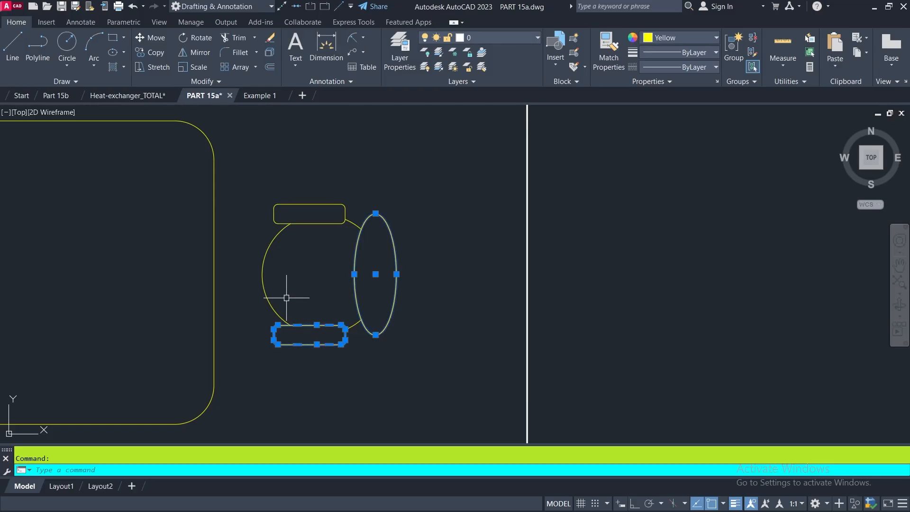
{"action": "left_click", "coordinate": [268, 295]}
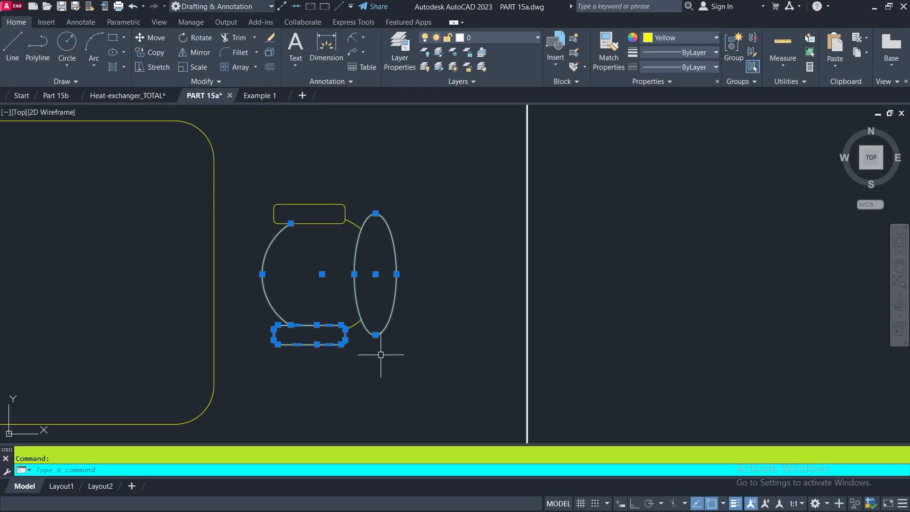
{"action": "left_click", "coordinate": [317, 205]}
{"action": "key", "text": "Escape"}
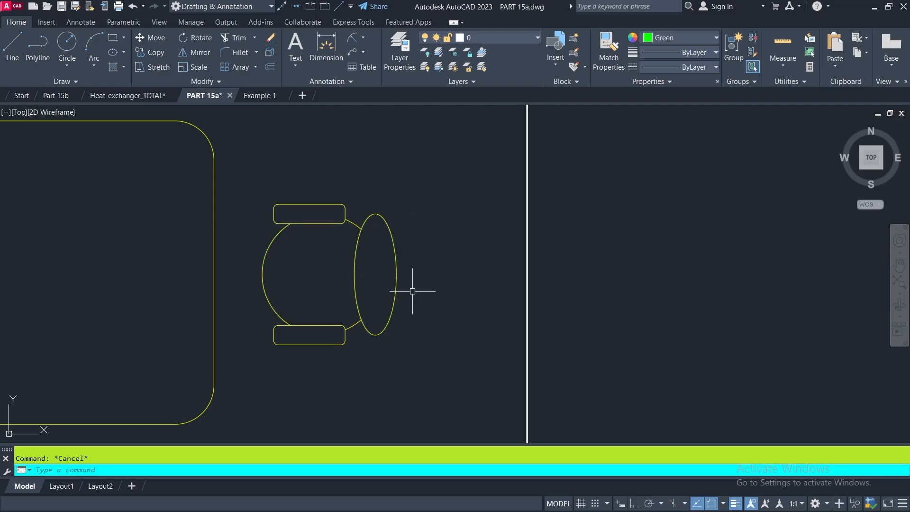
Insert the CHAIR block just inside the white rectangle, level with the source chair, and select it to check it
{"action": "left_click", "coordinate": [556, 66]}
{"action": "scroll", "coordinate": [668, 156], "scroll_direction": "up", "scroll_amount": 3}
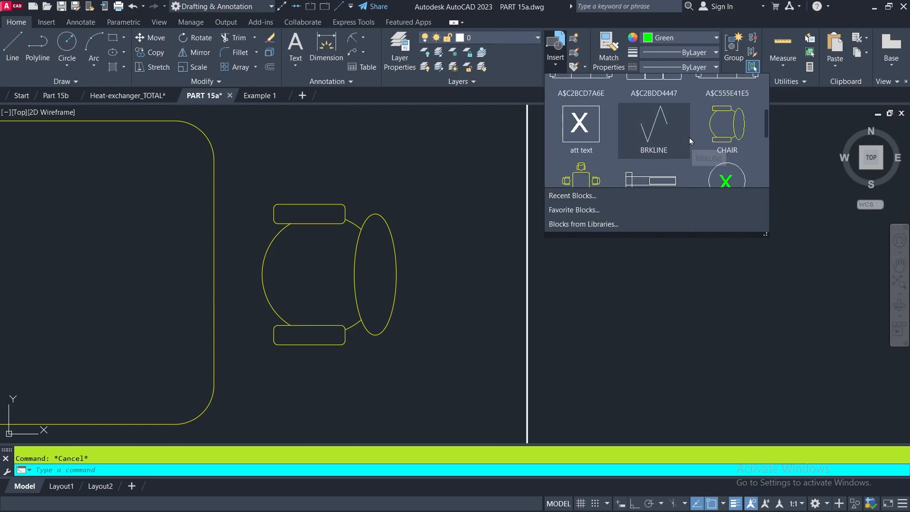
{"action": "left_click", "coordinate": [727, 124]}
{"action": "key", "text": "Return"}
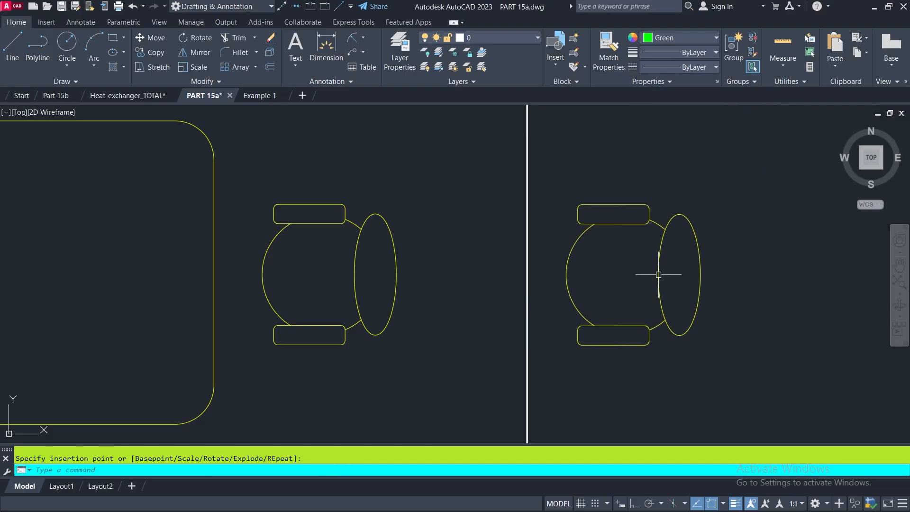
{"action": "left_click", "coordinate": [680, 333]}
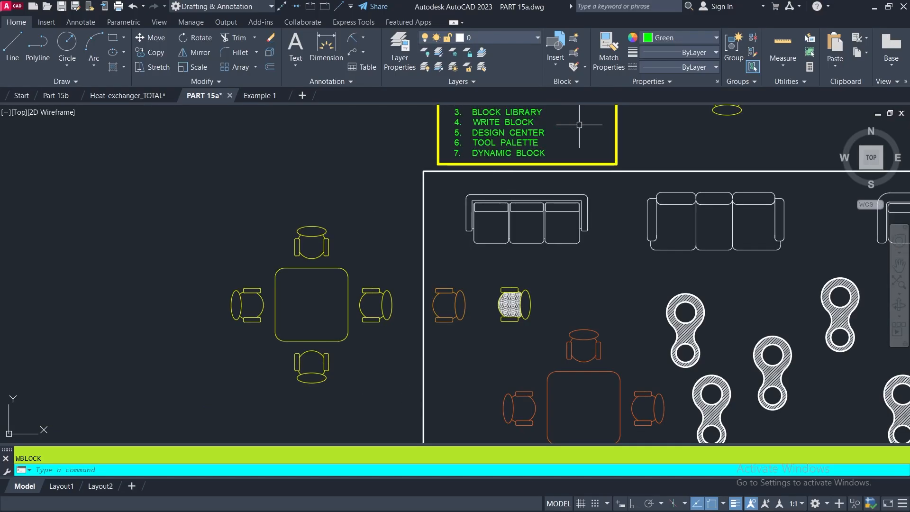
Start Write Block and go through the Entire drawing and Block sources, ending with Objects as the source
{"action": "scroll", "coordinate": [507, 108], "scroll_direction": "up", "scroll_amount": 5}
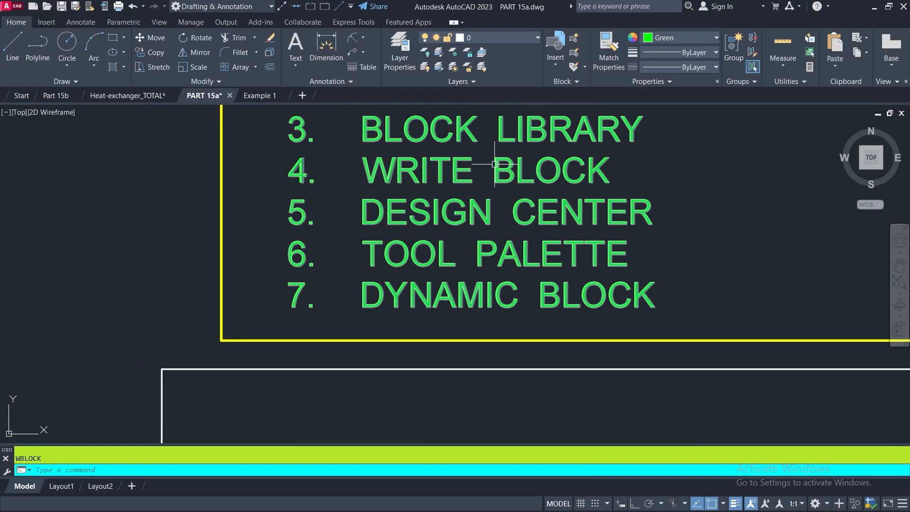
{"action": "scroll", "coordinate": [494, 164], "scroll_direction": "down", "scroll_amount": 6}
{"action": "scroll", "coordinate": [362, 315], "scroll_direction": "up", "scroll_amount": 8}
{"action": "mouse_move", "coordinate": [362, 314]}
{"action": "middle_mouse_down"}
{"action": "mouse_move", "coordinate": [408, 328]}
{"action": "mouse_move", "coordinate": [448, 369]}
{"action": "middle_mouse_up"}
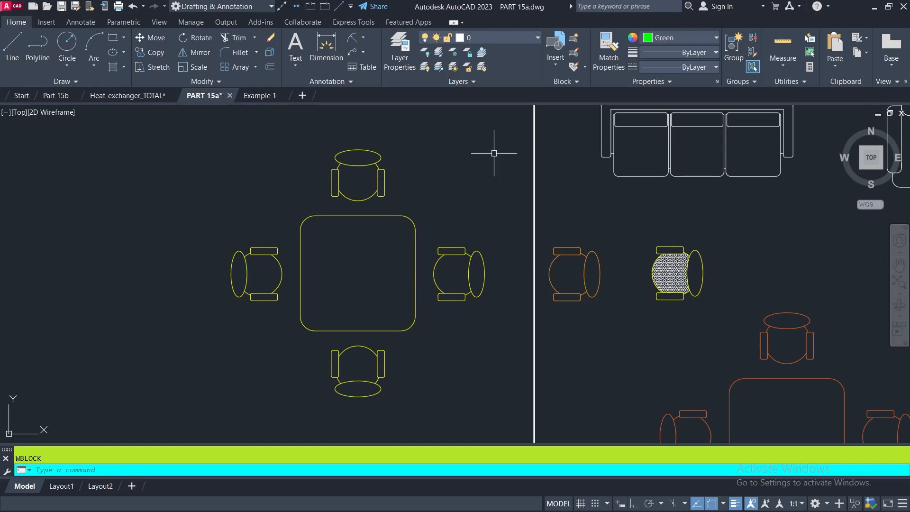
{"action": "type", "text": "w"}
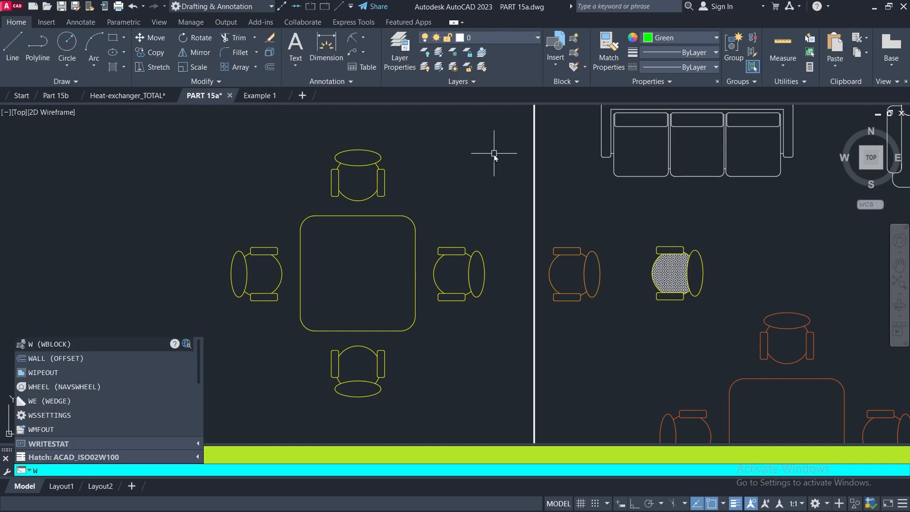
{"action": "key", "text": "Return"}
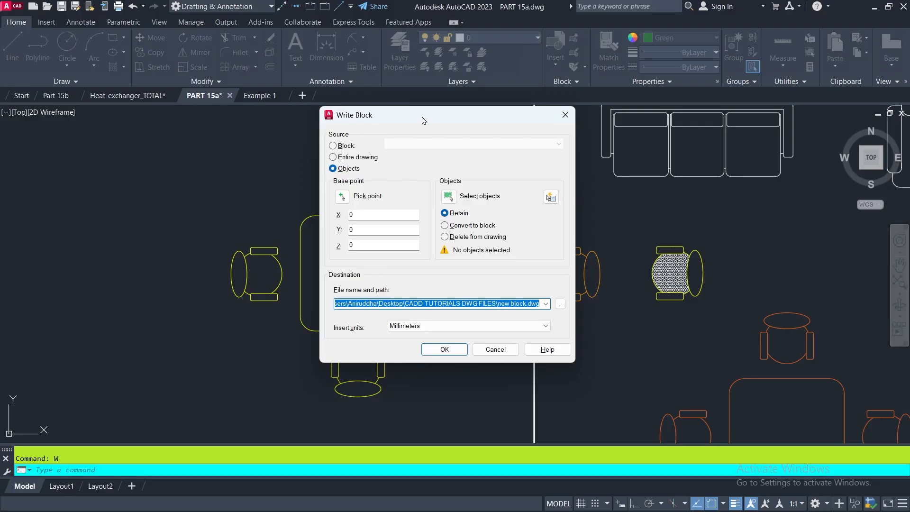
{"action": "left_click_drag", "start_coordinate": [423, 120], "coordinate": [424, 157]}
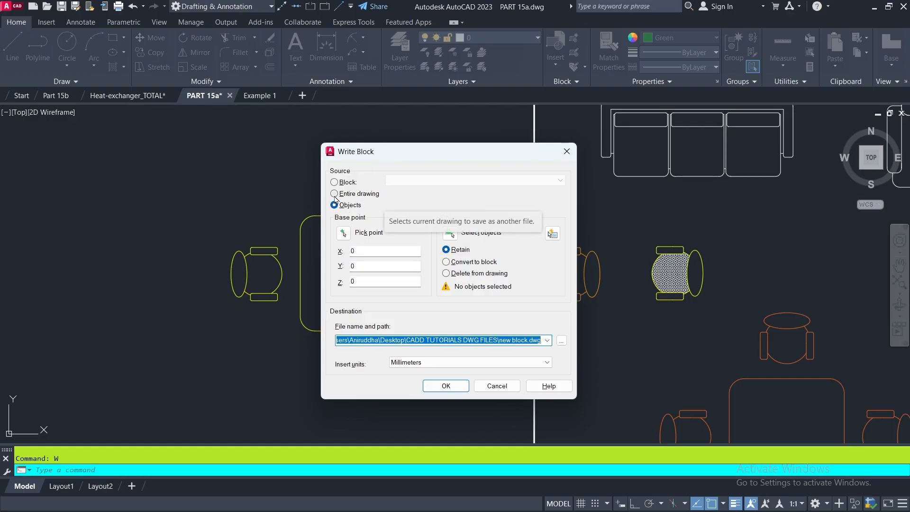
{"action": "left_click", "coordinate": [359, 193]}
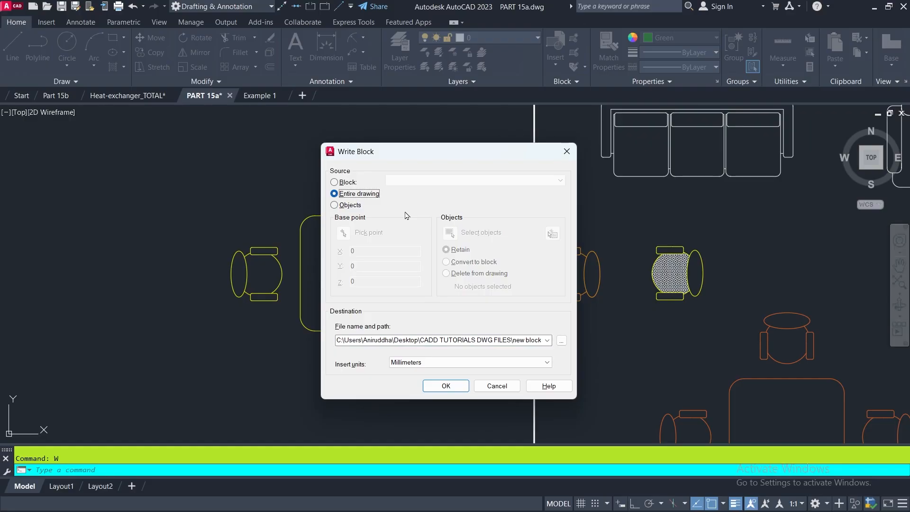
{"action": "left_click", "coordinate": [336, 182]}
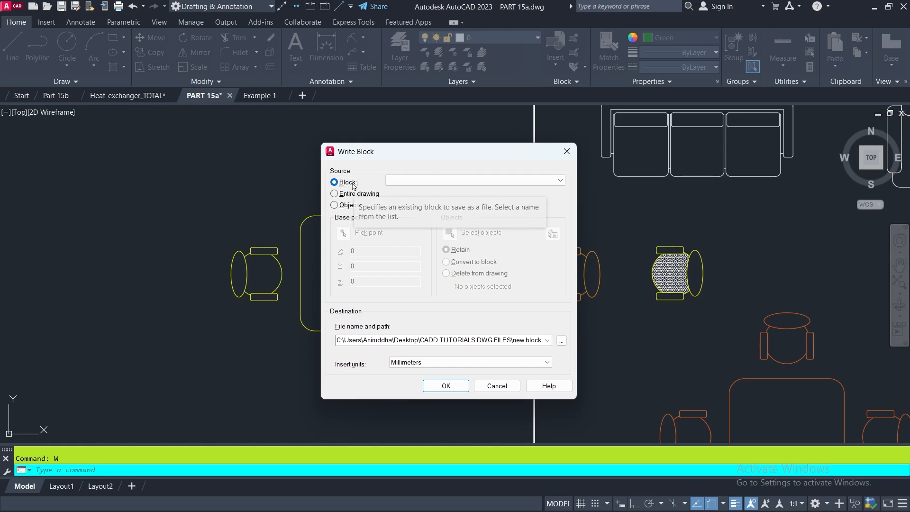
{"action": "left_click", "coordinate": [334, 206]}
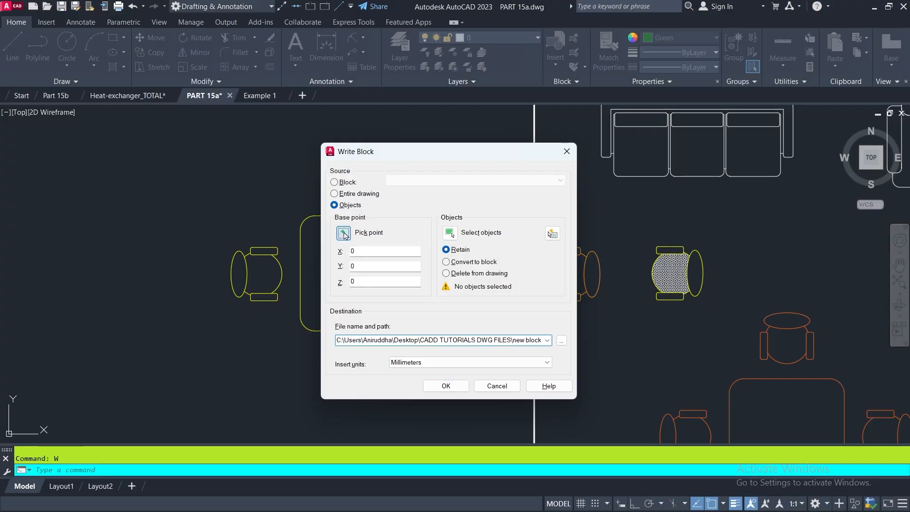
Set the base point at the middle of the yellow table's lower edge and select the table with its four chairs
{"action": "left_click", "coordinate": [343, 233]}
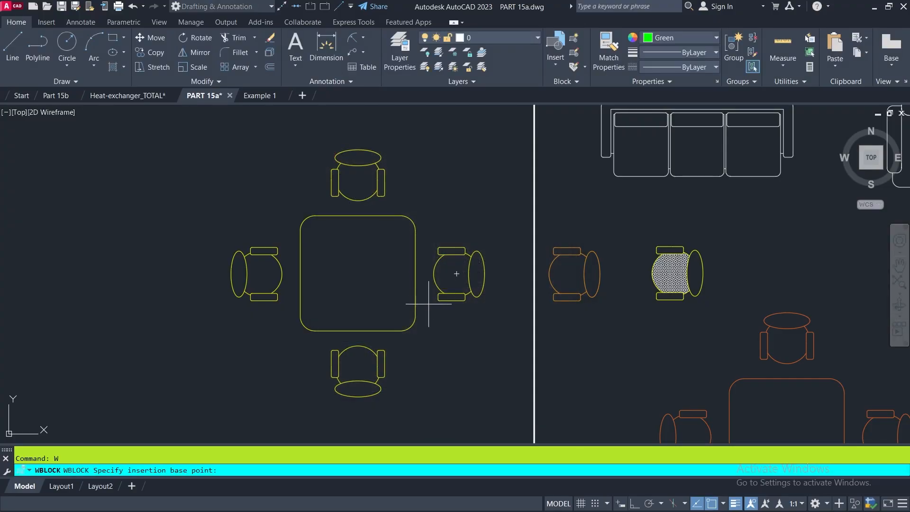
{"action": "left_click", "coordinate": [358, 330]}
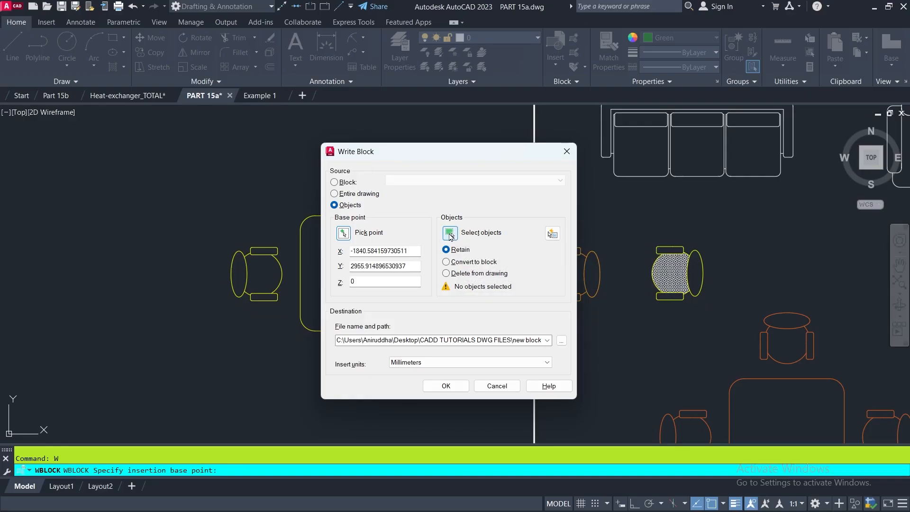
{"action": "left_click", "coordinate": [453, 234]}
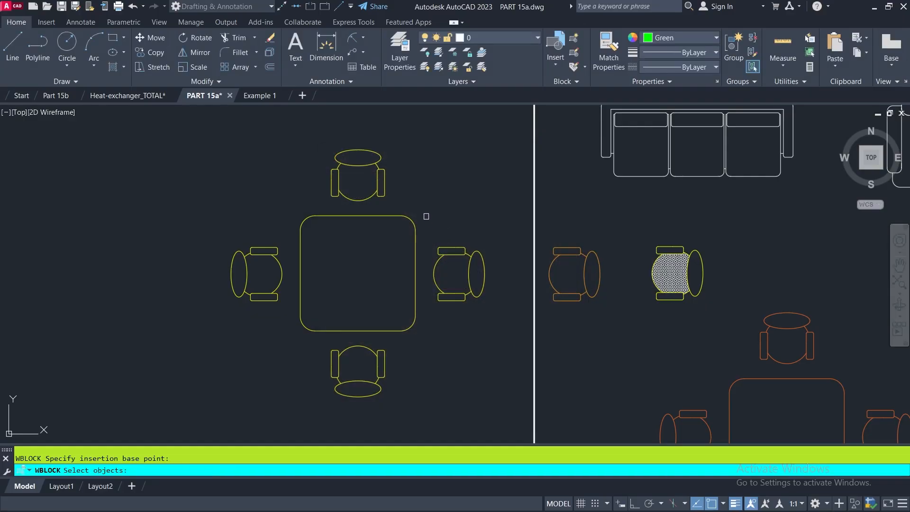
{"action": "left_click", "coordinate": [497, 130]}
{"action": "left_click", "coordinate": [195, 421]}
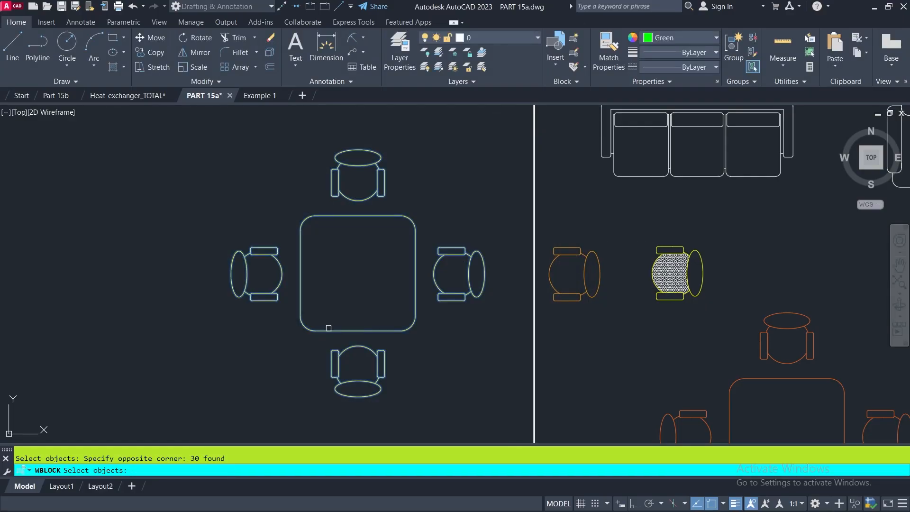
{"action": "key", "text": "Return"}
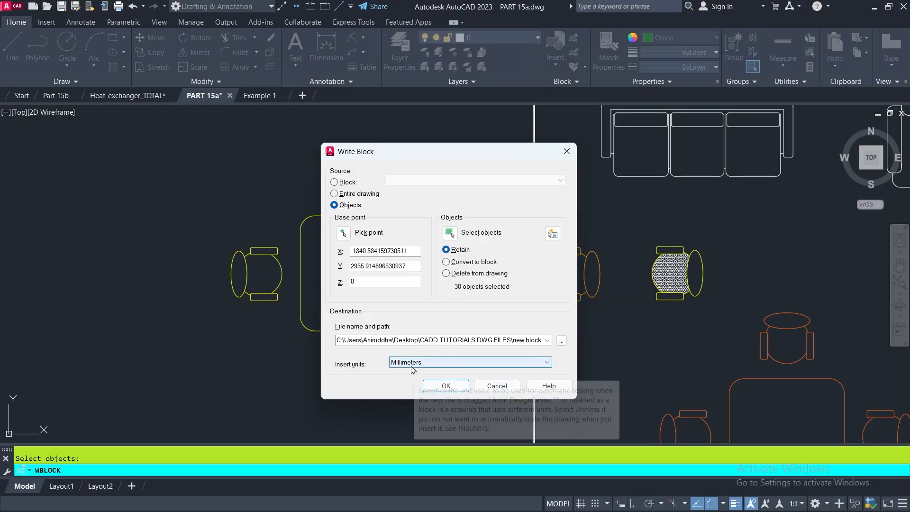
Write the selected objects to the file new block 1.dwg in the CADD TUTORIALS DWG FILES folder
{"action": "left_click", "coordinate": [561, 340]}
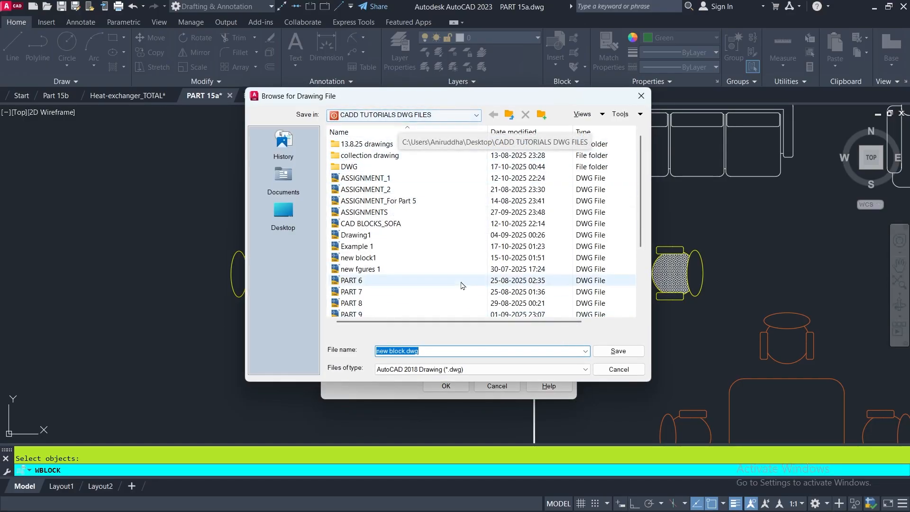
{"action": "scroll", "coordinate": [406, 307], "scroll_direction": "down", "scroll_amount": 2}
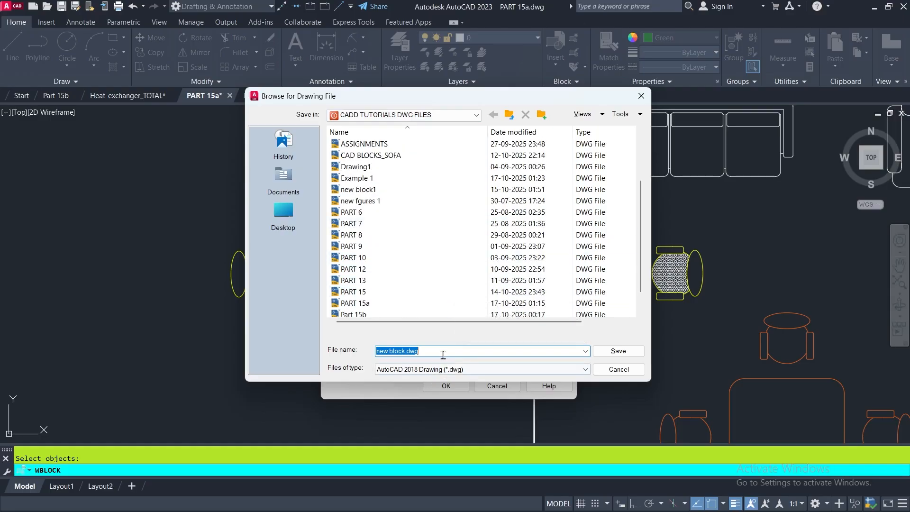
{"action": "left_click", "coordinate": [403, 350]}
{"action": "type", "text": "1"}
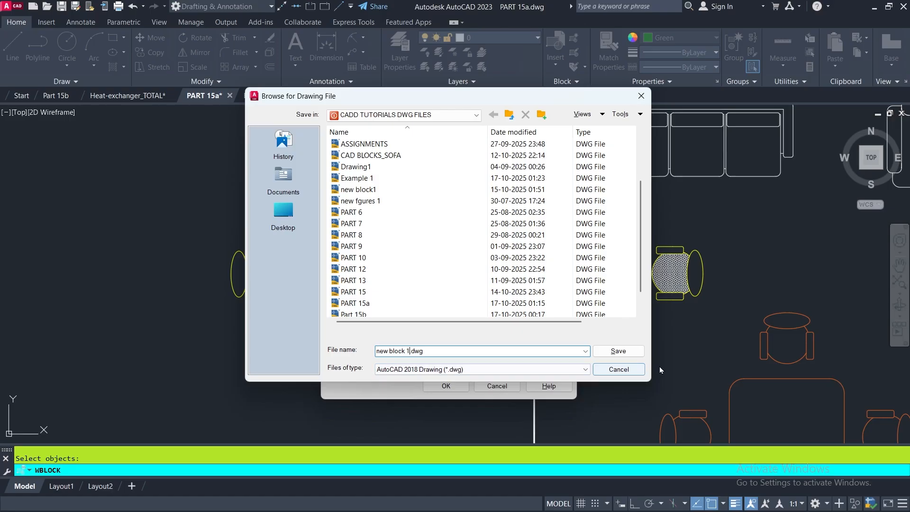
{"action": "left_click", "coordinate": [609, 353]}
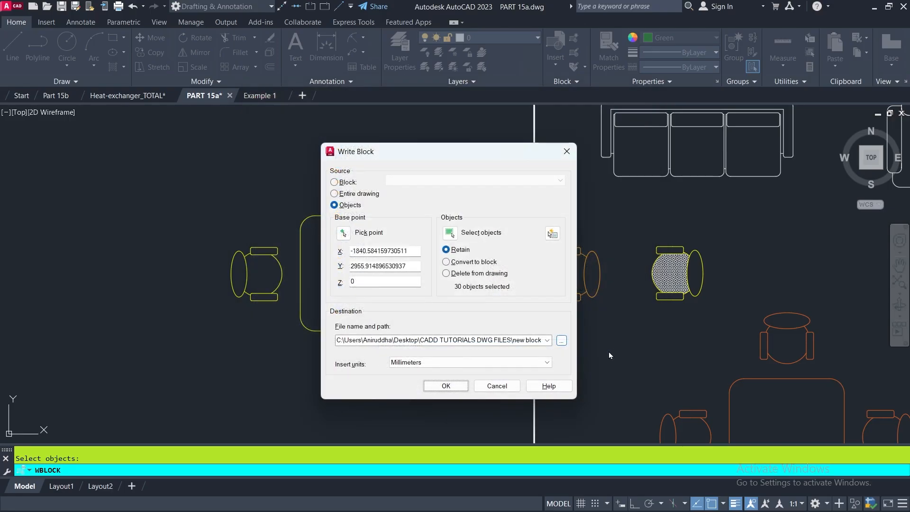
{"action": "left_click", "coordinate": [448, 386]}
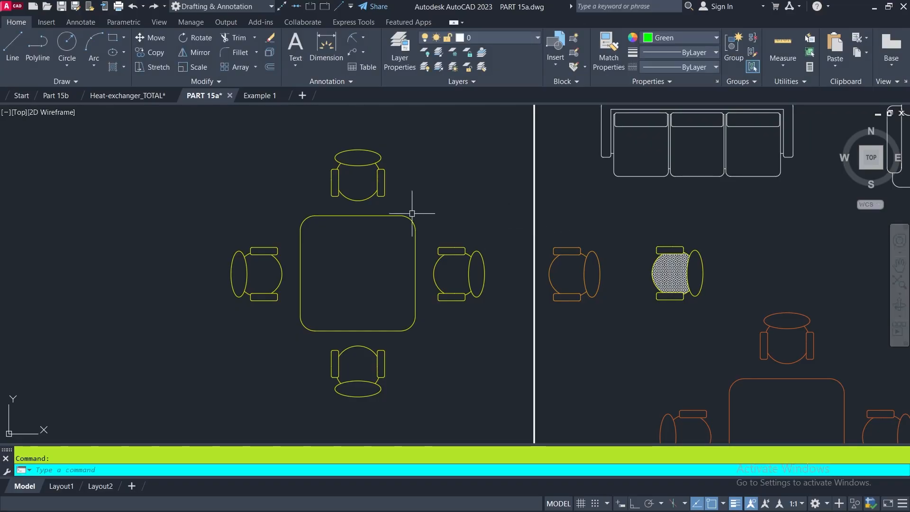
Open new block 1.dwg from the desktop's CADD TUTORIALS DWG FILES folder to check its contents, and close the drawing again
{"action": "left_click", "coordinate": [874, 7]}
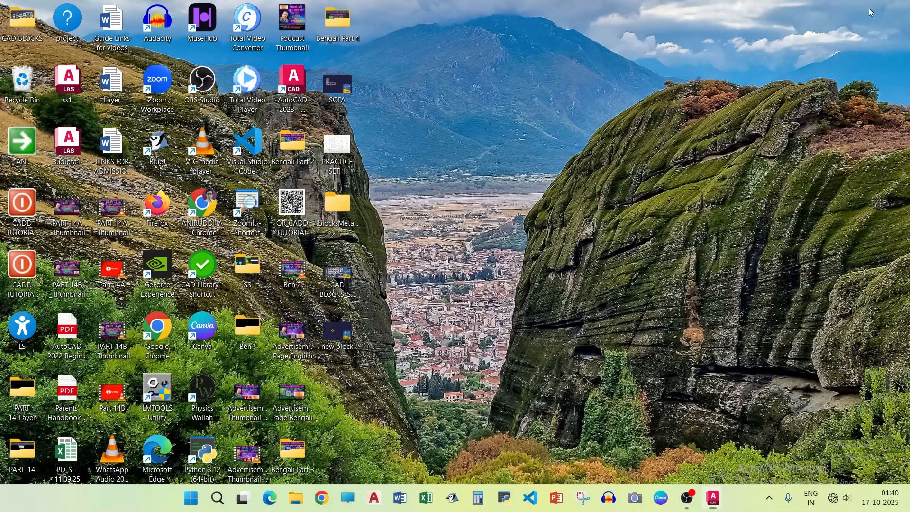
{"action": "left_click", "coordinate": [23, 214]}
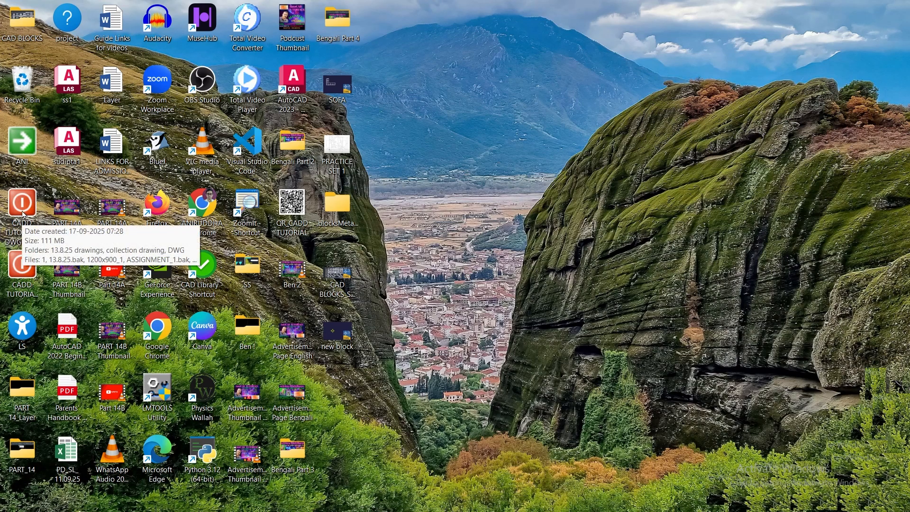
{"action": "double_click", "coordinate": [23, 216]}
{"action": "scroll", "coordinate": [527, 288], "scroll_direction": "down", "scroll_amount": 3}
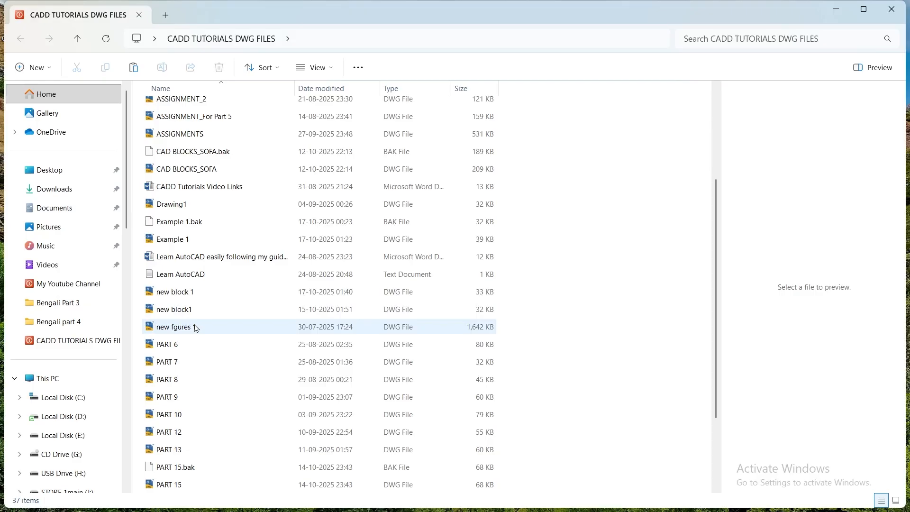
{"action": "left_click", "coordinate": [182, 294]}
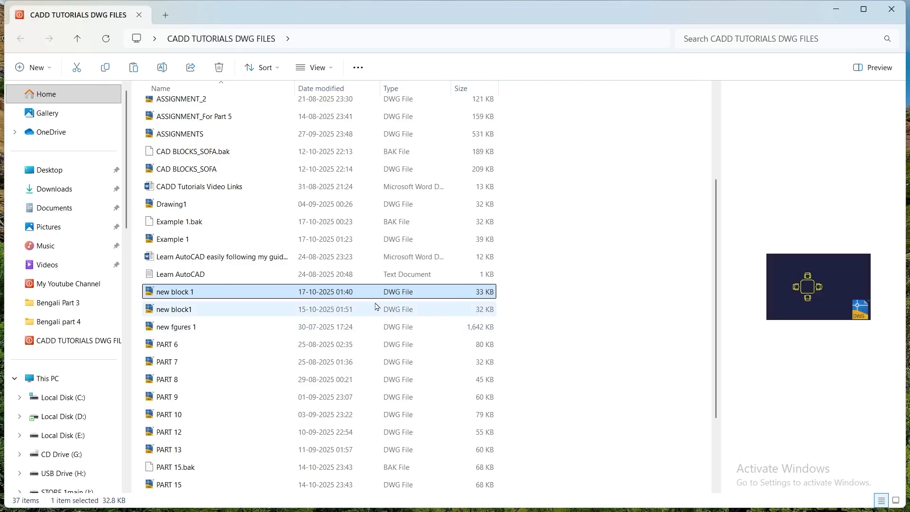
{"action": "double_click", "coordinate": [181, 295]}
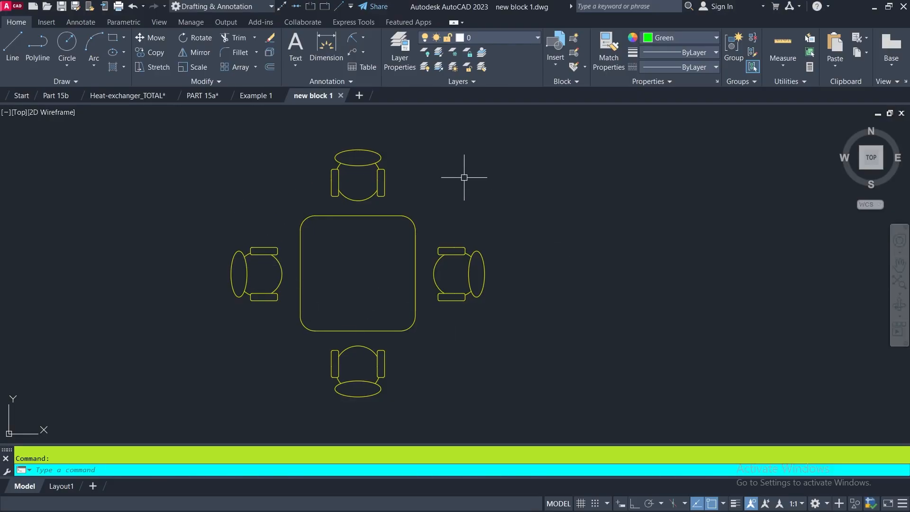
{"action": "left_click", "coordinate": [341, 95]}
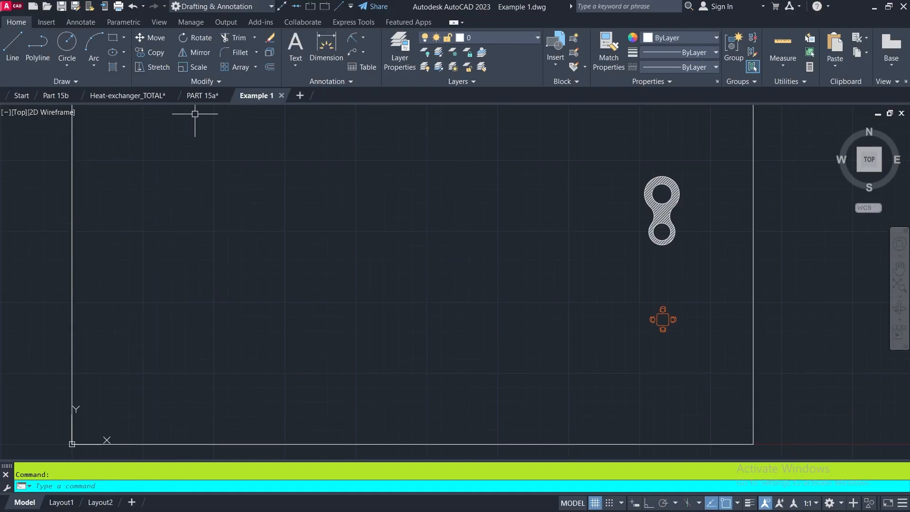
Insert new block 1 from the recent blocks into the Example 1 drawing, just beside the hatched link, and close the block palette
{"action": "mouse_move", "coordinate": [273, 95]}
{"action": "left_click", "coordinate": [558, 68]}
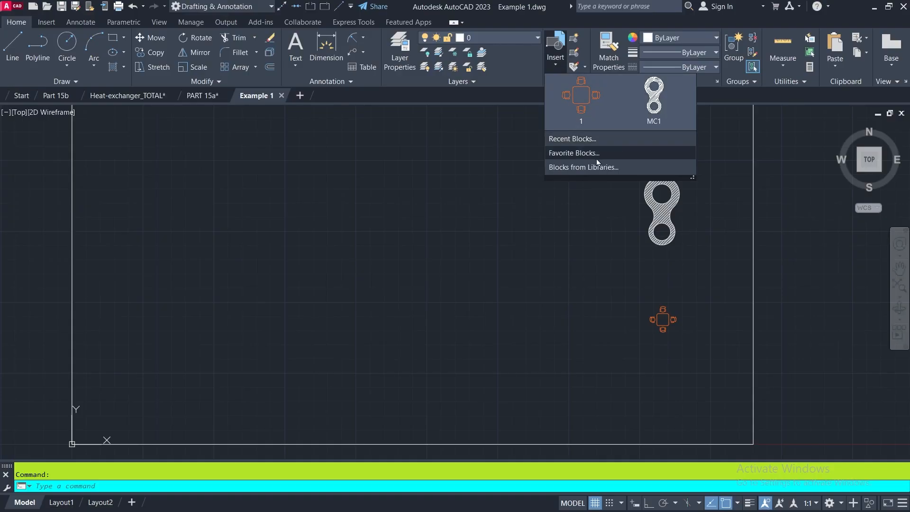
{"action": "left_click", "coordinate": [566, 138]}
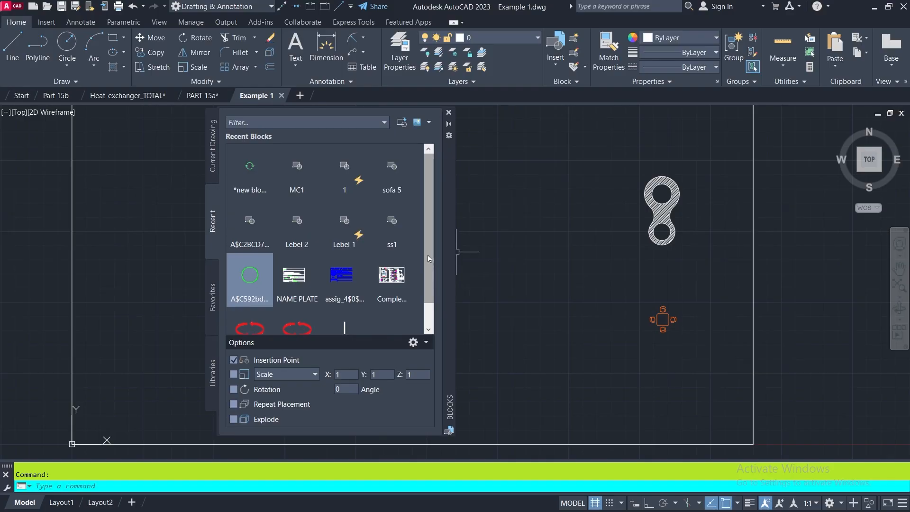
{"action": "scroll", "coordinate": [428, 260], "scroll_direction": "down", "scroll_amount": 1}
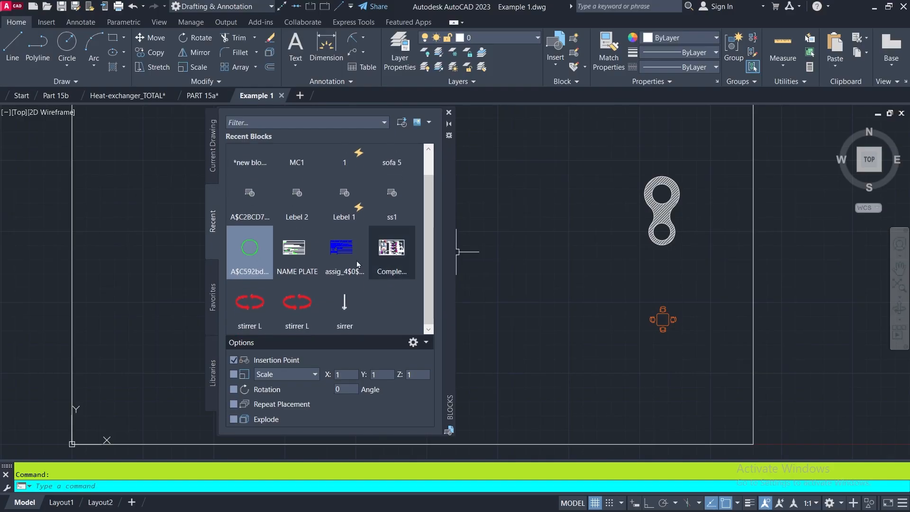
{"action": "scroll", "coordinate": [263, 189], "scroll_direction": "up", "scroll_amount": 1}
{"action": "left_click", "coordinate": [262, 177]}
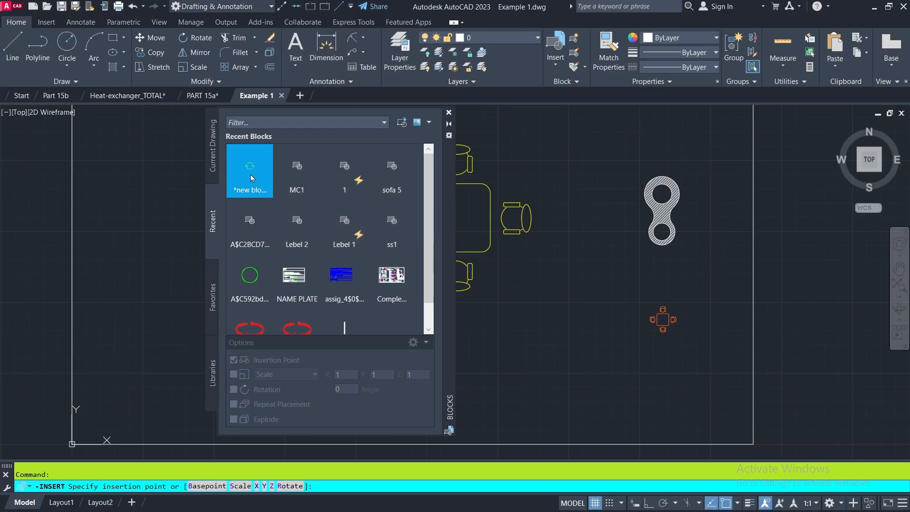
{"action": "key", "text": "Escape"}
{"action": "left_click", "coordinate": [249, 168]}
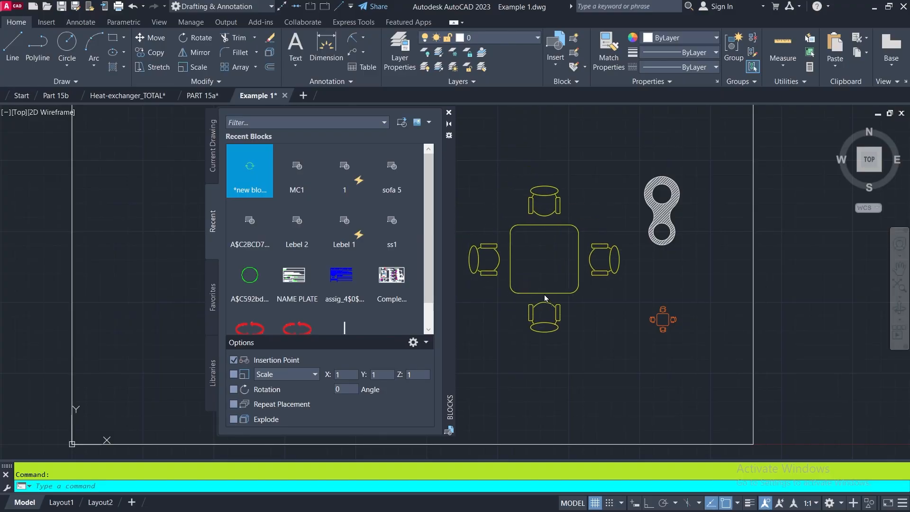
{"action": "left_click", "coordinate": [550, 304]}
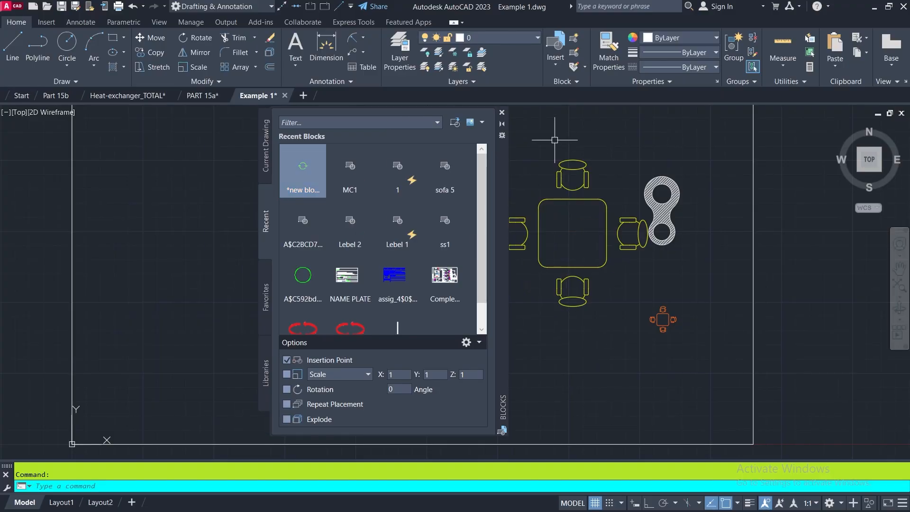
{"action": "left_click", "coordinate": [502, 113]}
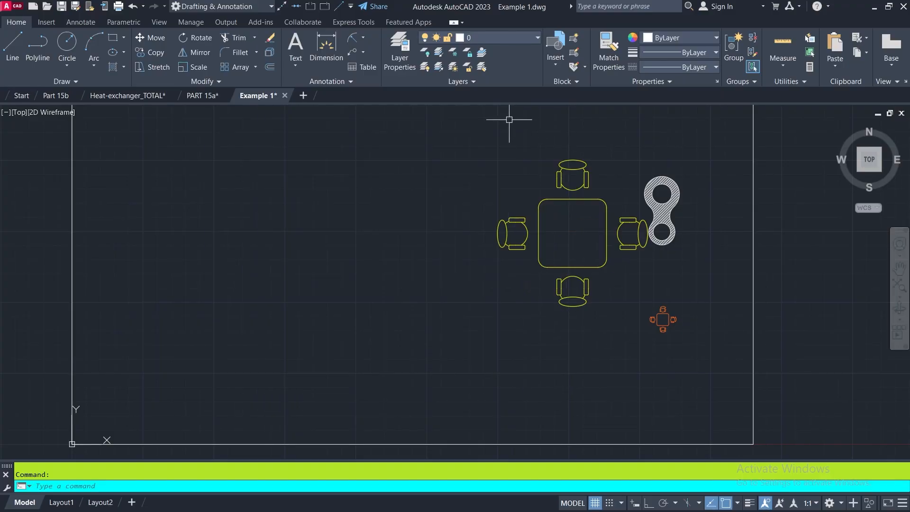
Undo the last grip edit and move the yellow table set by its base point to the upper-left area of the white frame
{"action": "key", "text": "ctrl+z"}
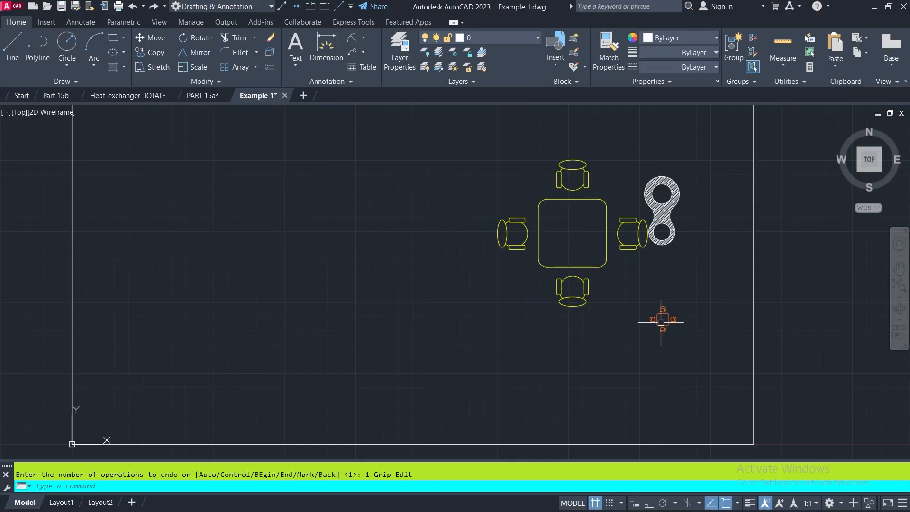
{"action": "left_click", "coordinate": [572, 267]}
{"action": "left_click", "coordinate": [572, 266]}
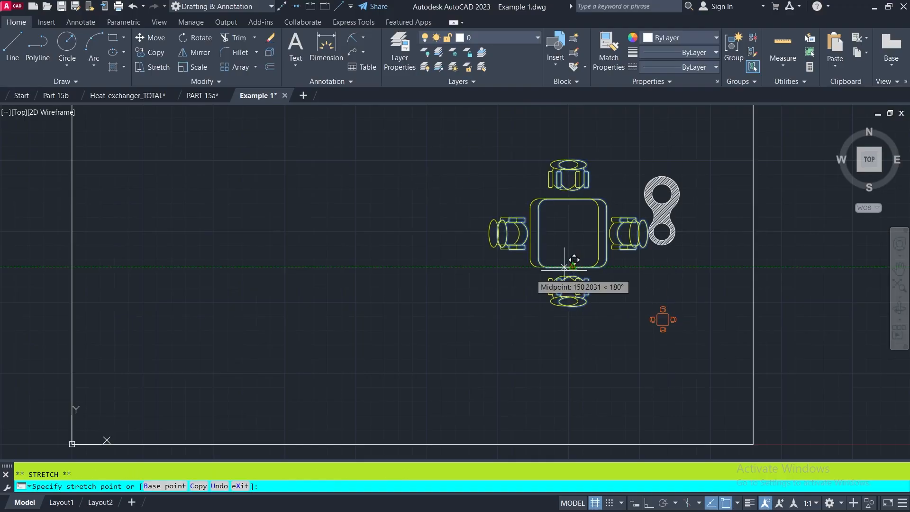
{"action": "left_click", "coordinate": [226, 235]}
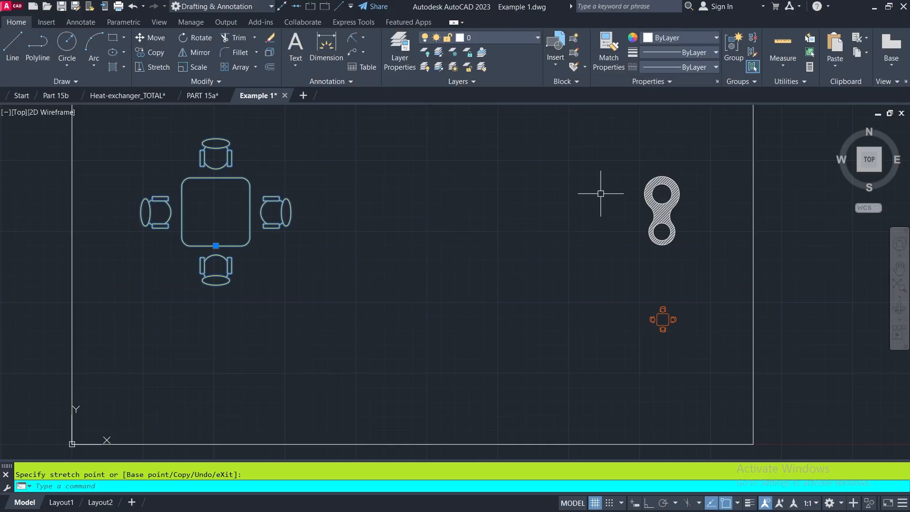
Examine the numbered leader labels in the PART 15a drawing and the item balloons above the shell in the Heat-exchanger_TOTAL drawing
{"action": "left_click", "coordinate": [204, 98]}
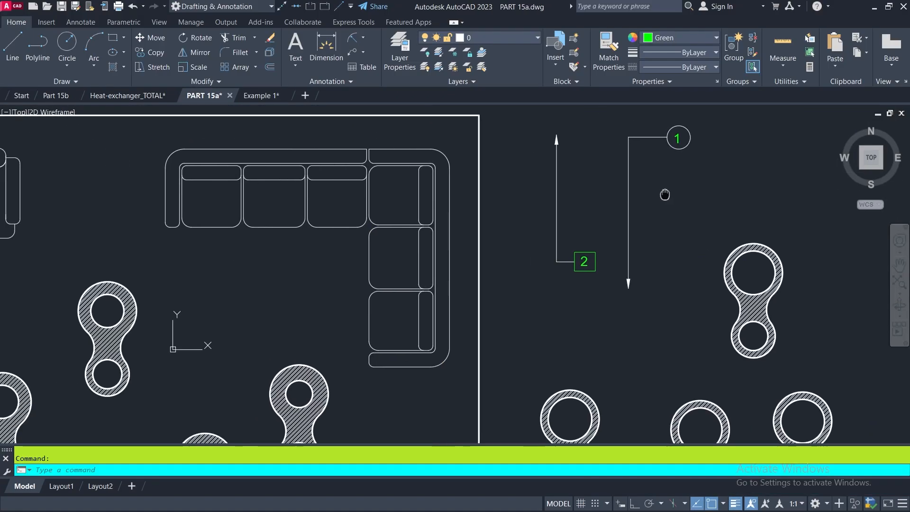
{"action": "middle_click_drag", "start_coordinate": [664, 195], "coordinate": [600, 213]}
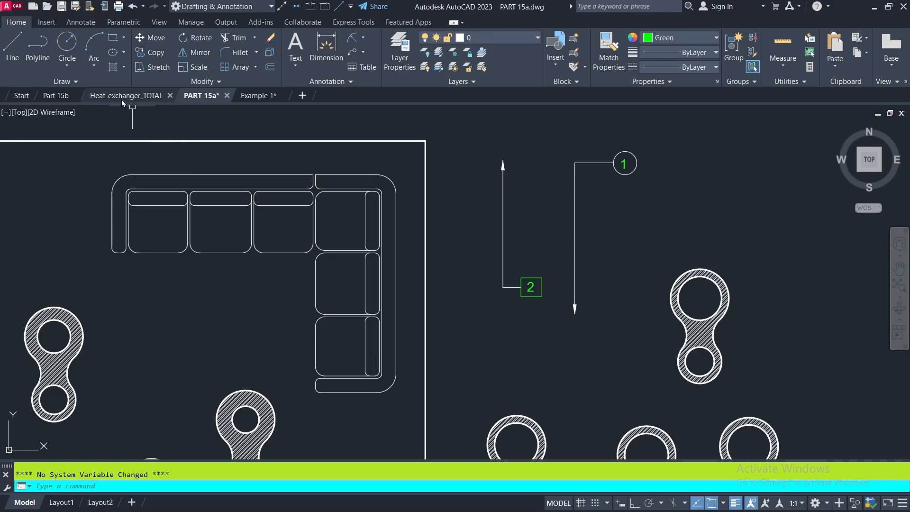
{"action": "mouse_move", "coordinate": [109, 96]}
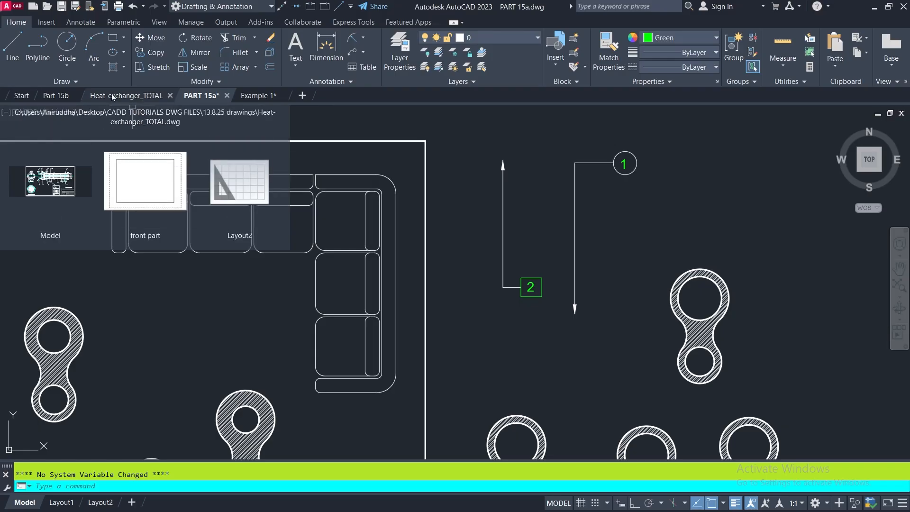
{"action": "left_click", "coordinate": [112, 94]}
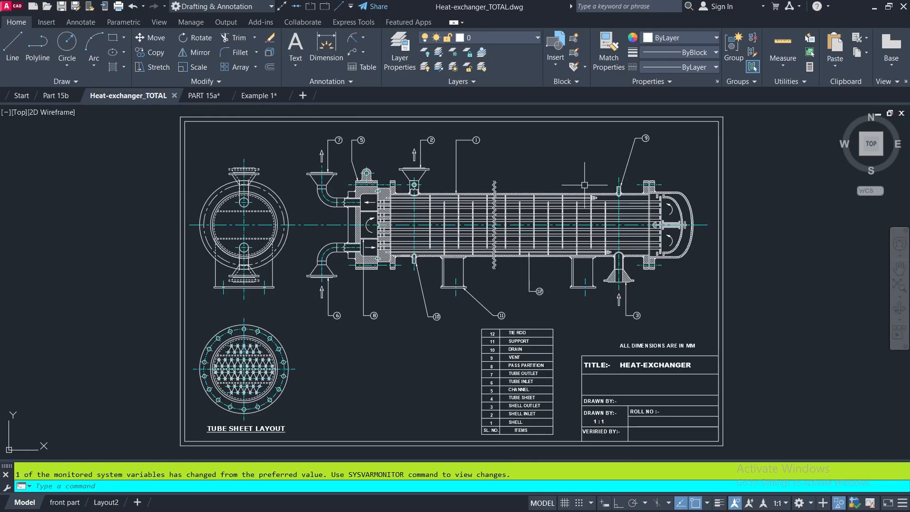
{"action": "scroll", "coordinate": [474, 135], "scroll_direction": "up", "scroll_amount": 4}
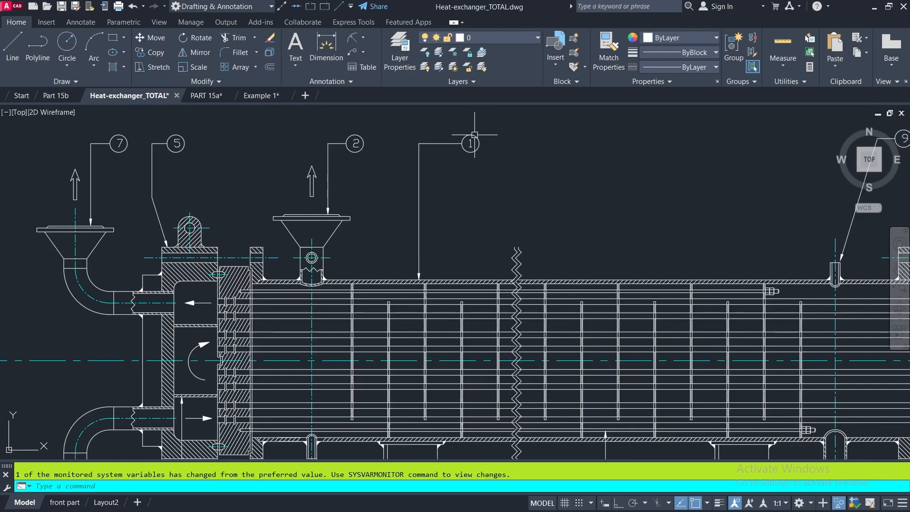
{"action": "middle_click_drag", "start_coordinate": [446, 234], "coordinate": [441, 298]}
{"action": "scroll", "coordinate": [411, 271], "scroll_direction": "up", "scroll_amount": 1}
{"action": "scroll", "coordinate": [441, 298], "scroll_direction": "down", "scroll_amount": 1}
{"action": "middle_click_drag", "start_coordinate": [441, 298], "coordinate": [440, 308]}
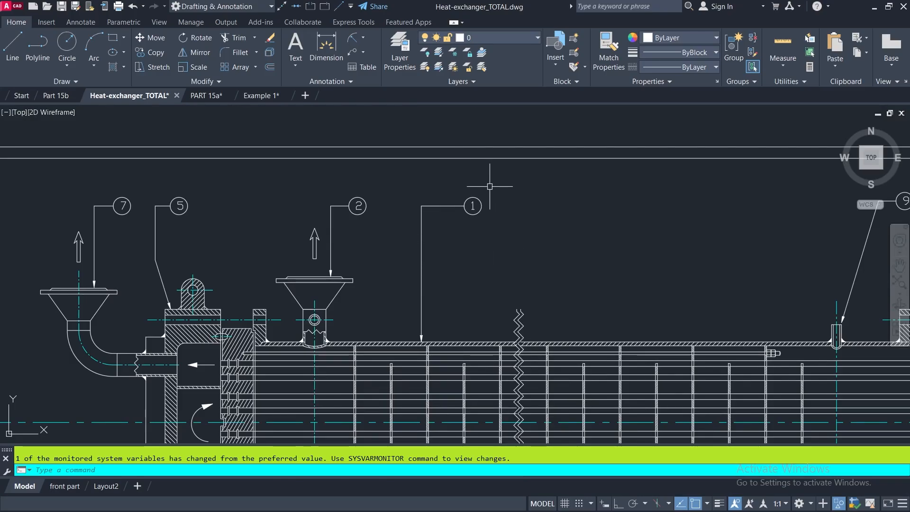
In PART 15a, define an attribute with tag, prompt and default X, justified Middle center, and place it in the empty area beside label 1
{"action": "left_click", "coordinate": [212, 97]}
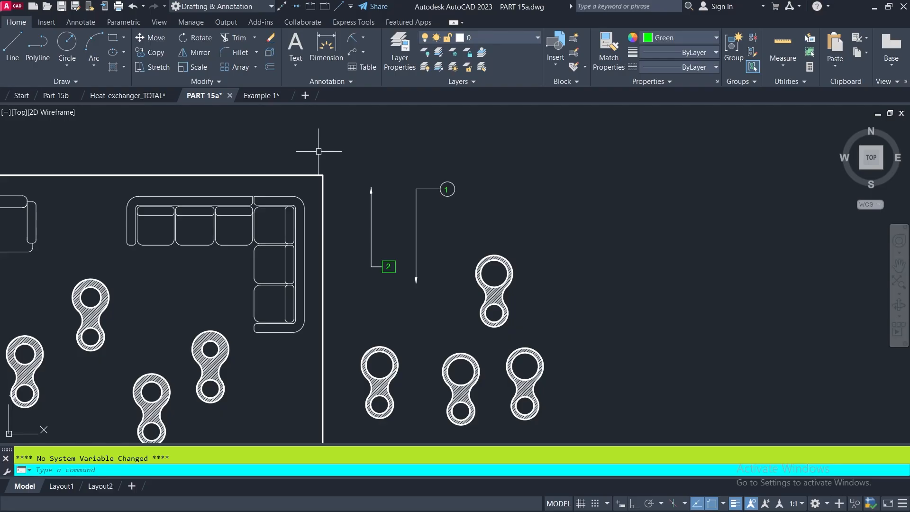
{"action": "type", "text": "ATT"}
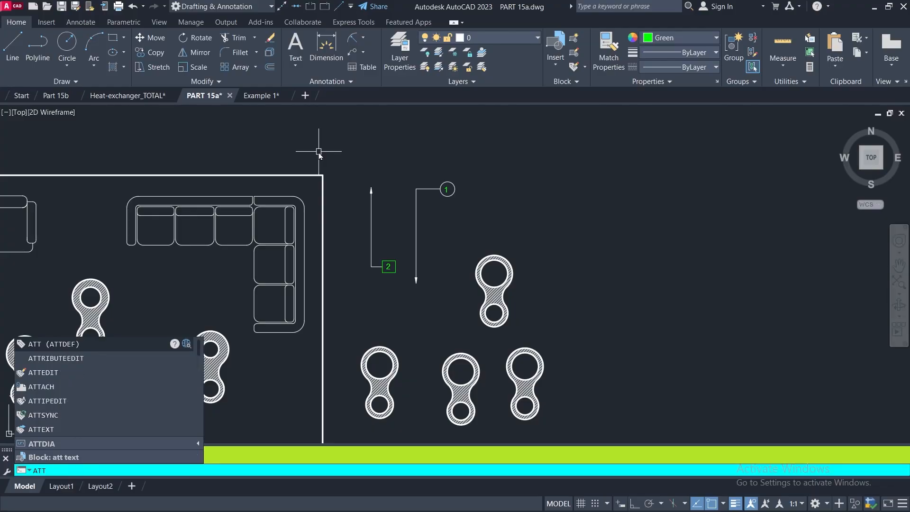
{"action": "key", "text": "Return"}
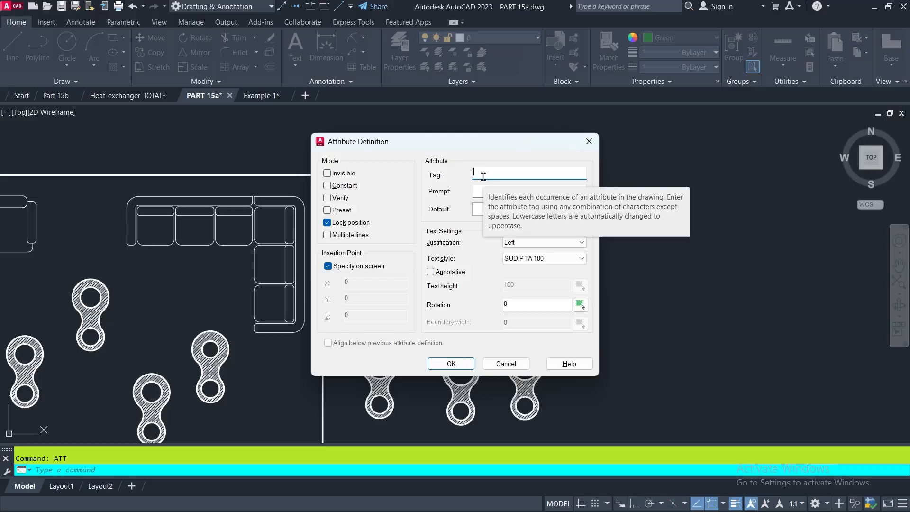
{"action": "type", "text": "X"}
{"action": "left_click", "coordinate": [479, 189]}
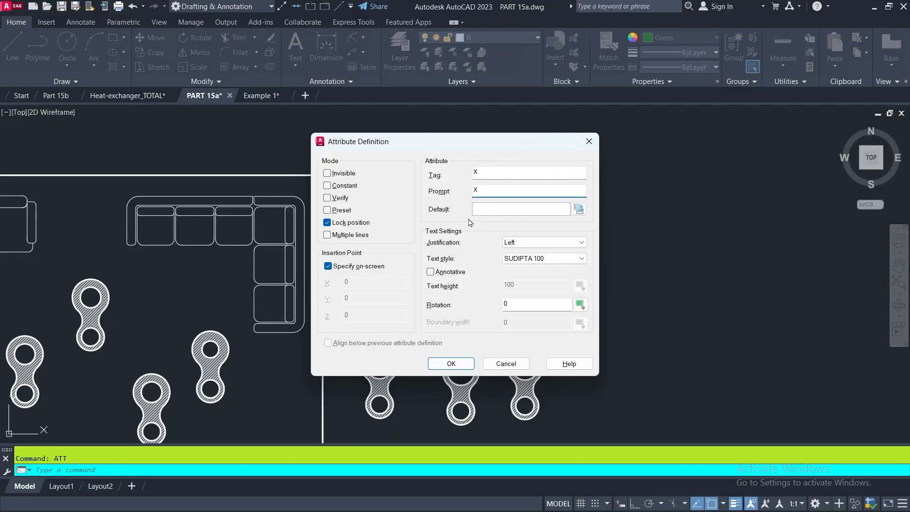
{"action": "left_click", "coordinate": [482, 208]}
{"action": "left_click", "coordinate": [581, 243]}
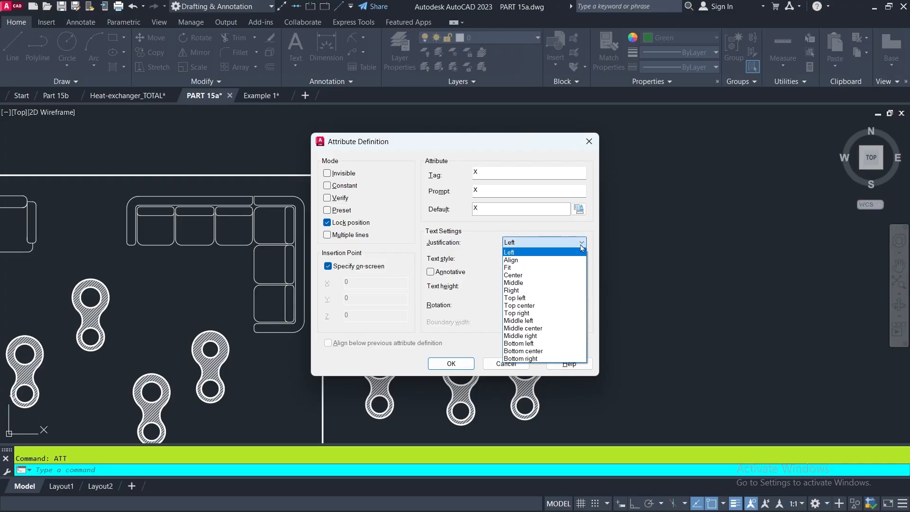
{"action": "left_click", "coordinate": [535, 328]}
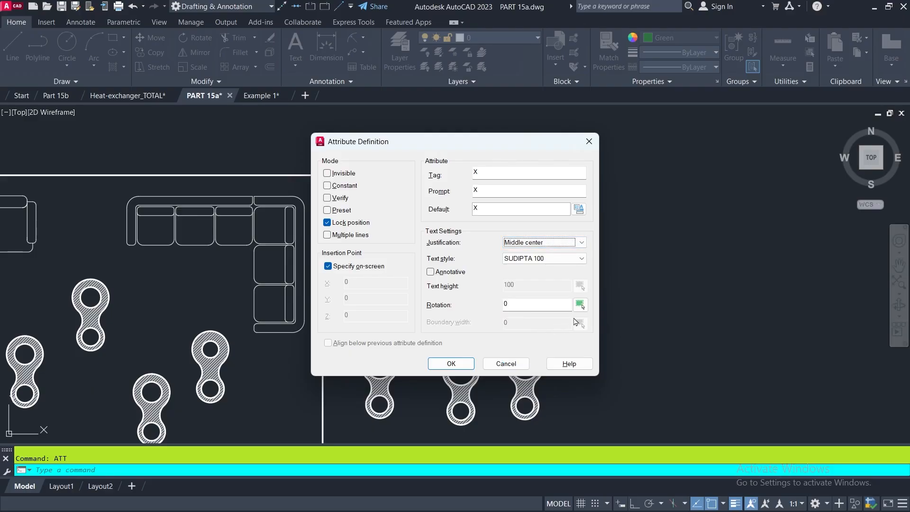
{"action": "left_click", "coordinate": [451, 363]}
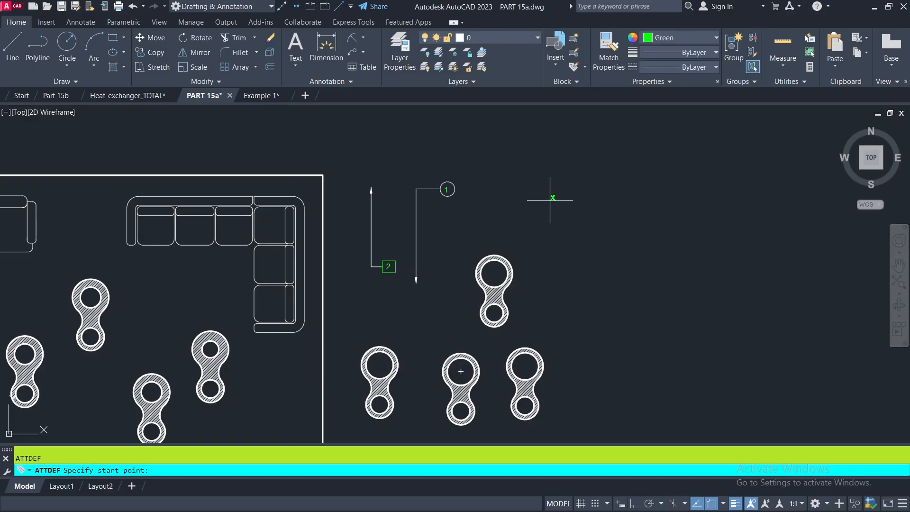
{"action": "scroll", "coordinate": [551, 195], "scroll_direction": "up", "scroll_amount": 5}
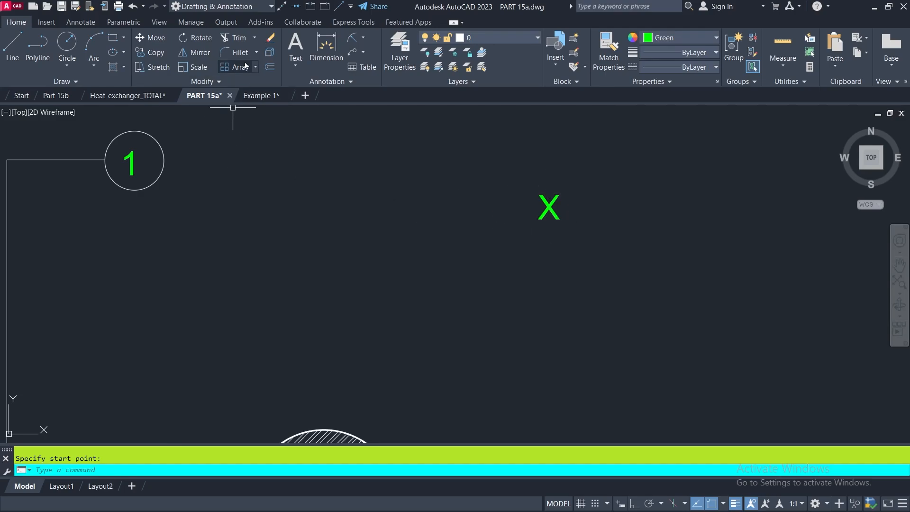
Draw a six-sided polygon centered on the X attribute, circumscribed about a circle of about 106 radius, with ortho on
{"action": "left_click", "coordinate": [123, 38]}
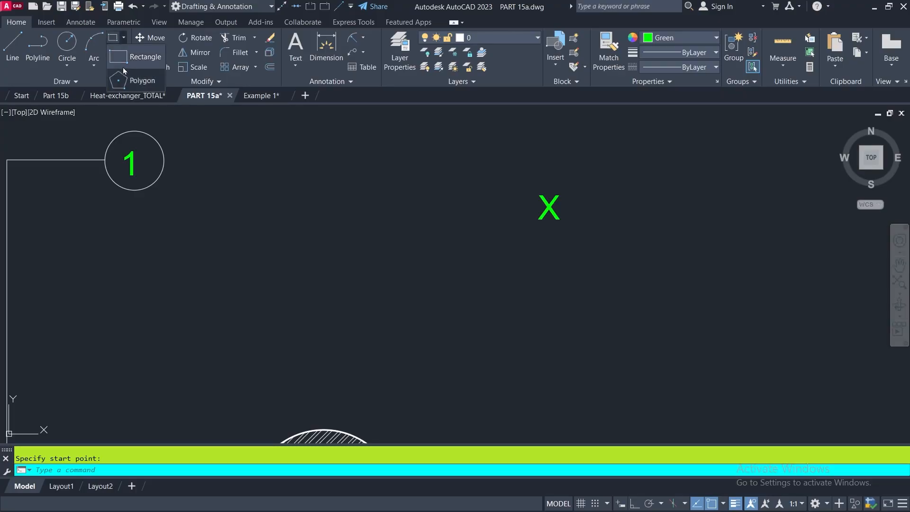
{"action": "left_click", "coordinate": [119, 80]}
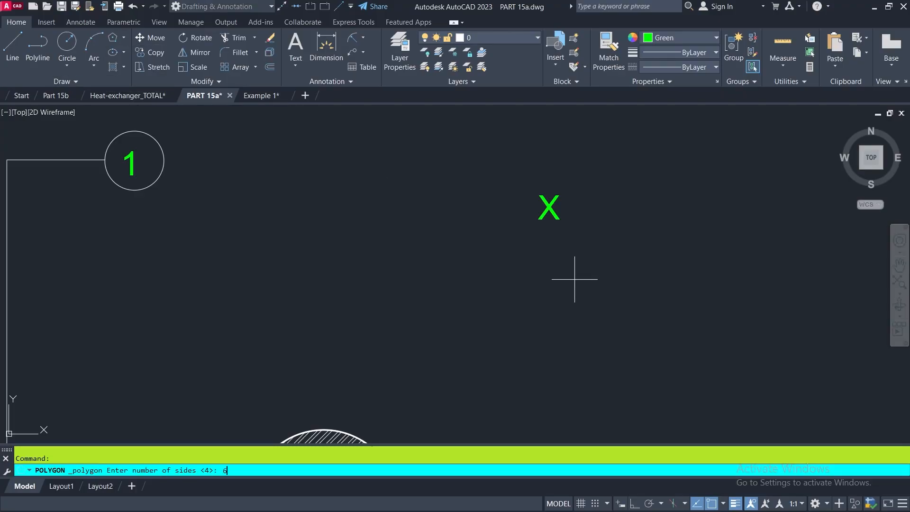
{"action": "key", "text": "Return"}
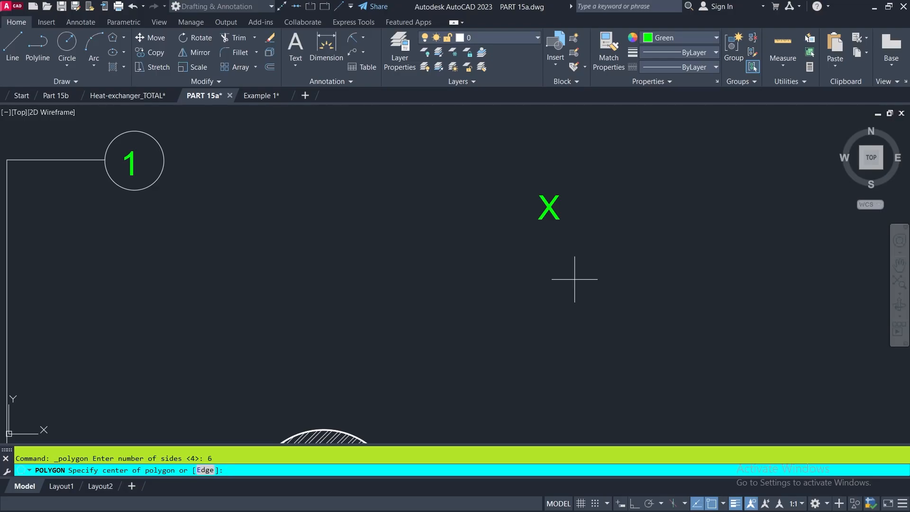
{"action": "left_click", "coordinate": [548, 205]}
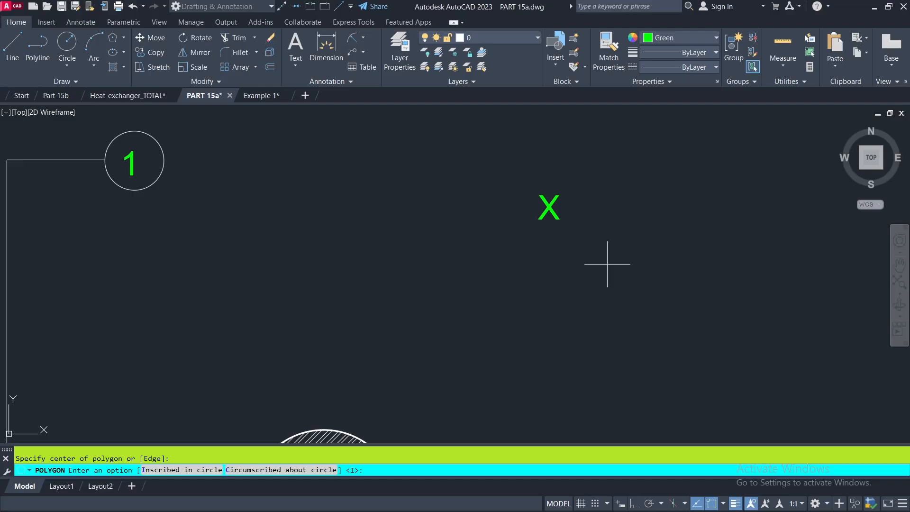
{"action": "left_click", "coordinate": [266, 473]}
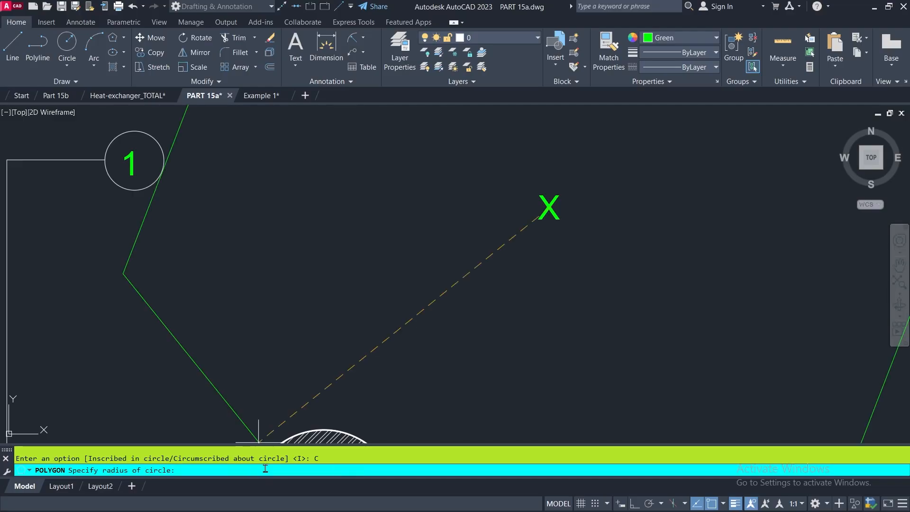
{"action": "key", "text": "F8"}
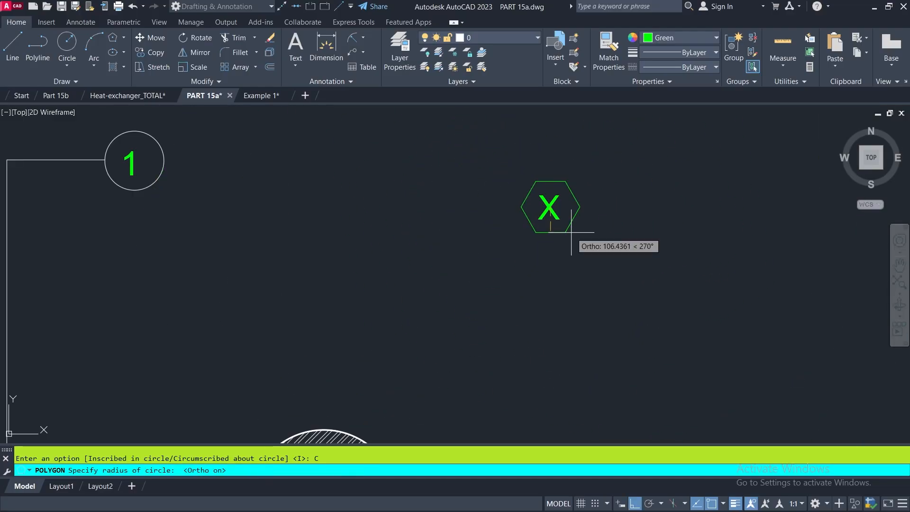
{"action": "left_click", "coordinate": [572, 233]}
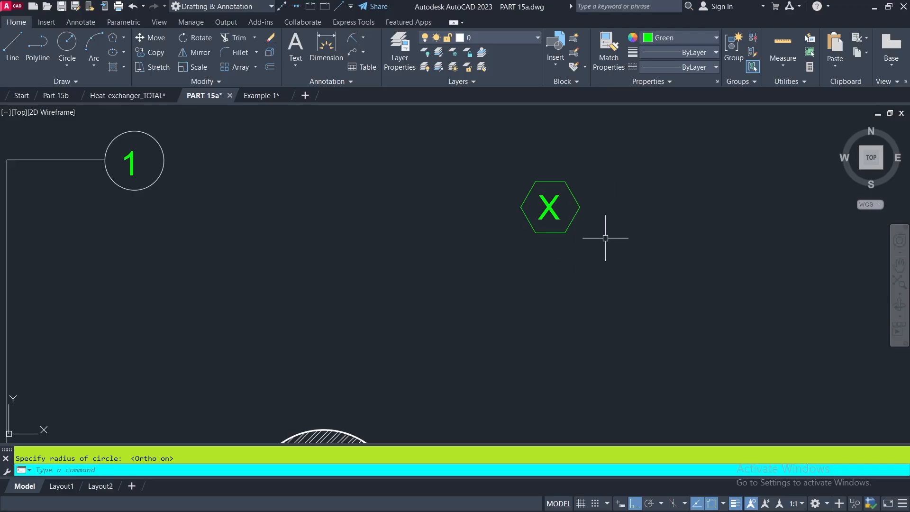
Start a block definition named ATT1 with its base point at the hexagon's left vertex, set to convert to block and allow exploding
{"action": "left_click", "coordinate": [573, 38]}
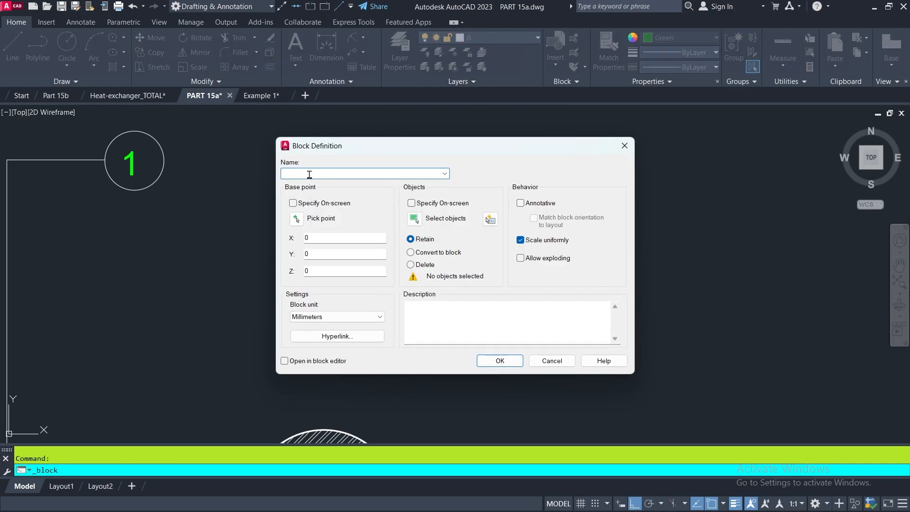
{"action": "type", "text": "ATT1"}
{"action": "left_click", "coordinate": [296, 219]}
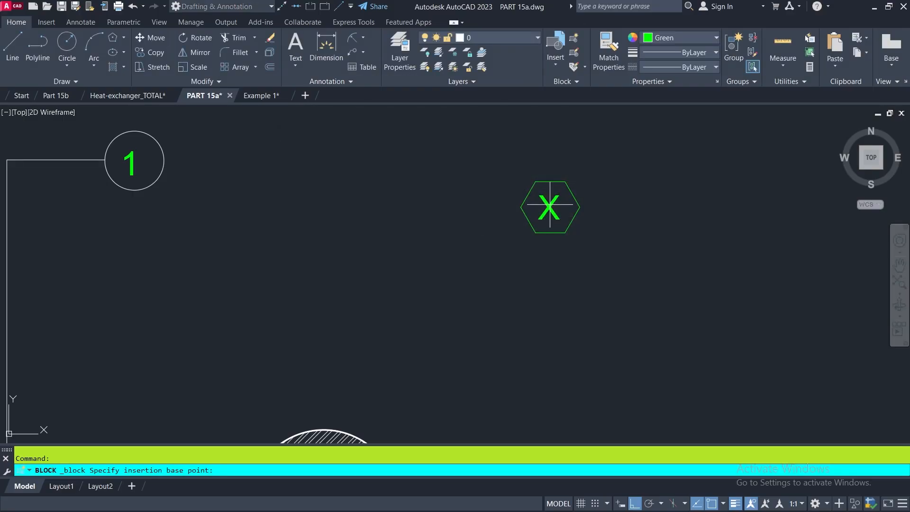
{"action": "left_click", "coordinate": [520, 207]}
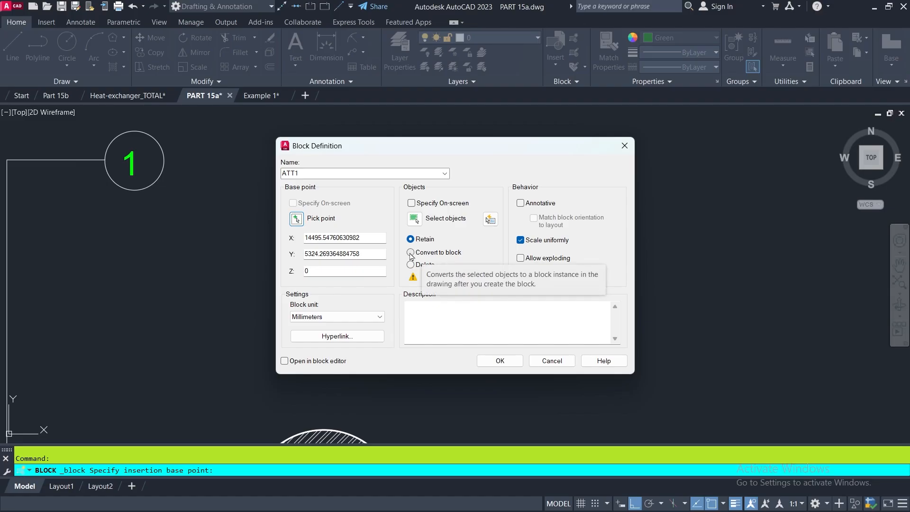
{"action": "left_click", "coordinate": [410, 252]}
{"action": "left_click", "coordinate": [521, 257]}
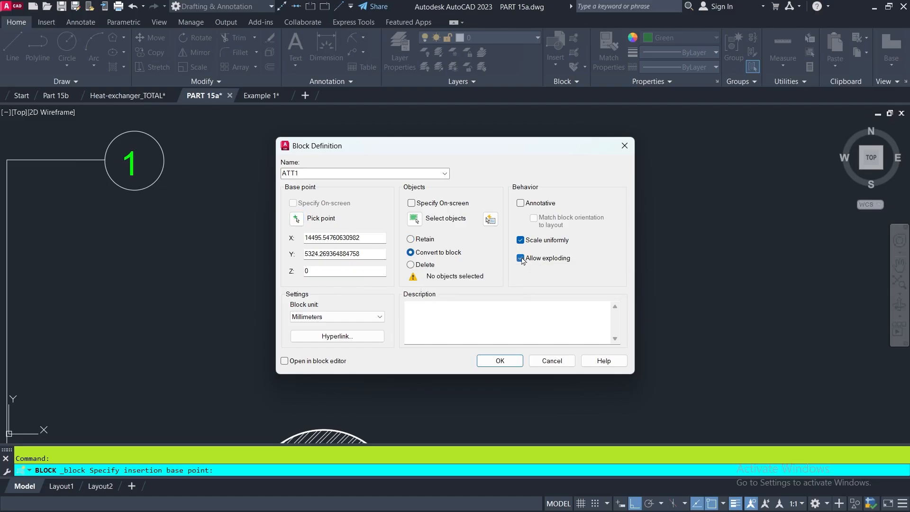
Use the hexagon and X attribute as the ATT1 block's objects and create the block with attribute value 1
{"action": "left_click", "coordinate": [416, 218]}
{"action": "left_click", "coordinate": [586, 159]}
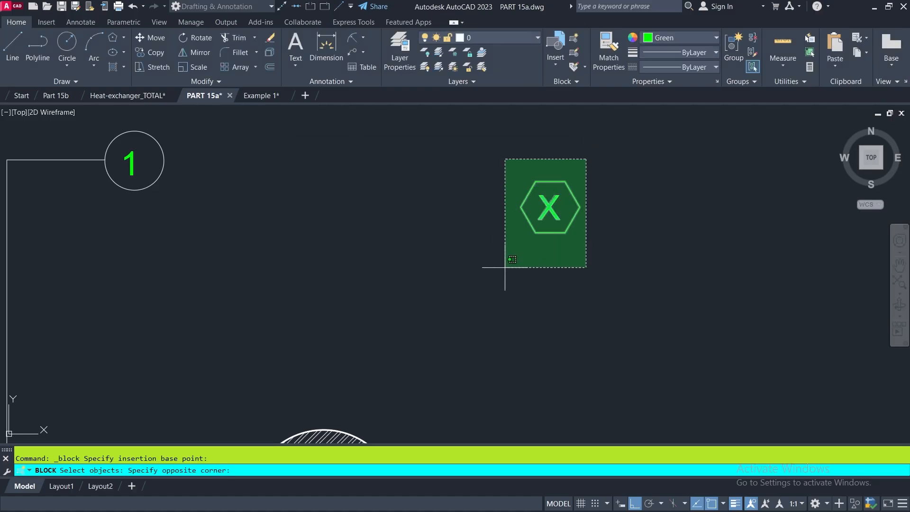
{"action": "left_click", "coordinate": [496, 268]}
{"action": "key", "text": "Return"}
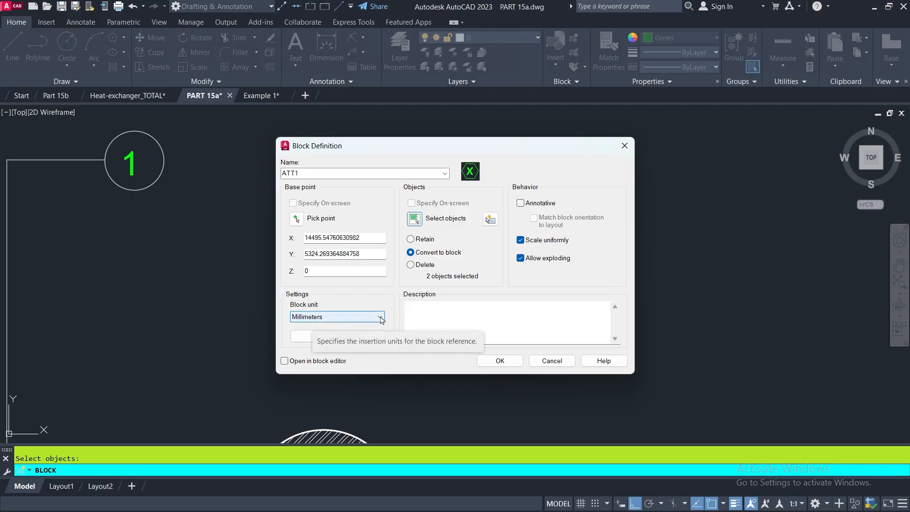
{"action": "left_click", "coordinate": [499, 360]}
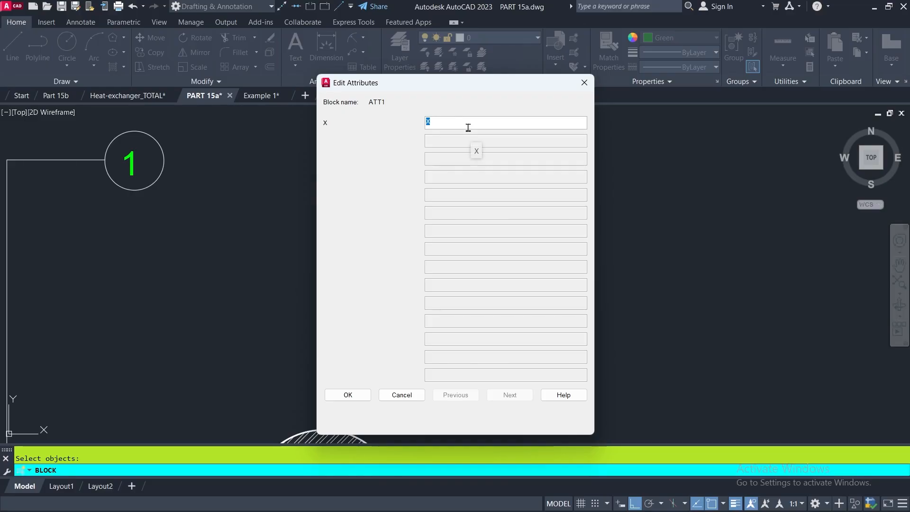
{"action": "type", "text": "1"}
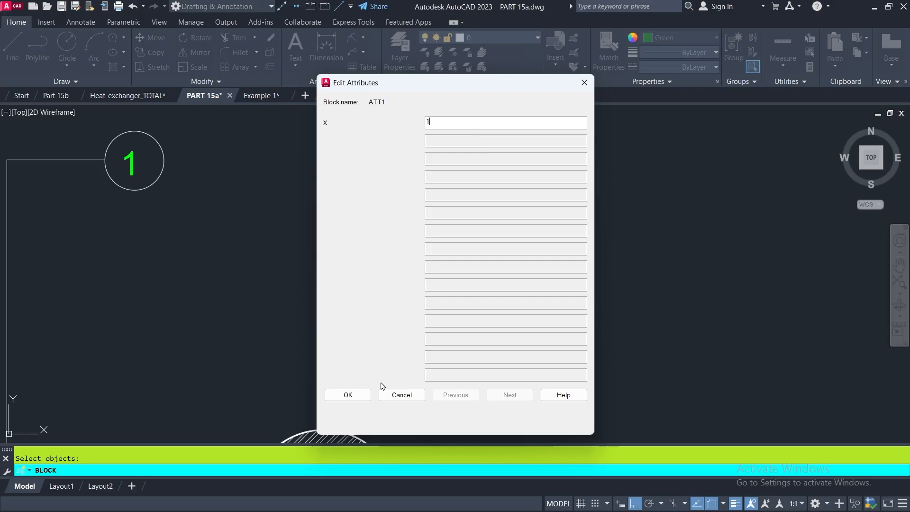
{"action": "left_click", "coordinate": [348, 396]}
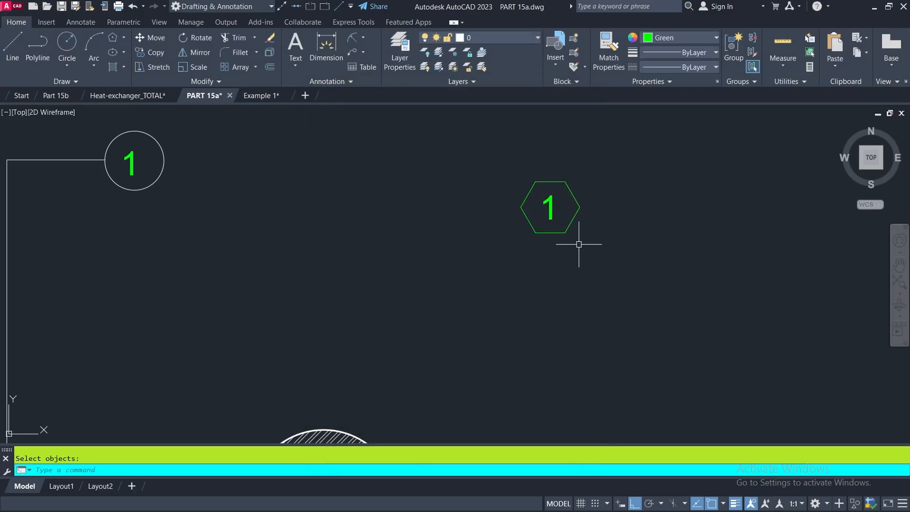
Move the hexagon block horizontally by its base point to just beside the circled label 1, and save the drawing
{"action": "left_click", "coordinate": [572, 192]}
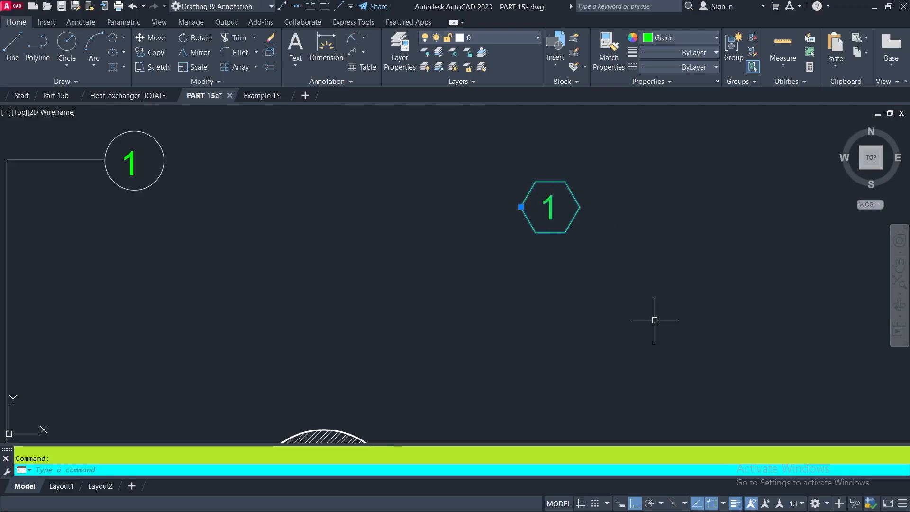
{"action": "left_click", "coordinate": [521, 204]}
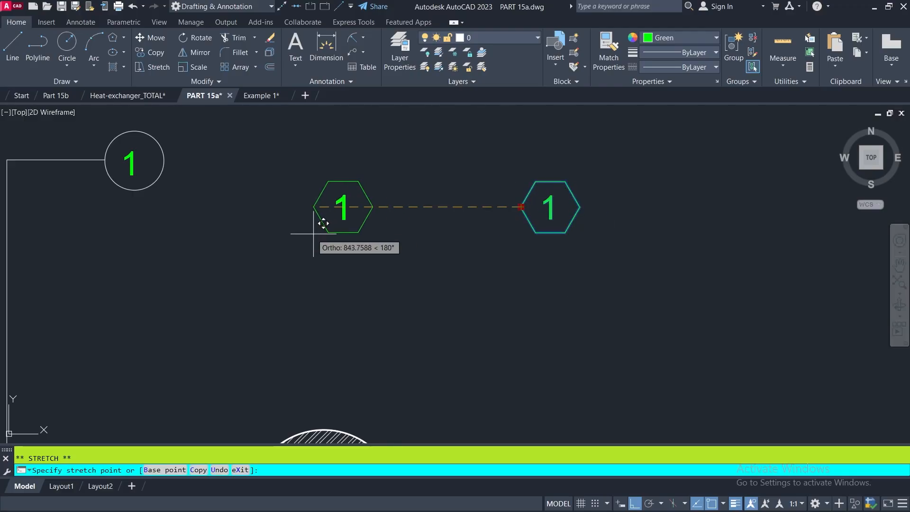
{"action": "left_click", "coordinate": [276, 207]}
{"action": "key", "text": "Escape"}
{"action": "key", "text": "Escape"}
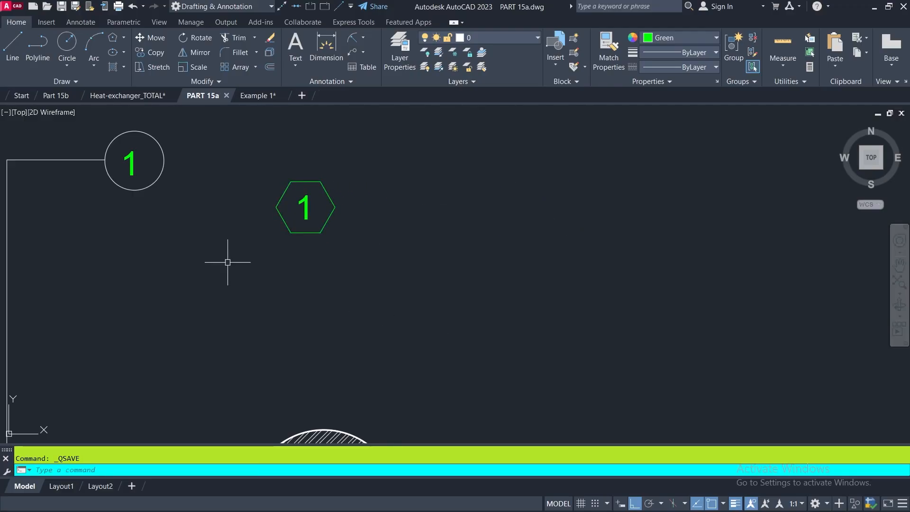
{"action": "key", "text": "ctrl+s"}
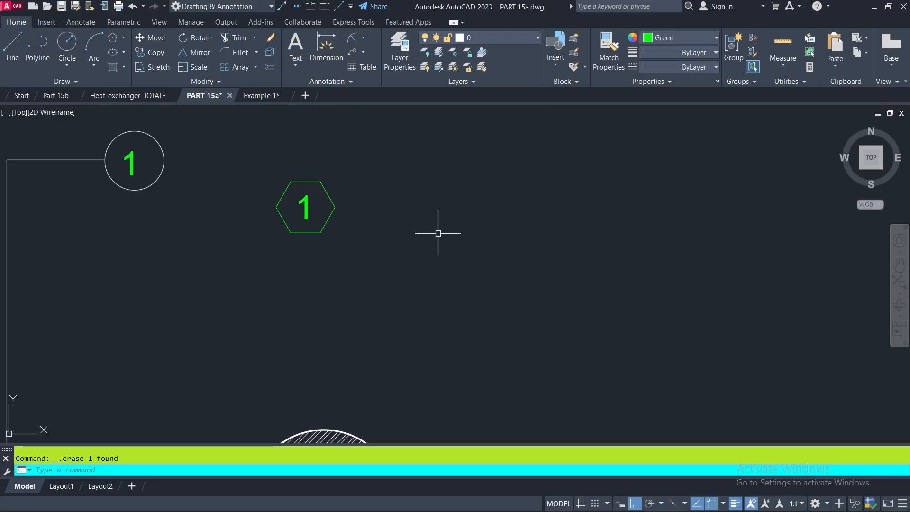
Insert another ATT1 block to the right of the first hexagon with attribute value 2
{"action": "left_click", "coordinate": [556, 65]}
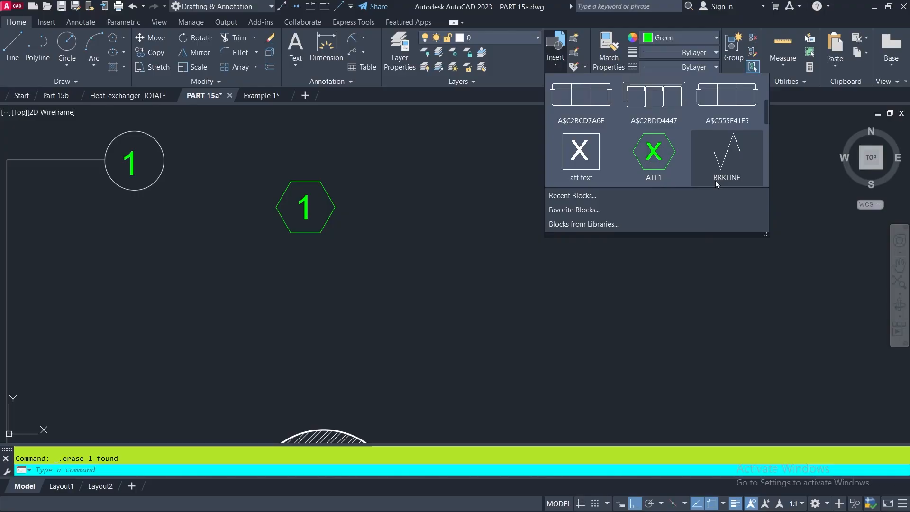
{"action": "left_click", "coordinate": [654, 154]}
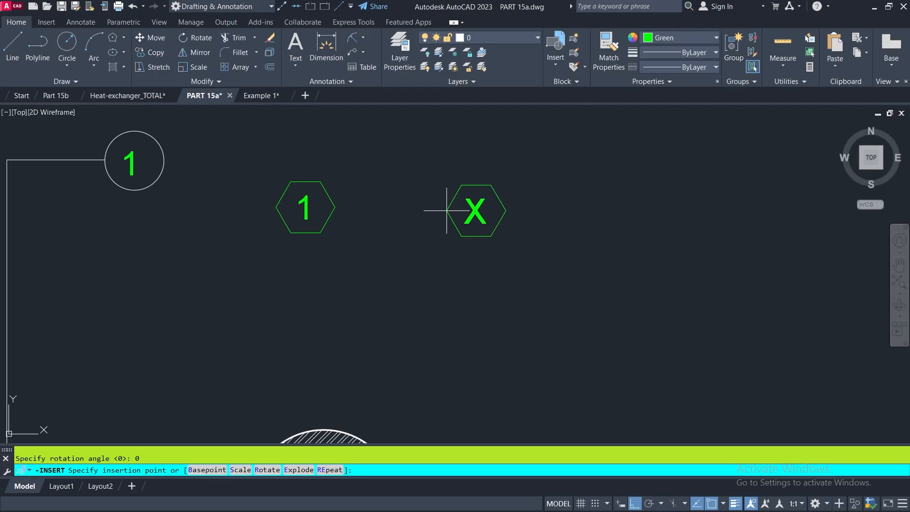
{"action": "left_click", "coordinate": [445, 213]}
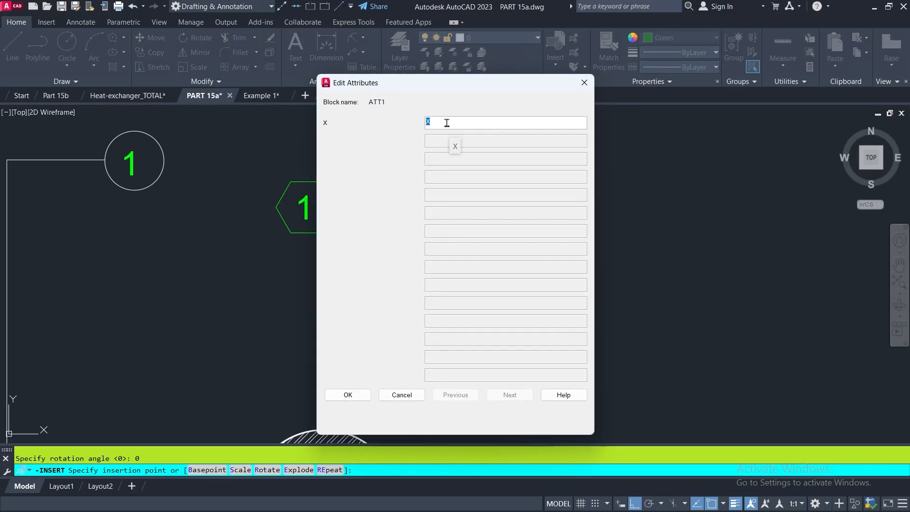
{"action": "type", "text": "2"}
{"action": "left_click", "coordinate": [349, 394]}
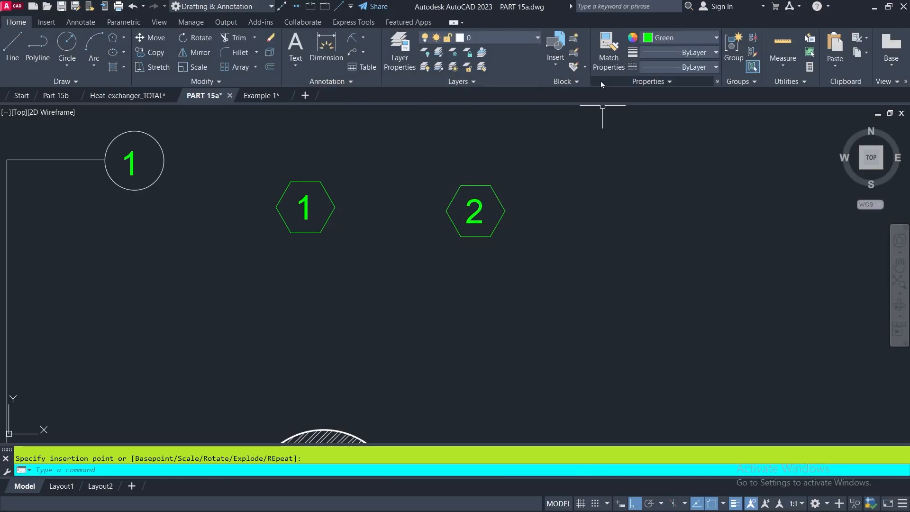
Insert a third ATT1 block to the right of hexagon 2 with attribute value 3
{"action": "left_click", "coordinate": [556, 66]}
{"action": "left_click", "coordinate": [653, 152]}
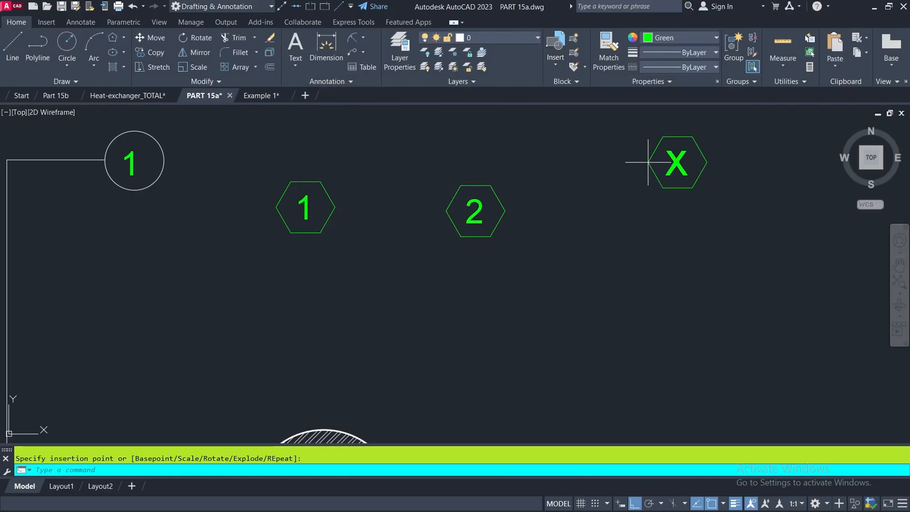
{"action": "left_click", "coordinate": [580, 209]}
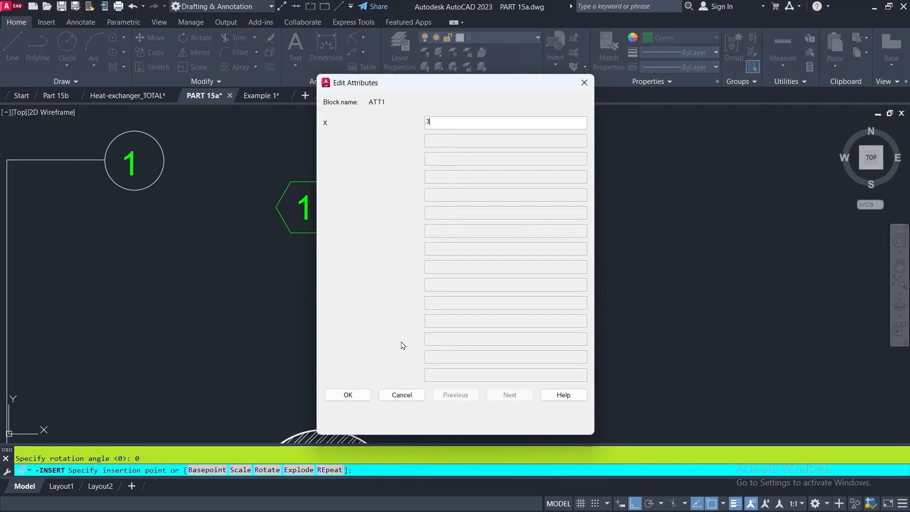
{"action": "left_click", "coordinate": [351, 394]}
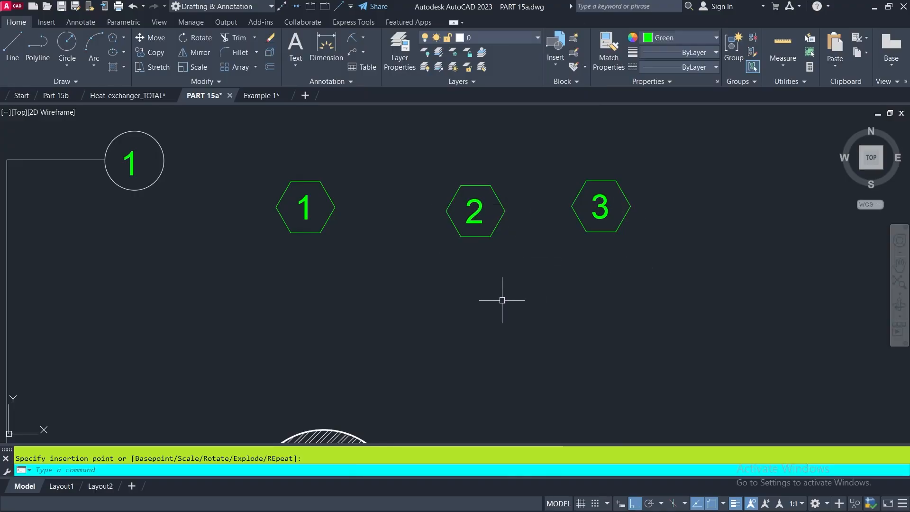
Change the third hexagon block's attribute value to 4
{"action": "double_click", "coordinate": [606, 207]}
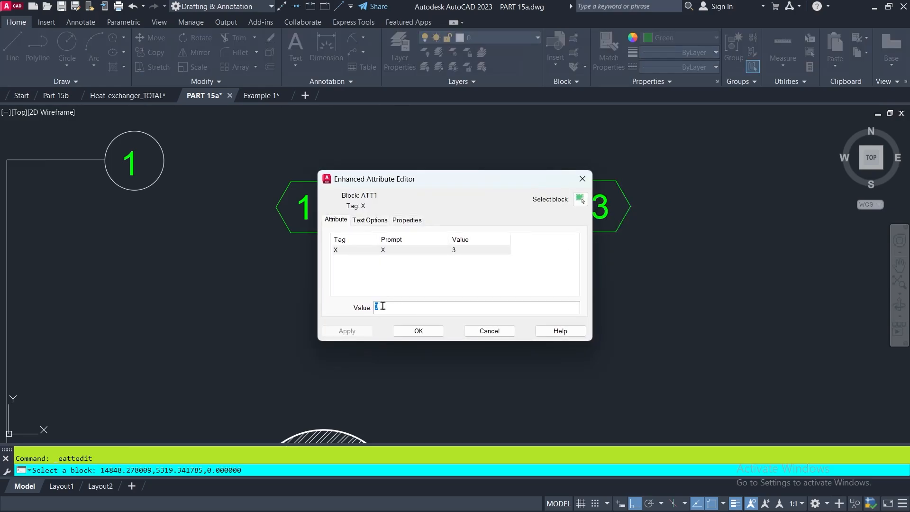
{"action": "type", "text": "4"}
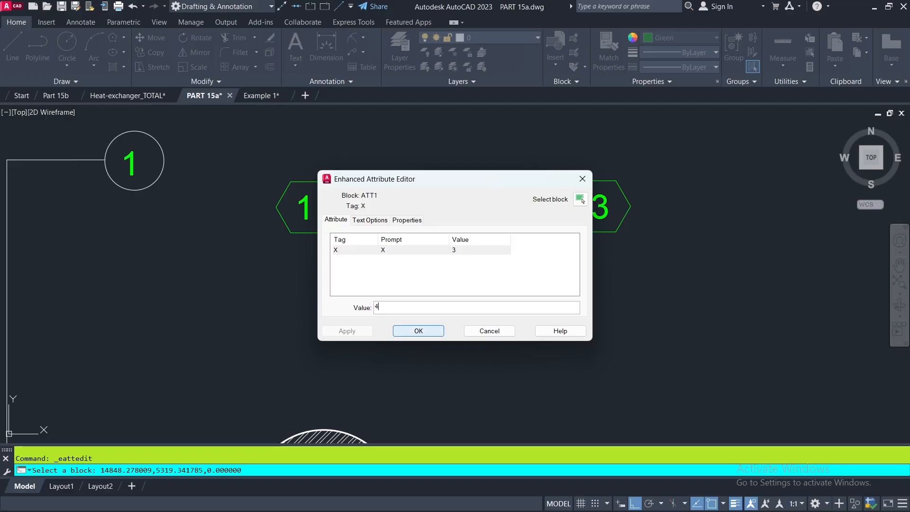
{"action": "left_click", "coordinate": [432, 331]}
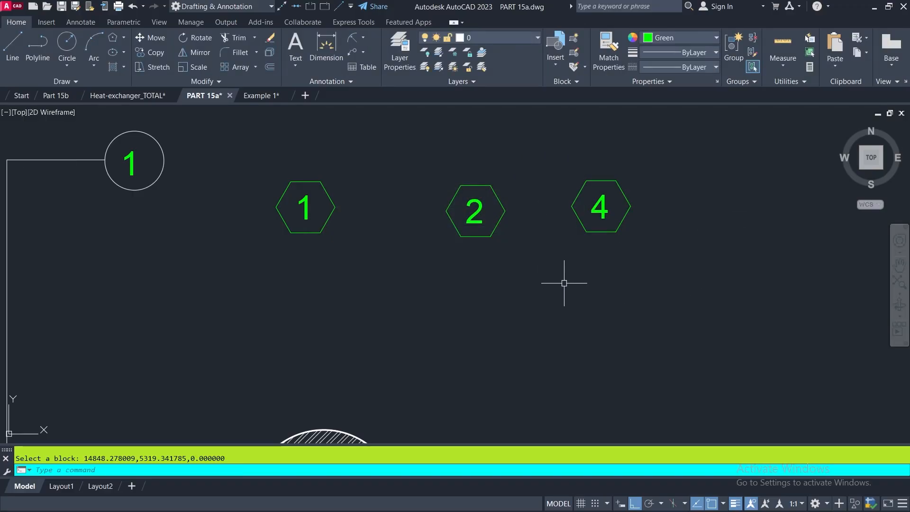
Set the X attribute of all three hexagon blocks to W in one edit of their shared properties
{"action": "left_click", "coordinate": [678, 156]}
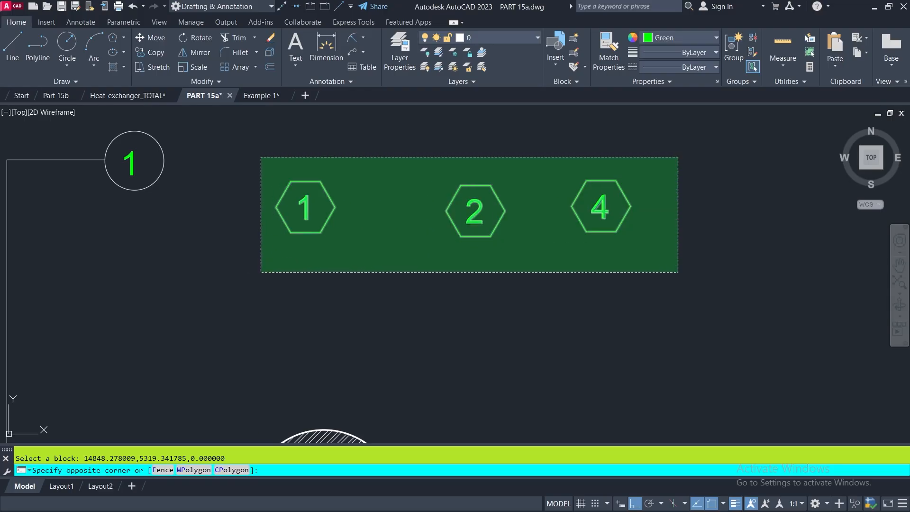
{"action": "left_click", "coordinate": [270, 272]}
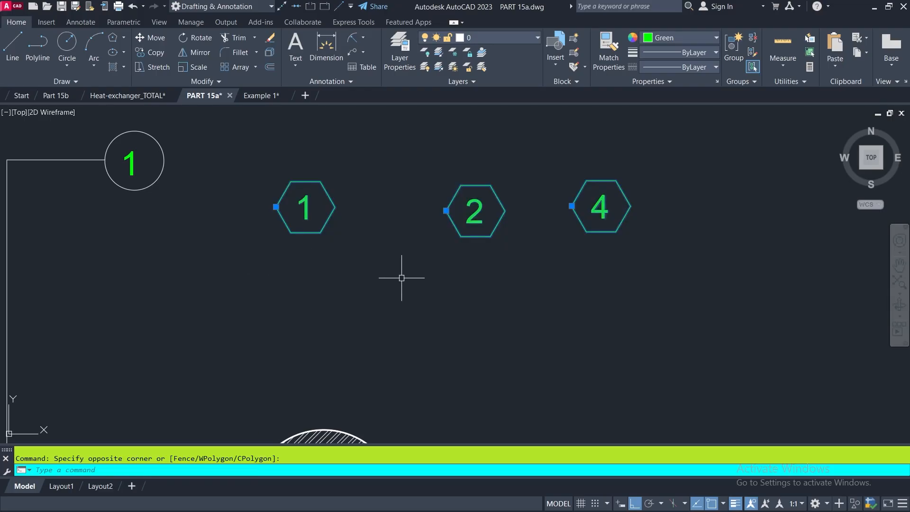
{"action": "right_click", "coordinate": [391, 155]}
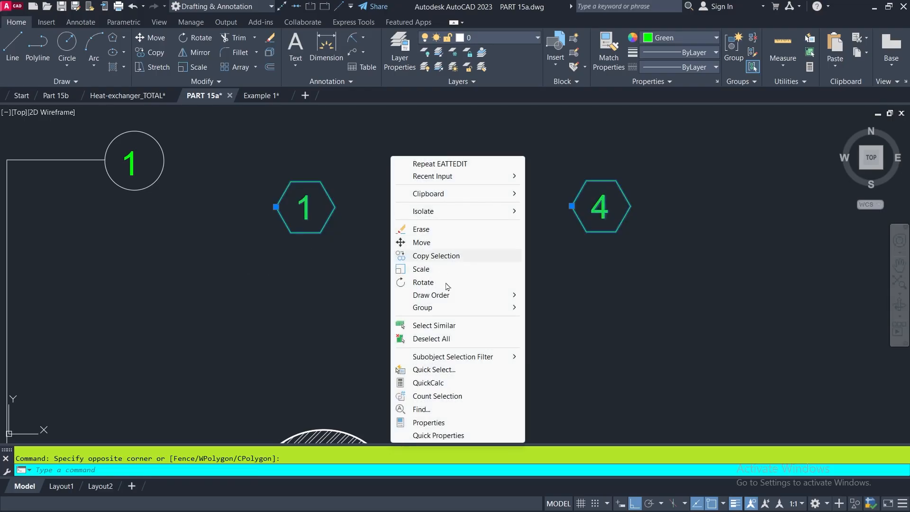
{"action": "left_click", "coordinate": [428, 422]}
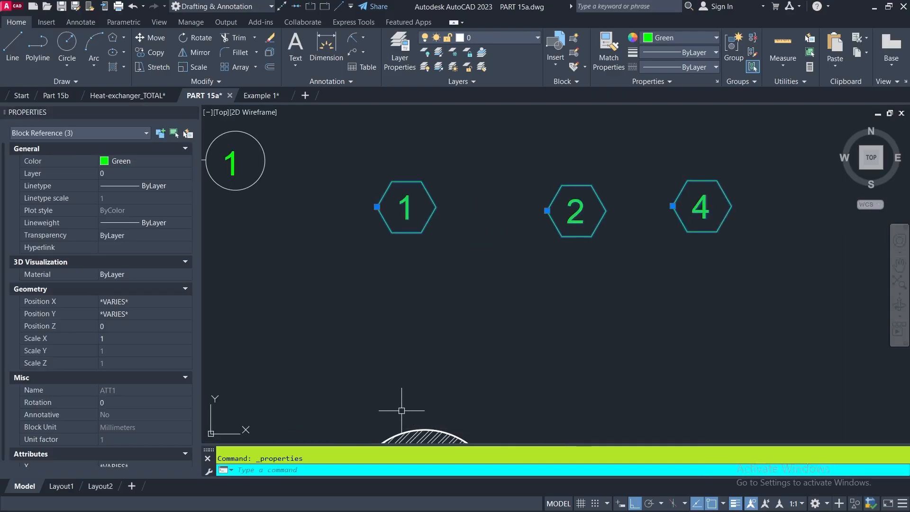
{"action": "scroll", "coordinate": [75, 426], "scroll_direction": "down", "scroll_amount": 1}
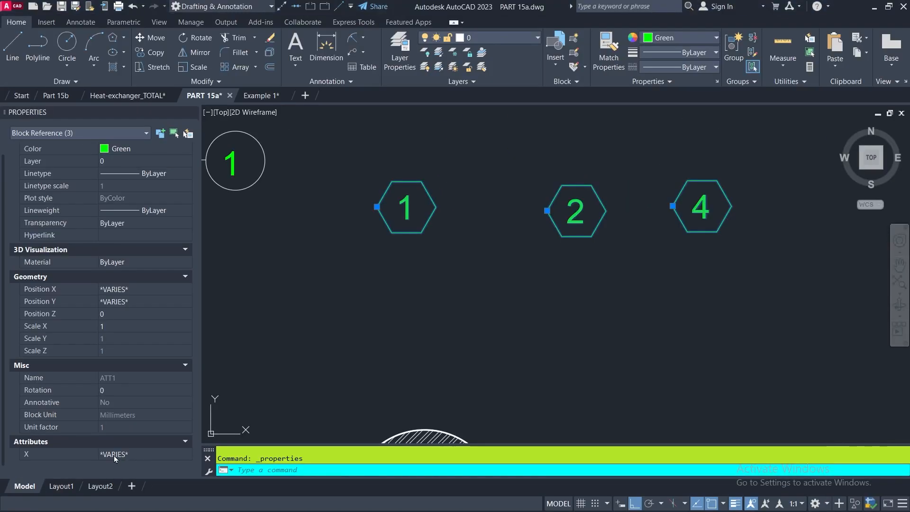
{"action": "left_click", "coordinate": [138, 454]}
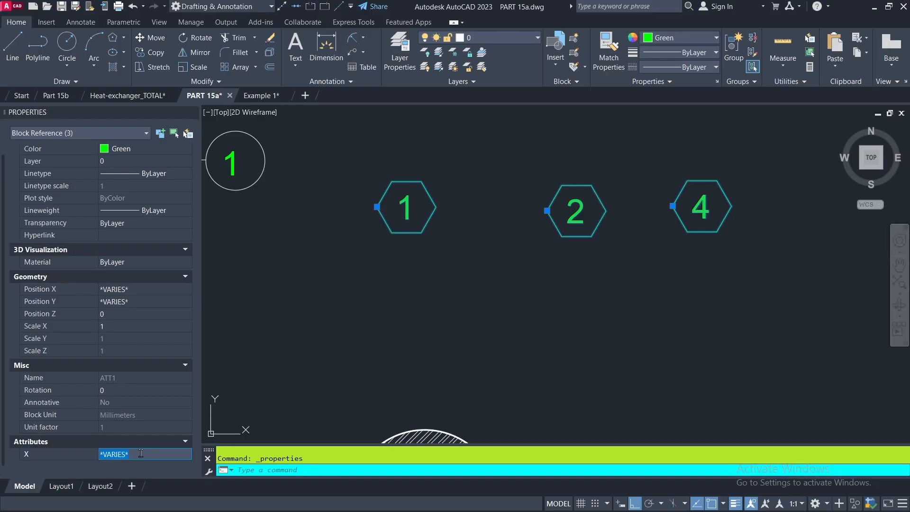
{"action": "type", "text": "W"}
{"action": "key", "text": "Return"}
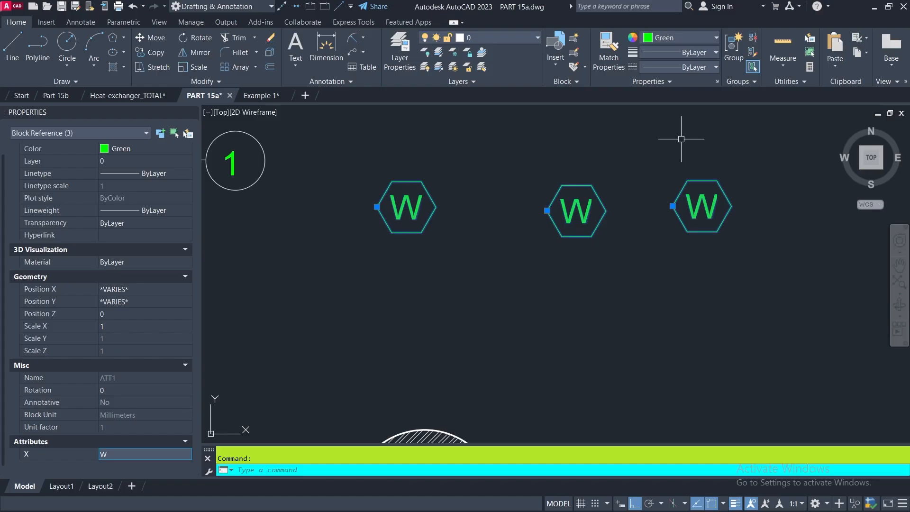
{"action": "left_click", "coordinate": [191, 112]}
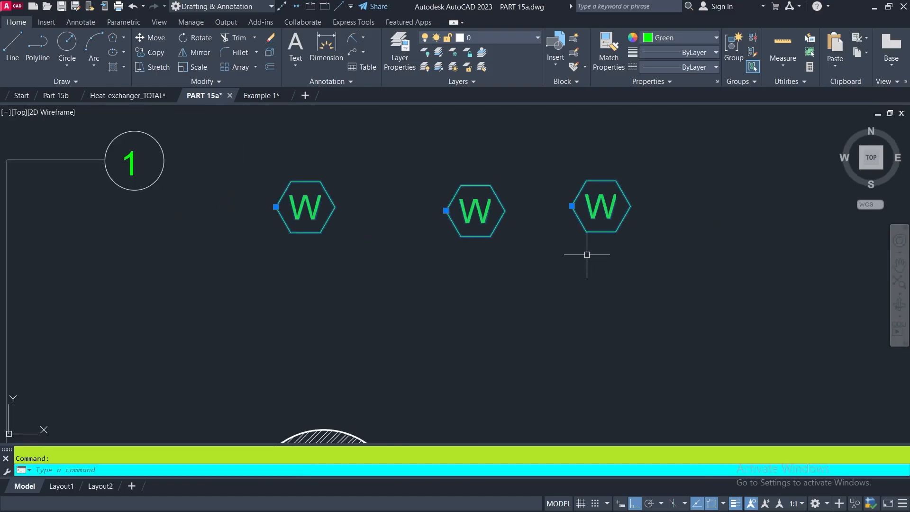
{"action": "key", "text": "Escape"}
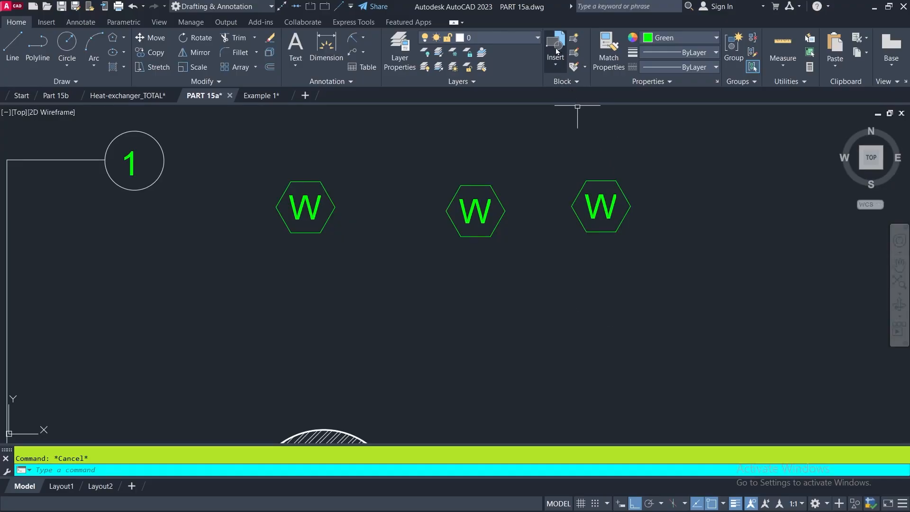
Insert another ATT1 block below the row of hexagons with attribute value 5
{"action": "left_click", "coordinate": [557, 65]}
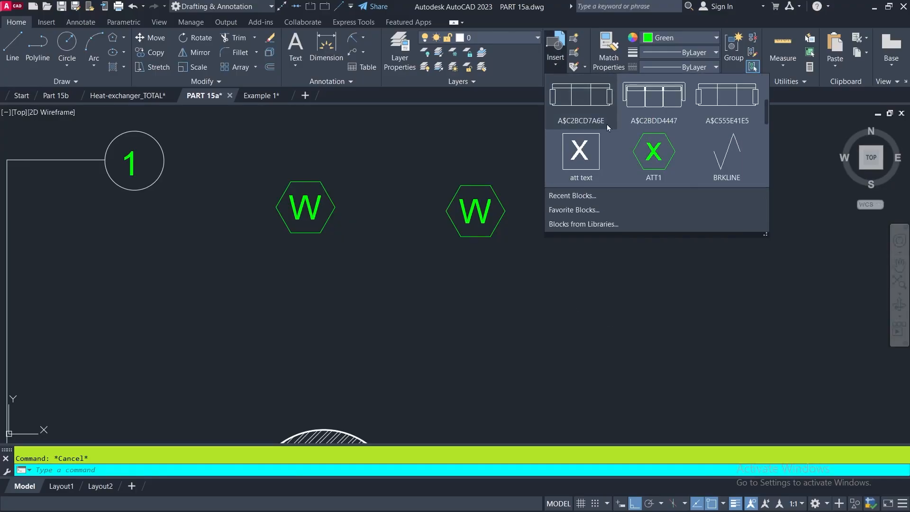
{"action": "left_click", "coordinate": [651, 150]}
{"action": "left_click", "coordinate": [348, 310]}
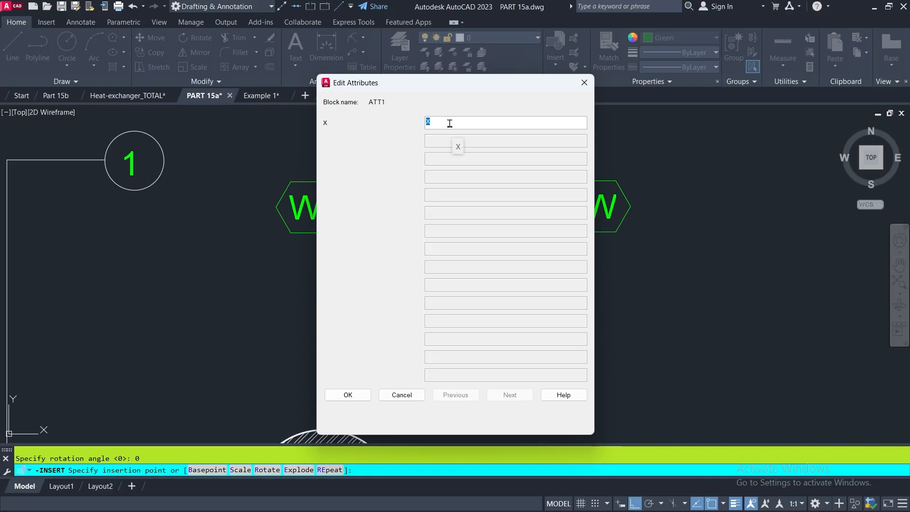
{"action": "type", "text": "5"}
{"action": "left_click", "coordinate": [348, 394]}
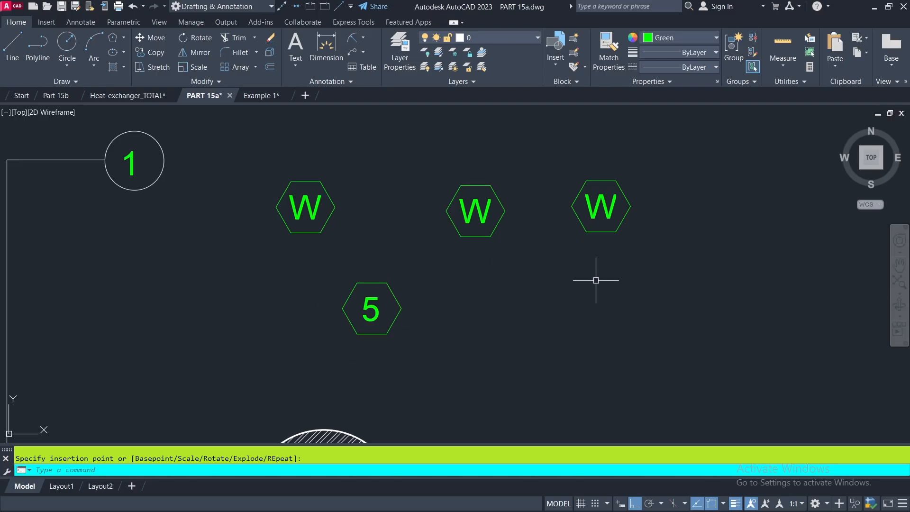
Open the ATT1 block definition for editing in the Block Editor
{"action": "left_click", "coordinate": [573, 56]}
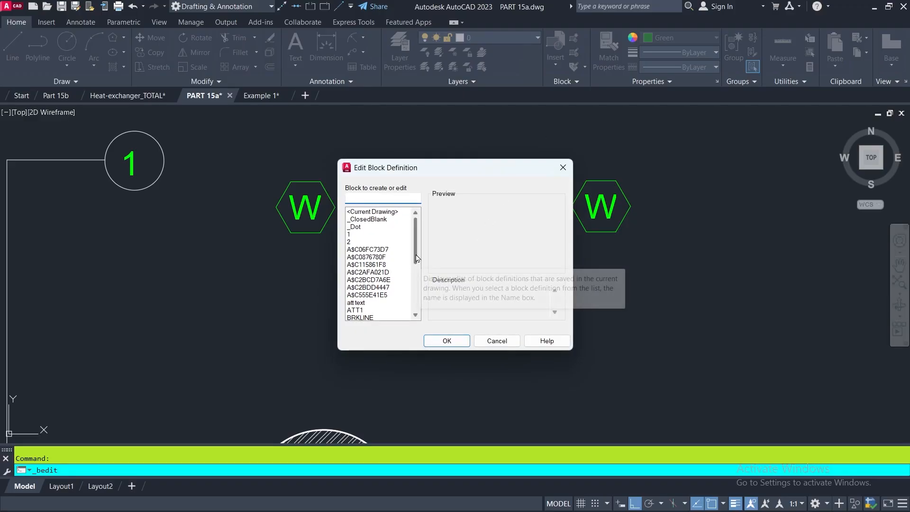
{"action": "left_click_drag", "start_coordinate": [416, 259], "coordinate": [418, 278]}
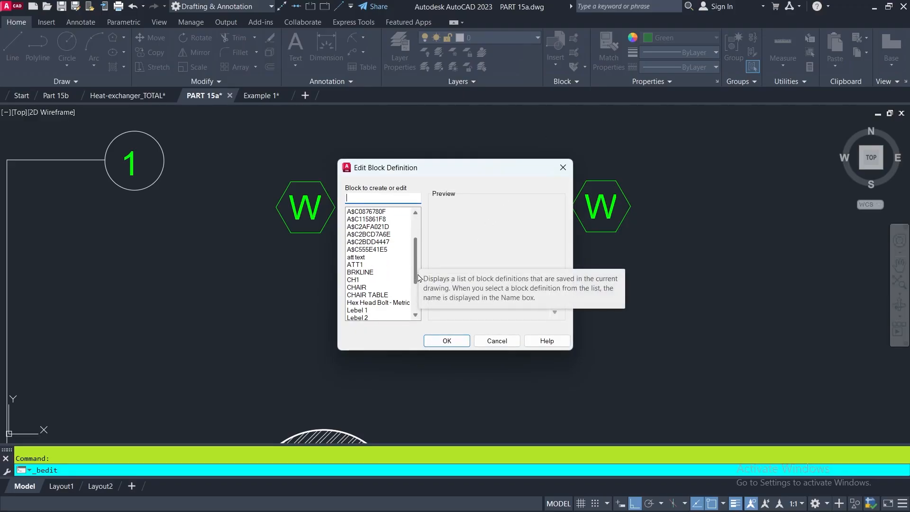
{"action": "left_click", "coordinate": [357, 265]}
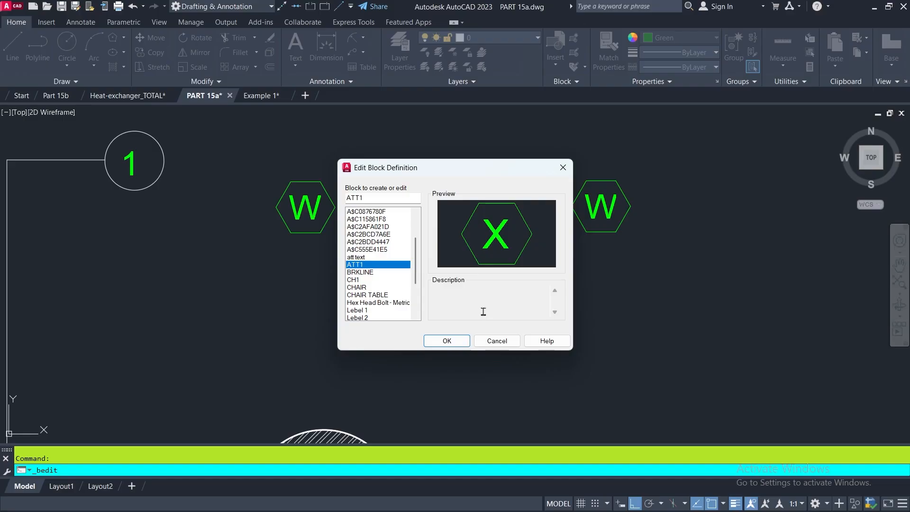
{"action": "left_click", "coordinate": [447, 341]}
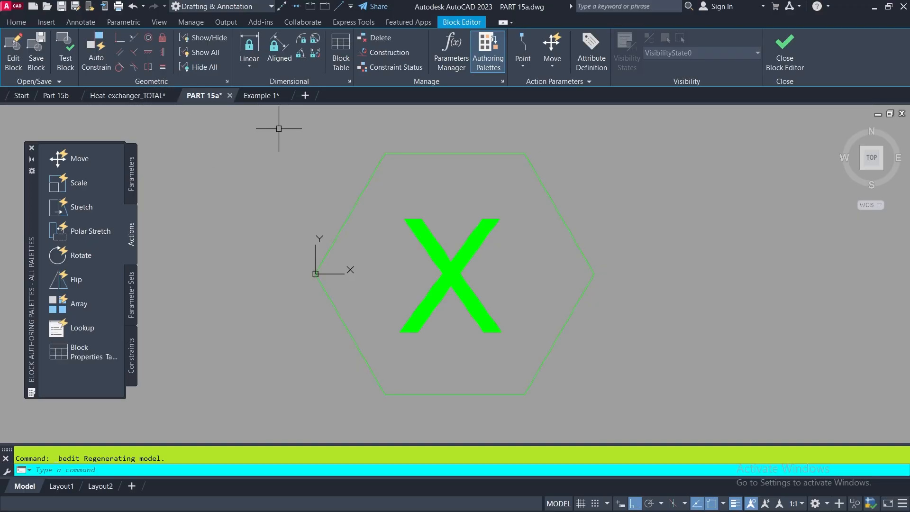
Replace the hexagon around the X attribute with a rectangle drawn to enclose the same area
{"action": "left_click", "coordinate": [16, 22]}
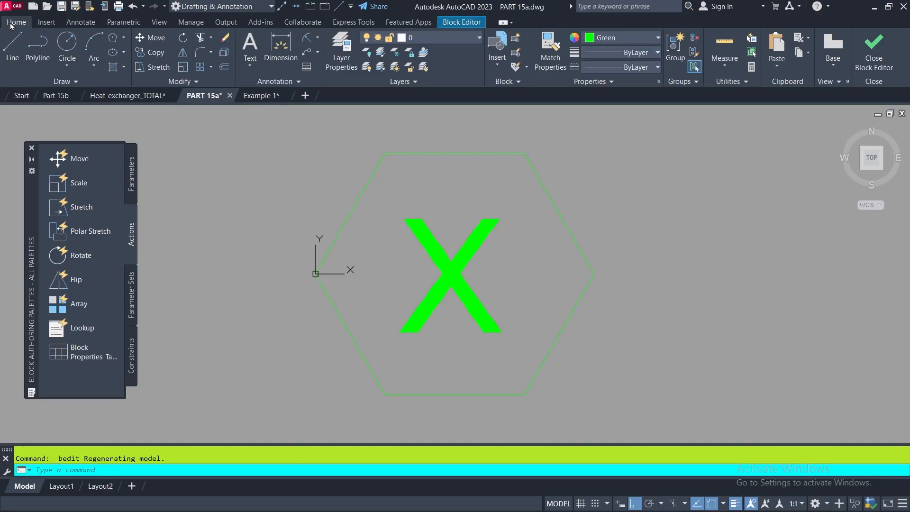
{"action": "left_click", "coordinate": [124, 41]}
{"action": "left_click", "coordinate": [134, 71]}
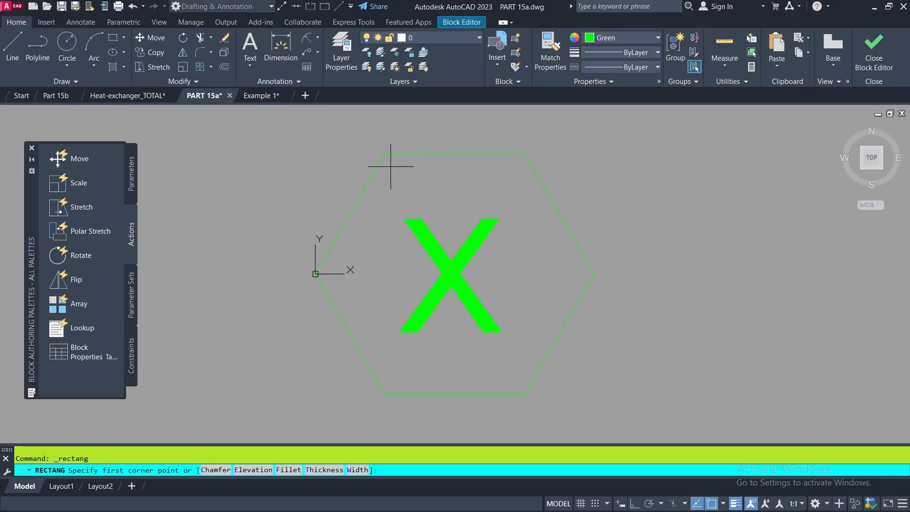
{"action": "left_click", "coordinate": [317, 152]}
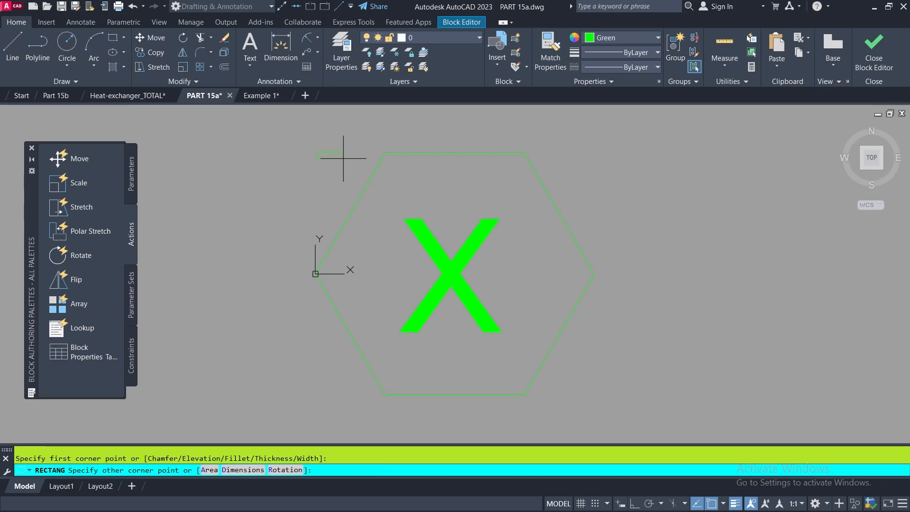
{"action": "left_click", "coordinate": [596, 404]}
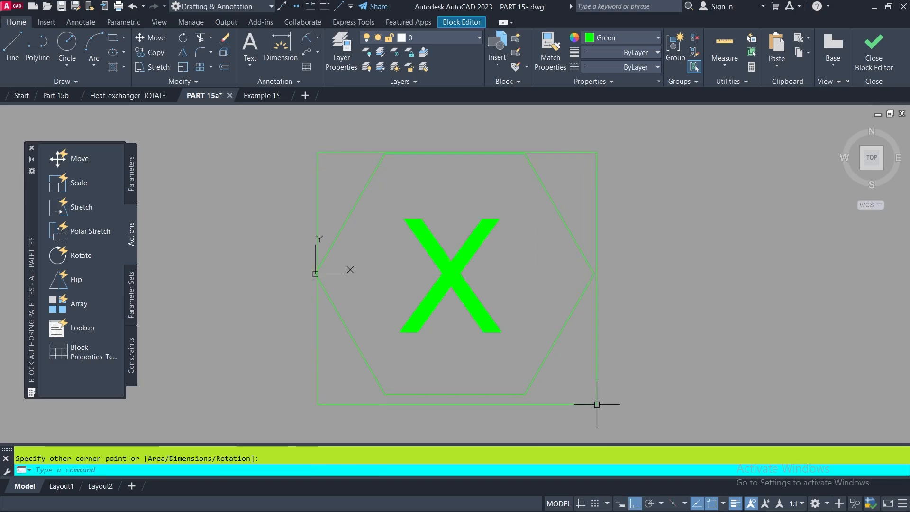
{"action": "left_click", "coordinate": [566, 326]}
{"action": "key", "text": "Delete"}
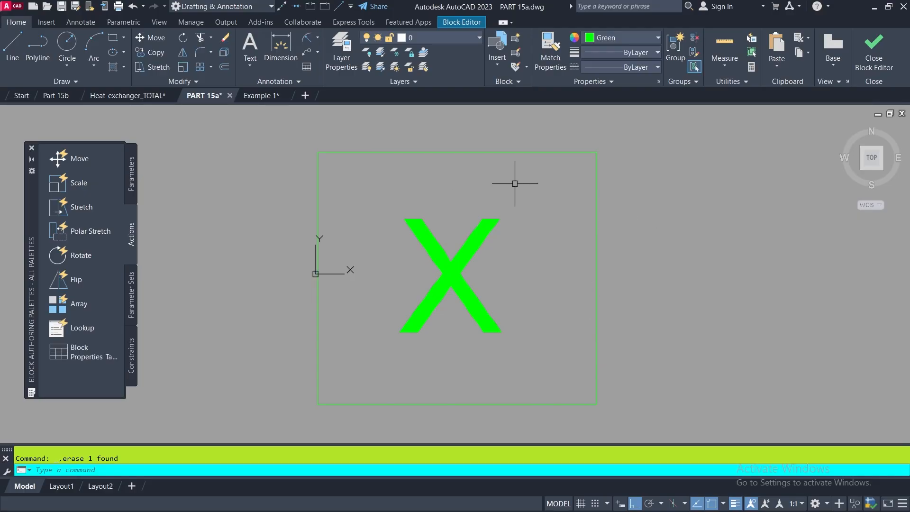
Offset the rectangle slightly inward to form a double border, and close the Block Editor saving the changes to ATT1
{"action": "left_click", "coordinate": [224, 67]}
{"action": "left_click", "coordinate": [242, 145]}
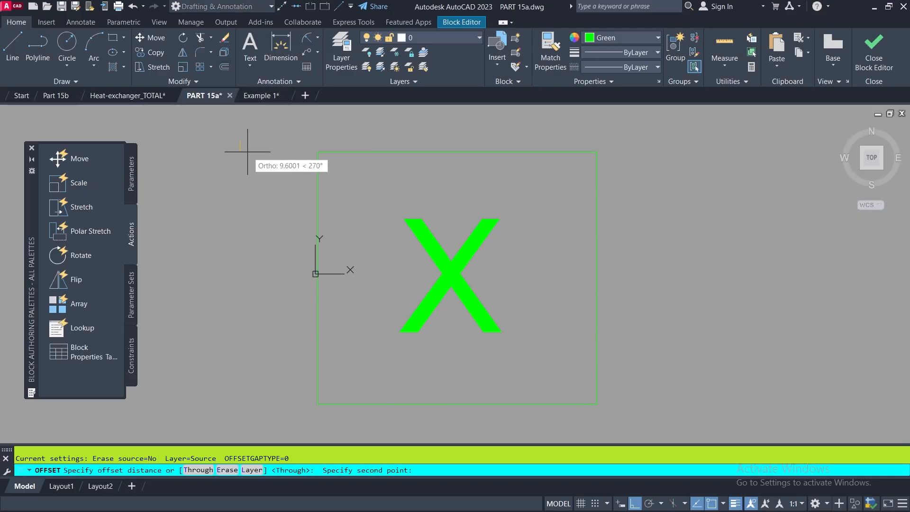
{"action": "left_click", "coordinate": [246, 151]}
{"action": "left_click", "coordinate": [353, 154]}
{"action": "left_click", "coordinate": [355, 182]}
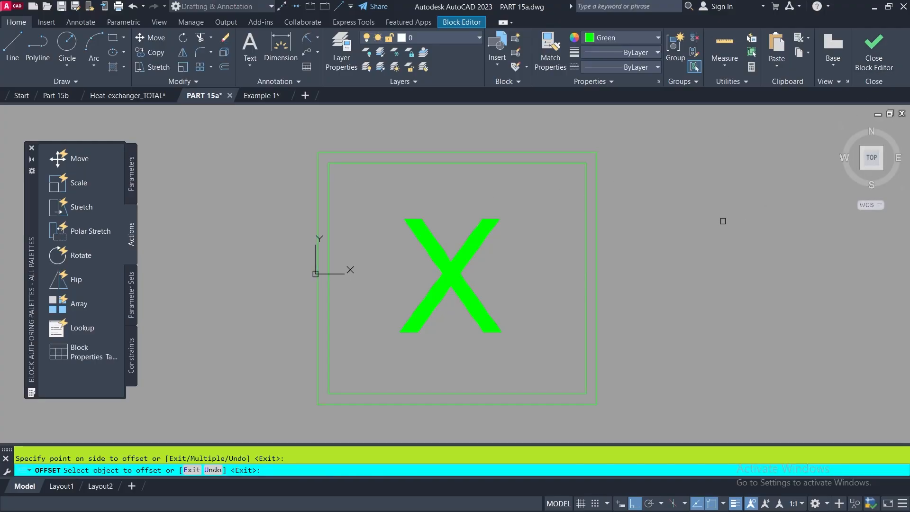
{"action": "right_click", "coordinate": [719, 220]}
{"action": "left_click", "coordinate": [748, 228]}
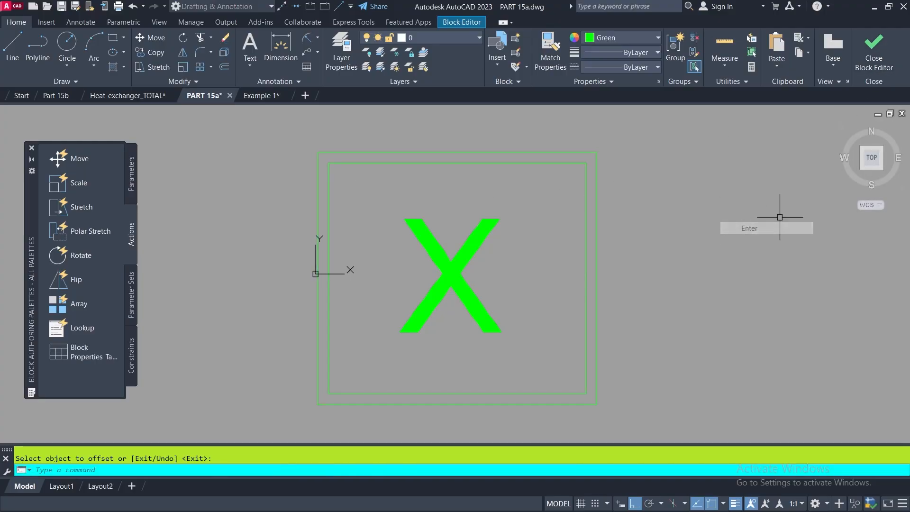
{"action": "left_click", "coordinate": [872, 50]}
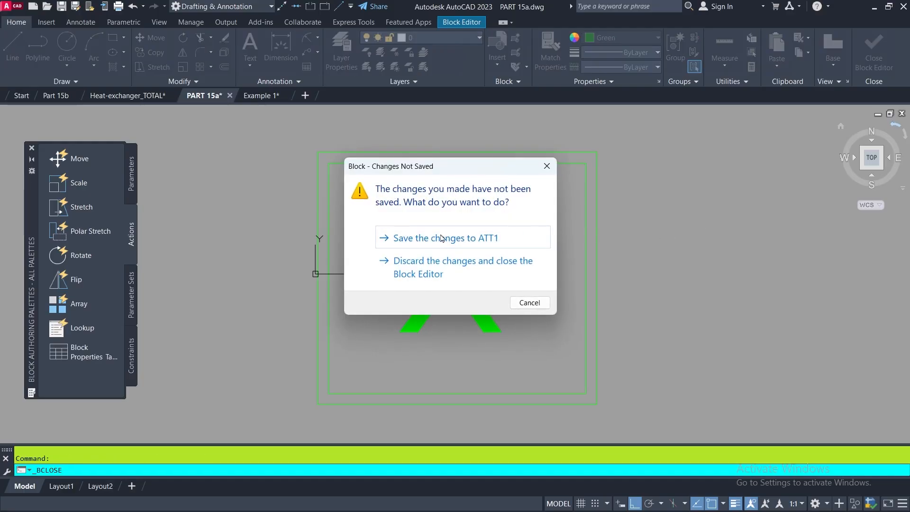
{"action": "left_click", "coordinate": [421, 239]}
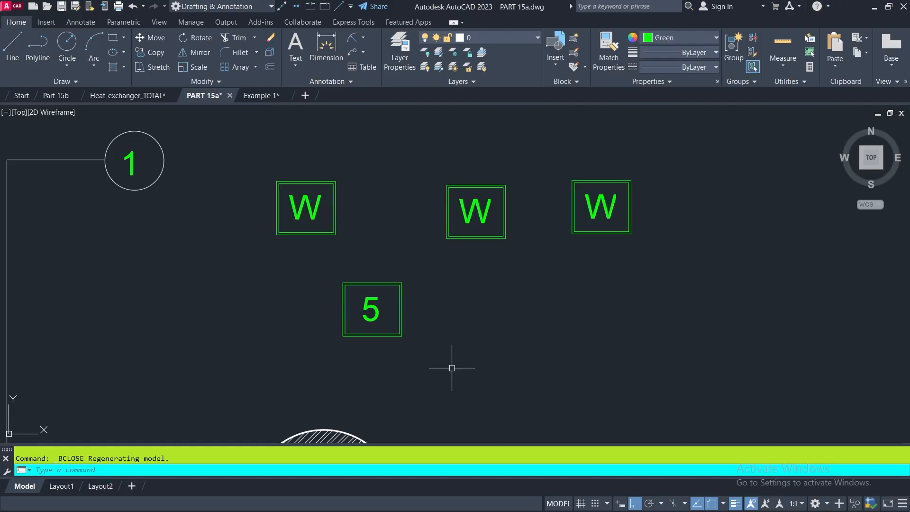
Examine the TODAY'S TOPIC list in the drawing and return to the area with the attribute blocks
{"action": "scroll", "coordinate": [451, 367], "scroll_direction": "down", "scroll_amount": 5}
{"action": "scroll", "coordinate": [332, 295], "scroll_direction": "down", "scroll_amount": 2}
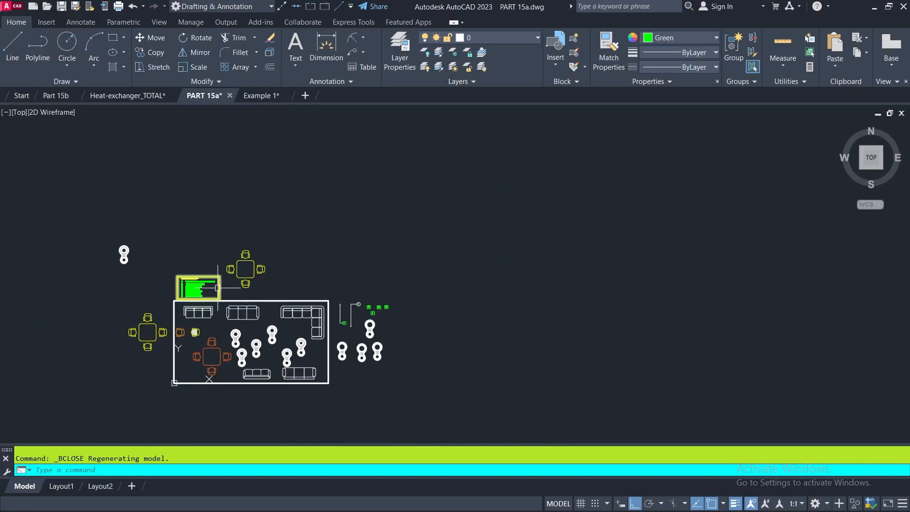
{"action": "scroll", "coordinate": [204, 293], "scroll_direction": "up", "scroll_amount": 8}
{"action": "middle_click_drag", "start_coordinate": [83, 285], "coordinate": [154, 264]}
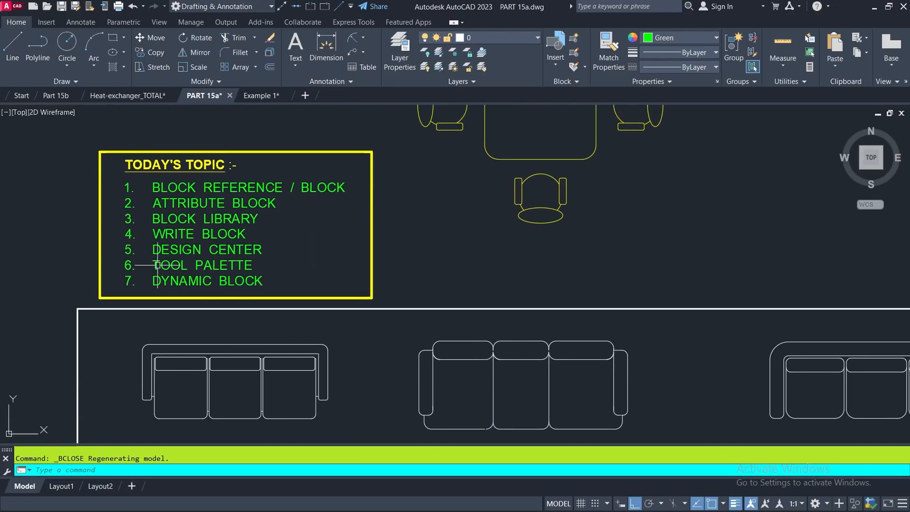
{"action": "scroll", "coordinate": [152, 264], "scroll_direction": "up", "scroll_amount": 4}
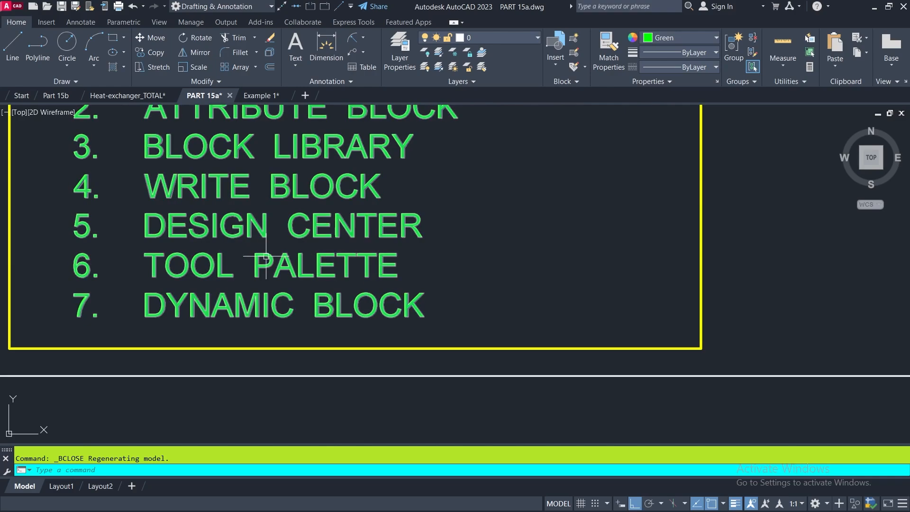
{"action": "scroll", "coordinate": [266, 256], "scroll_direction": "down", "scroll_amount": 4}
{"action": "mouse_move", "coordinate": [724, 374]}
{"action": "middle_mouse_down"}
{"action": "mouse_move", "coordinate": [416, 240]}
{"action": "mouse_move", "coordinate": [250, 212]}
{"action": "middle_mouse_up"}
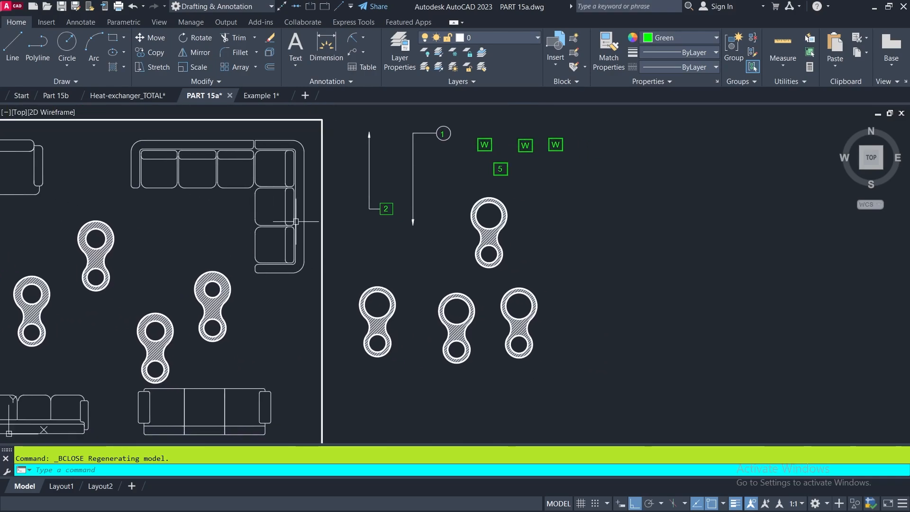
{"action": "middle_click_drag", "start_coordinate": [630, 254], "coordinate": [557, 244]}
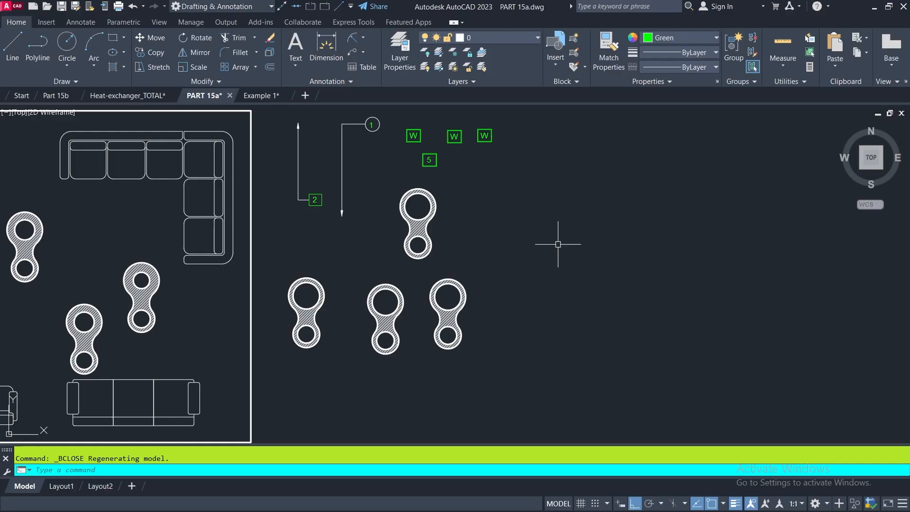
Display the tool palettes and look through the Draw, Leaders, command and Tables tool sets
{"action": "key", "text": "ctrl+3"}
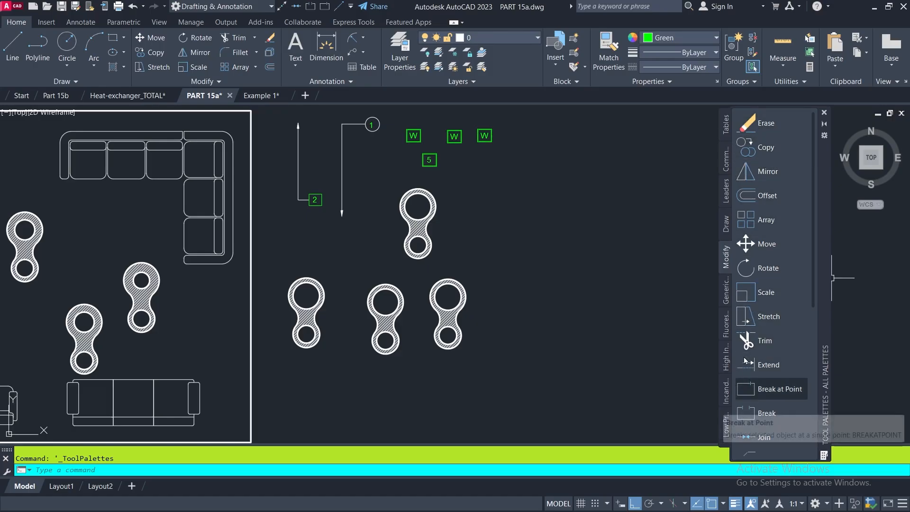
{"action": "left_click", "coordinate": [725, 220]}
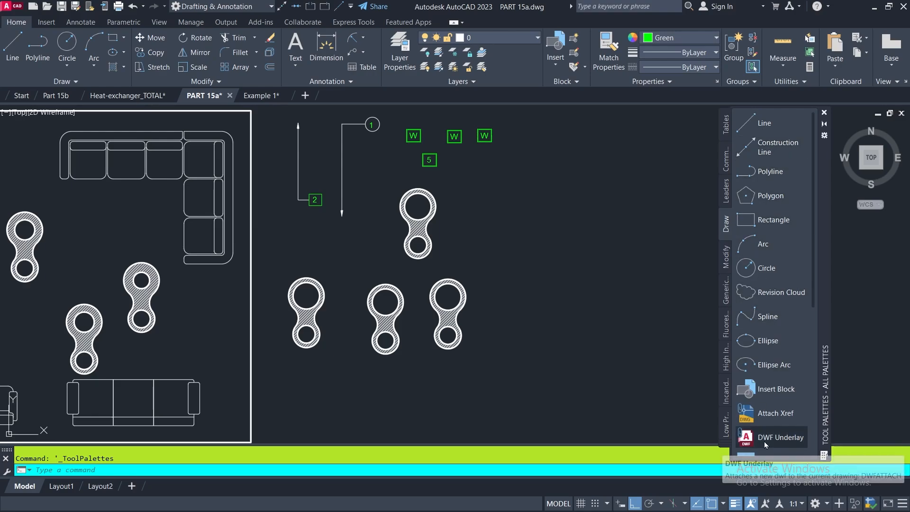
{"action": "left_click", "coordinate": [727, 191]}
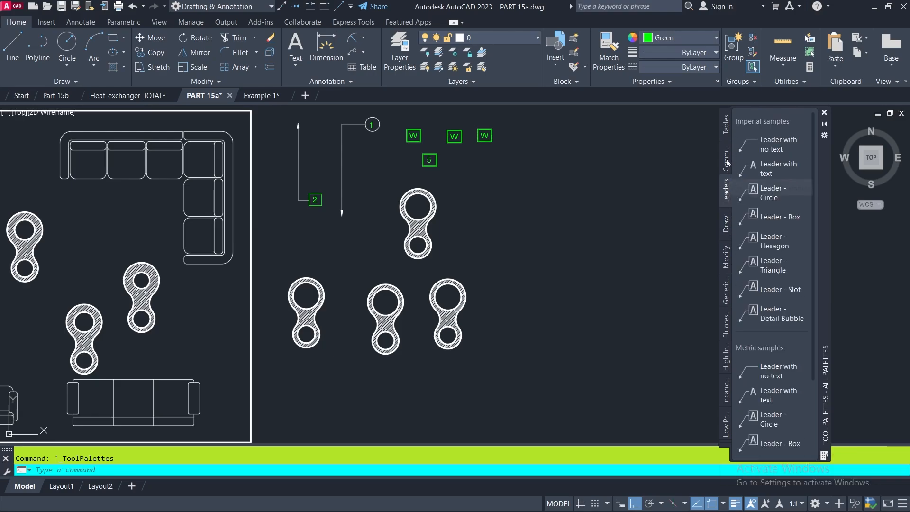
{"action": "left_click", "coordinate": [728, 162]}
{"action": "left_click", "coordinate": [727, 126]}
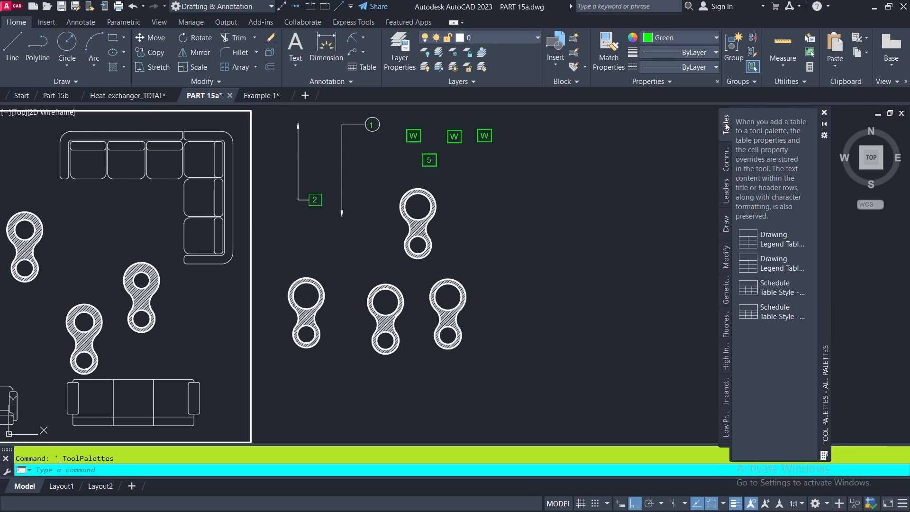
Look through the Generic Lights, Modeling, Constraints, Annotation and Architectural tool sets in the tool palettes
{"action": "left_click", "coordinate": [728, 296]}
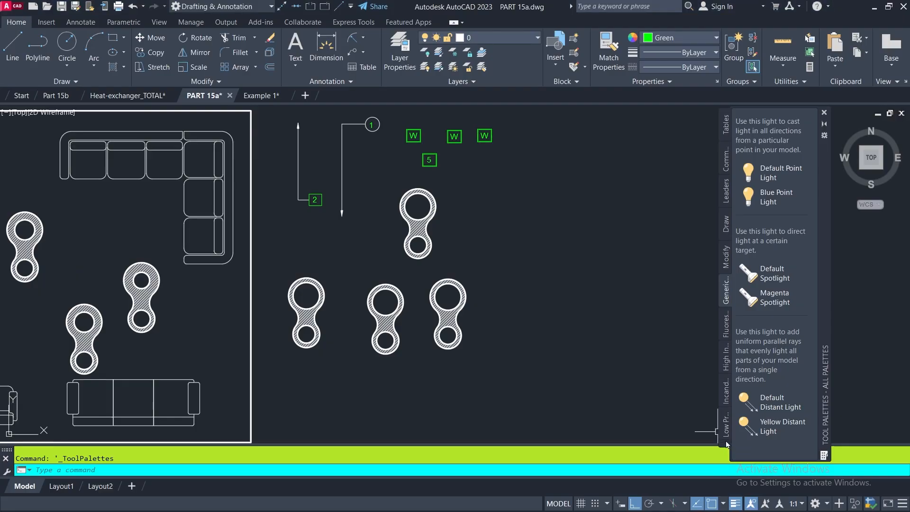
{"action": "left_click", "coordinate": [726, 443]}
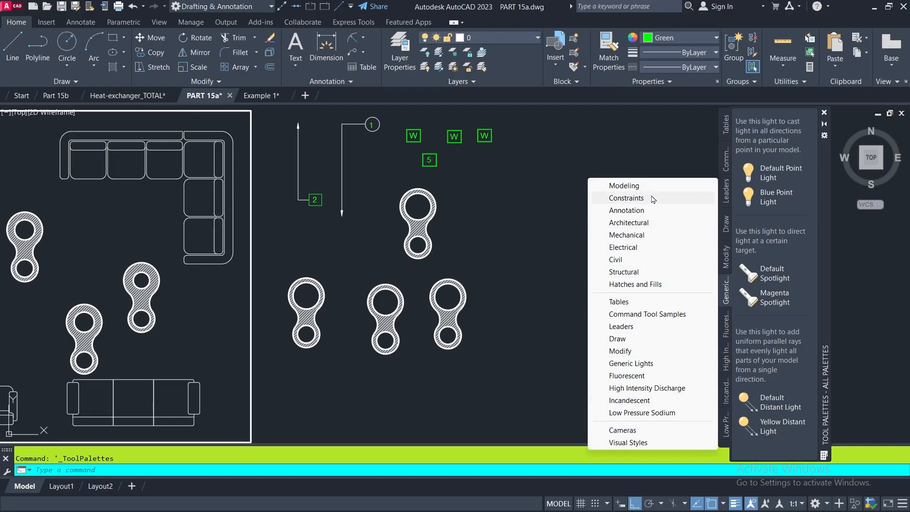
{"action": "left_click", "coordinate": [625, 185]}
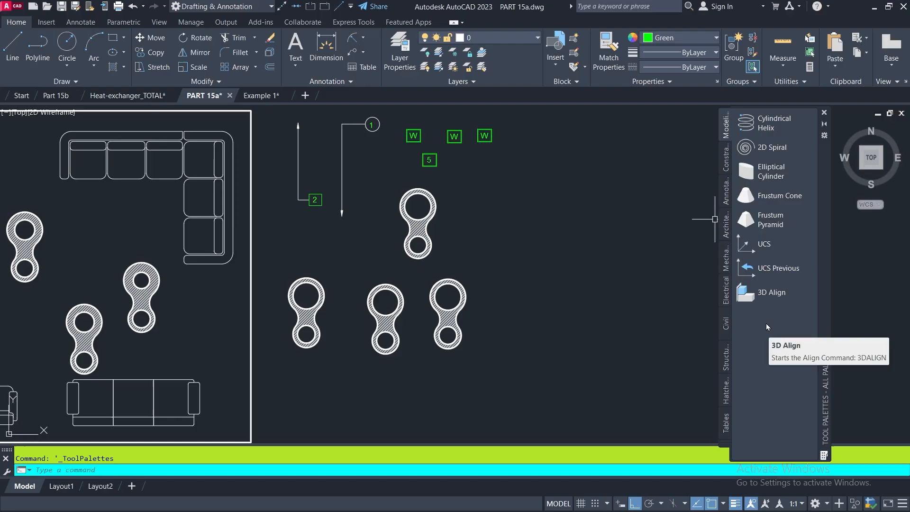
{"action": "left_click", "coordinate": [726, 164]}
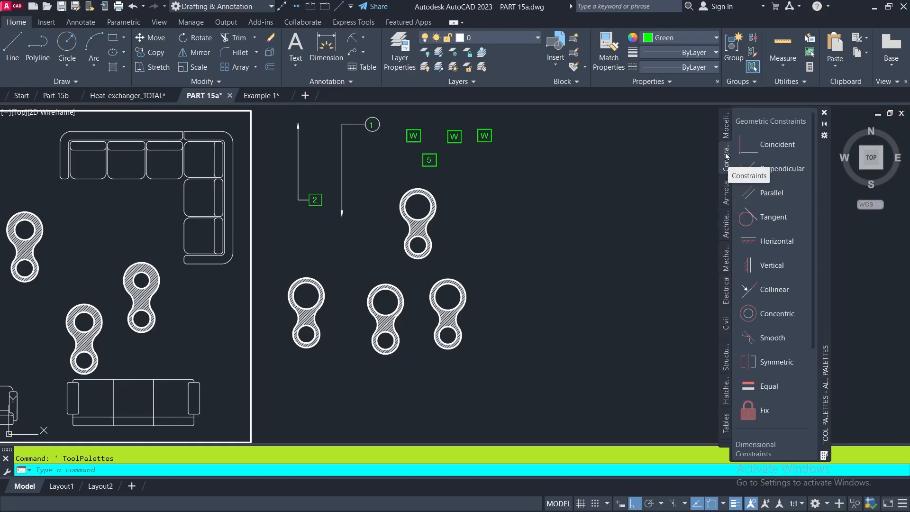
{"action": "left_click", "coordinate": [725, 194]}
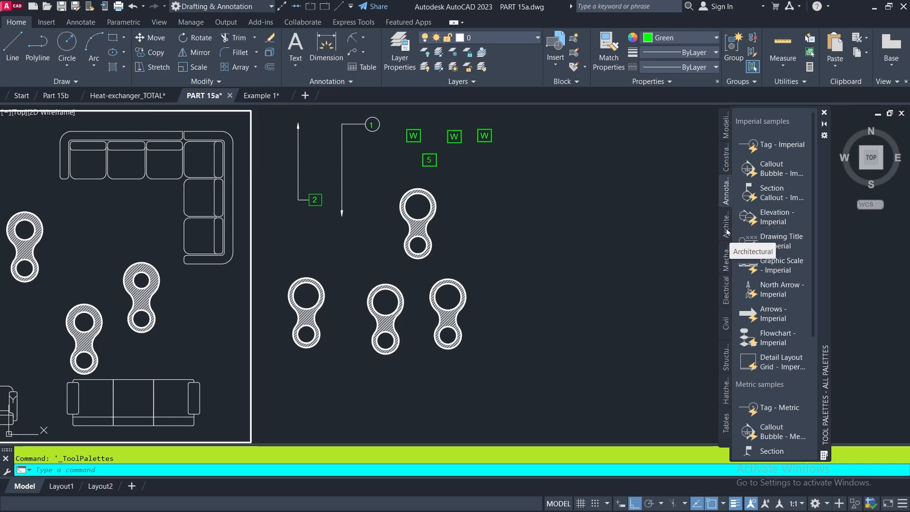
{"action": "left_click", "coordinate": [726, 232]}
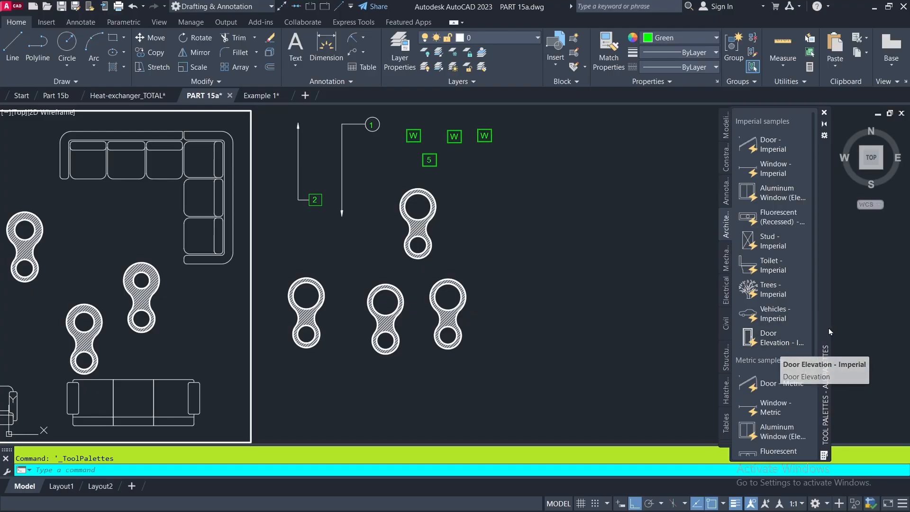
Insert the Trees - Imperial block in the empty area beside the hatched link blocks and set its type to Palm (Elevation)
{"action": "left_click", "coordinate": [753, 287]}
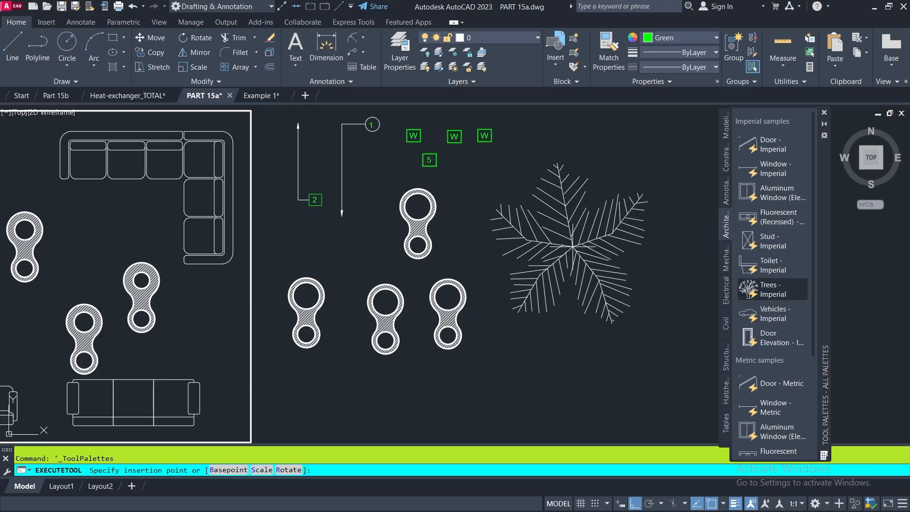
{"action": "left_click", "coordinate": [575, 253]}
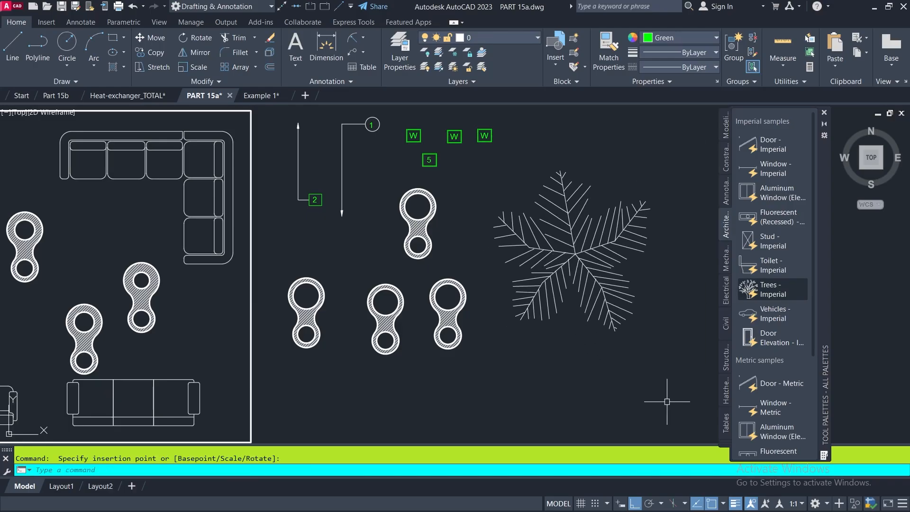
{"action": "left_click", "coordinate": [592, 270]}
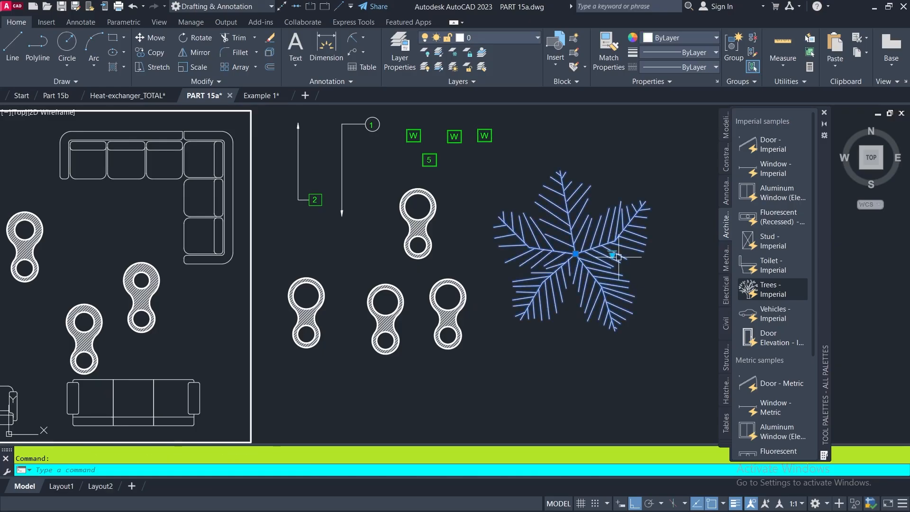
{"action": "scroll", "coordinate": [612, 256], "scroll_direction": "up", "scroll_amount": 4}
{"action": "scroll", "coordinate": [592, 248], "scroll_direction": "down", "scroll_amount": 4}
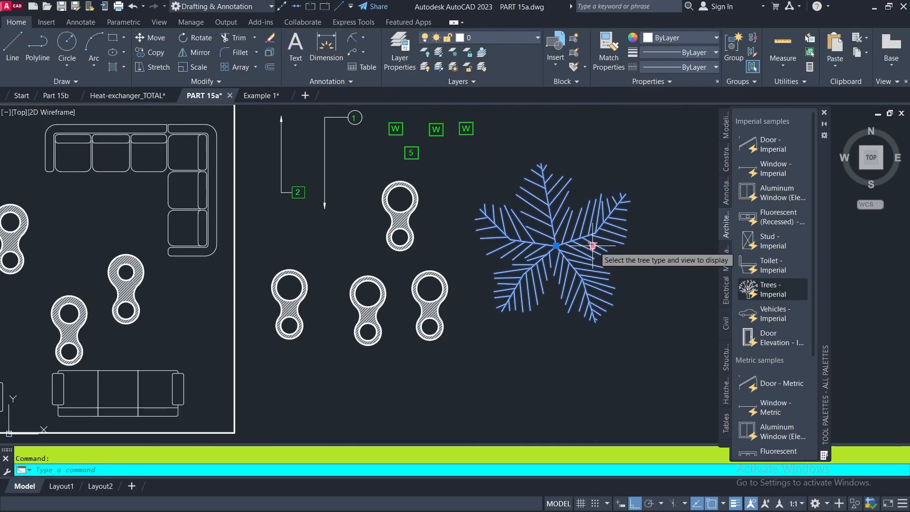
{"action": "left_click", "coordinate": [593, 246]}
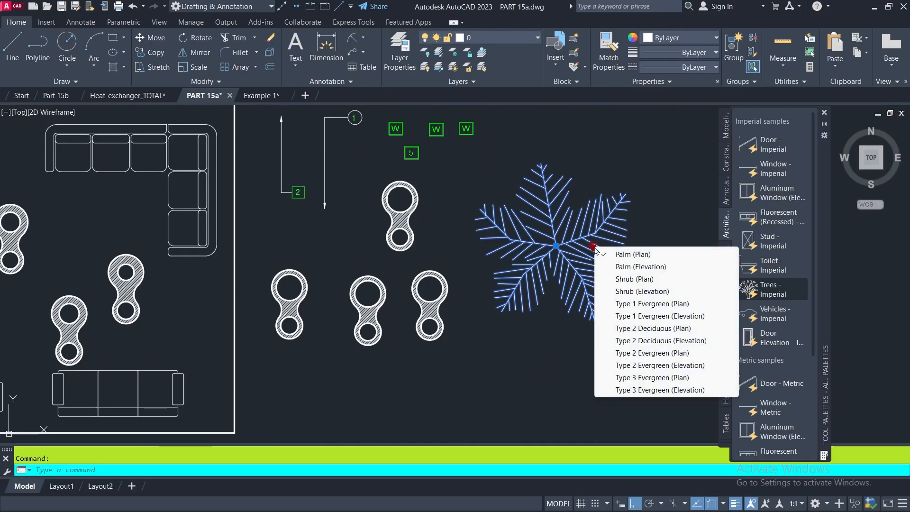
{"action": "left_click", "coordinate": [640, 266]}
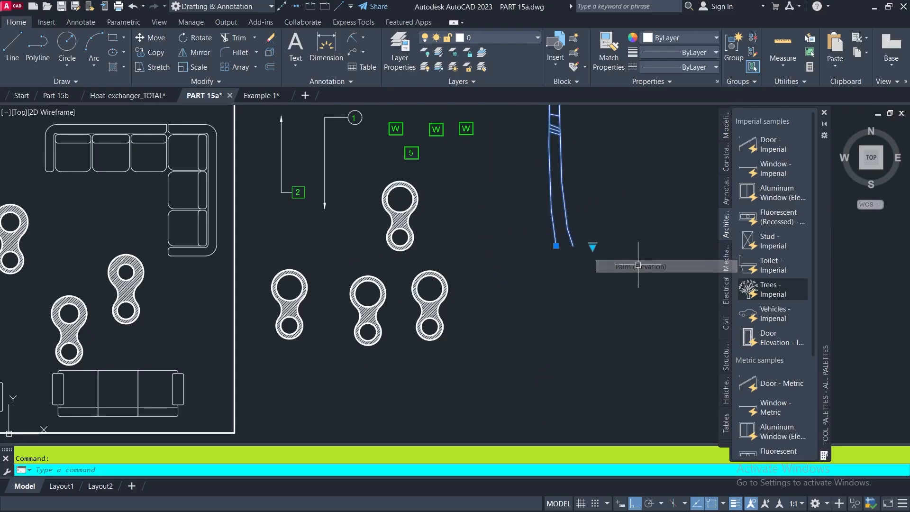
{"action": "scroll", "coordinate": [633, 258], "scroll_direction": "down", "scroll_amount": 5}
{"action": "scroll", "coordinate": [619, 204], "scroll_direction": "up", "scroll_amount": 5}
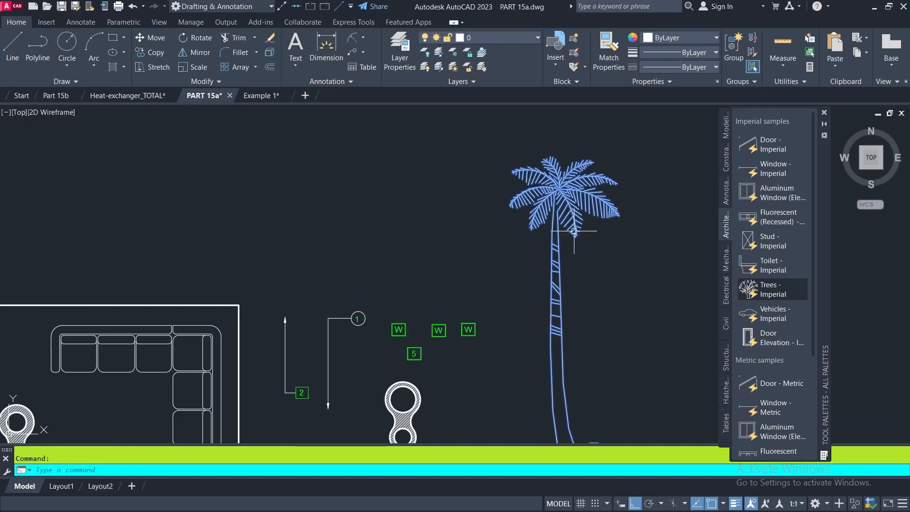
{"action": "scroll", "coordinate": [573, 231], "scroll_direction": "down", "scroll_amount": 2}
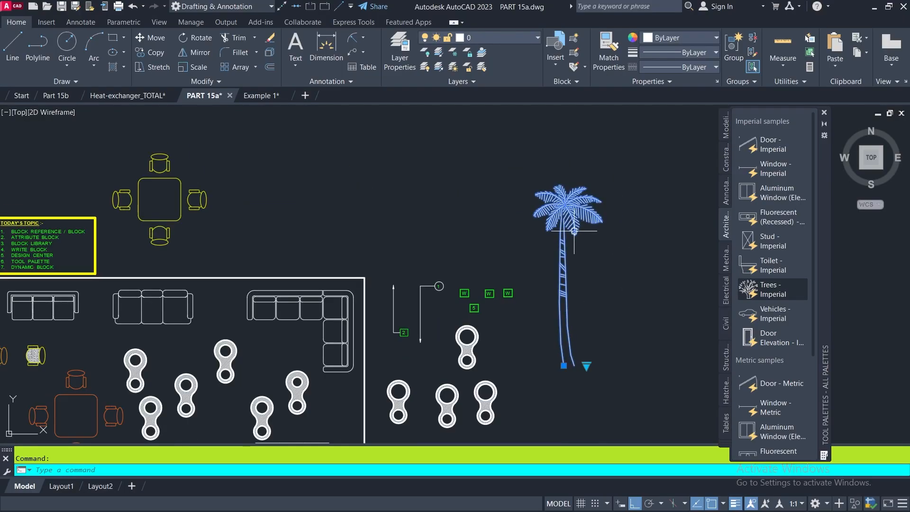
Switch the tree block through Palm (Plan) and Shrub (Plan), finishing with Shrub (Elevation)
{"action": "left_click", "coordinate": [586, 366]}
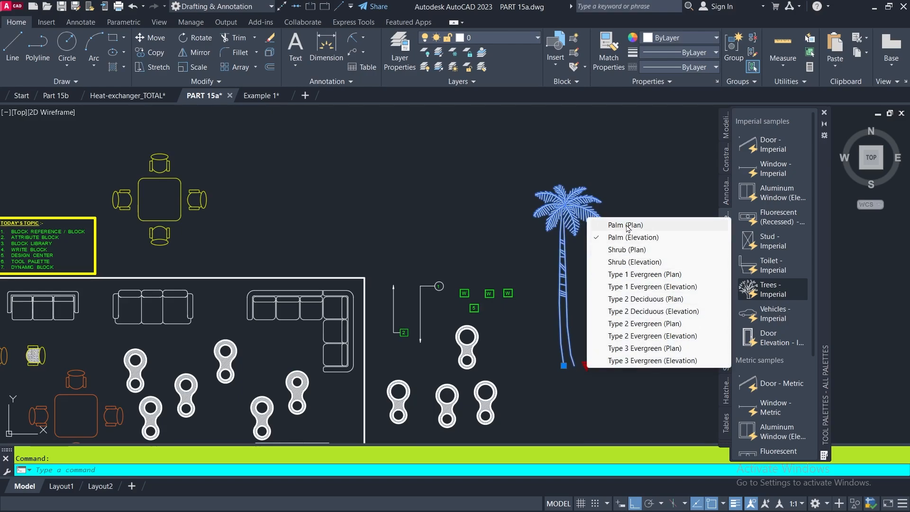
{"action": "left_click", "coordinate": [642, 226]}
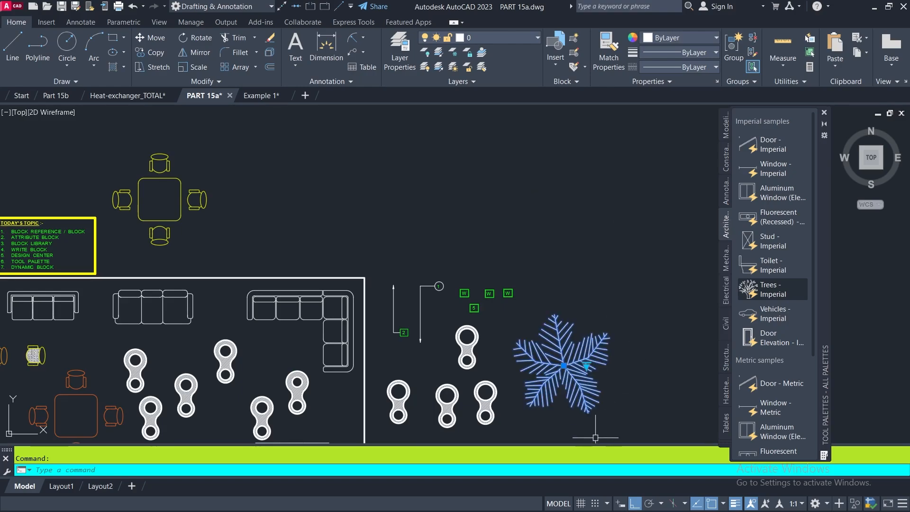
{"action": "left_click", "coordinate": [586, 366]}
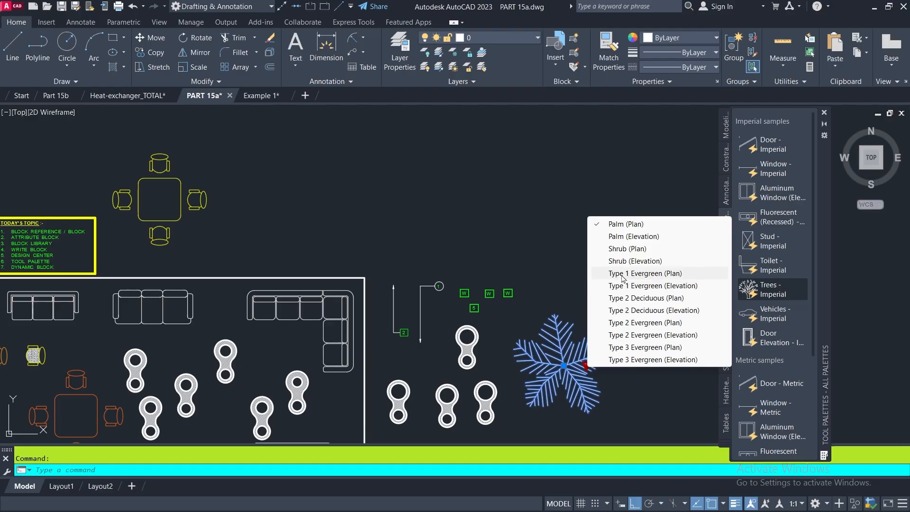
{"action": "left_click", "coordinate": [638, 248]}
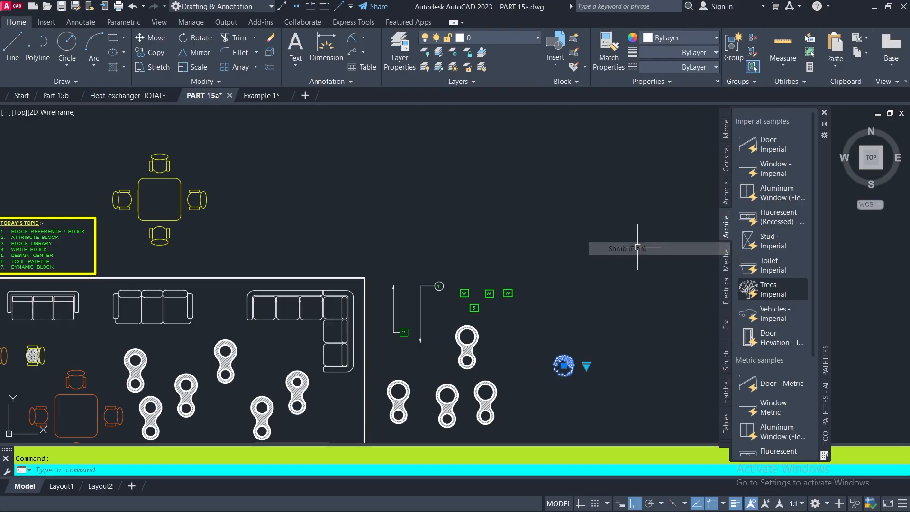
{"action": "scroll", "coordinate": [566, 377], "scroll_direction": "up", "scroll_amount": 5}
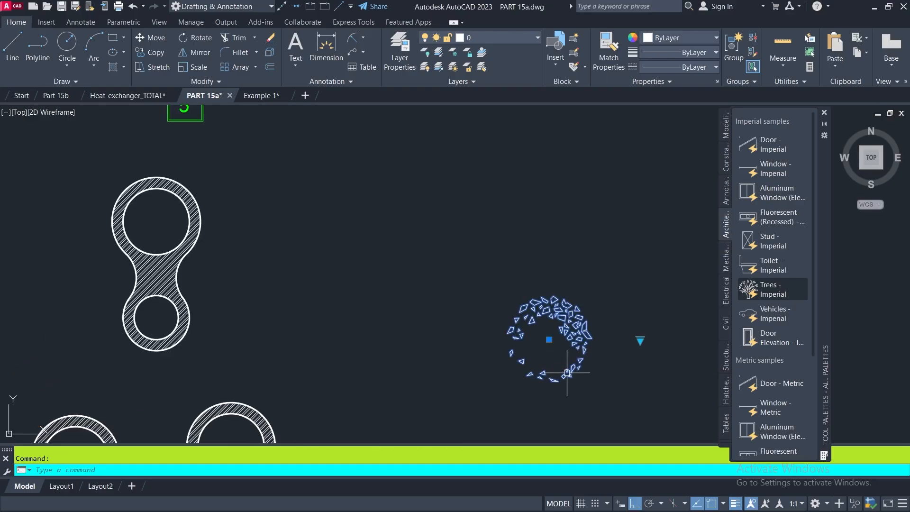
{"action": "left_click", "coordinate": [640, 340]}
{"action": "left_click", "coordinate": [680, 385]}
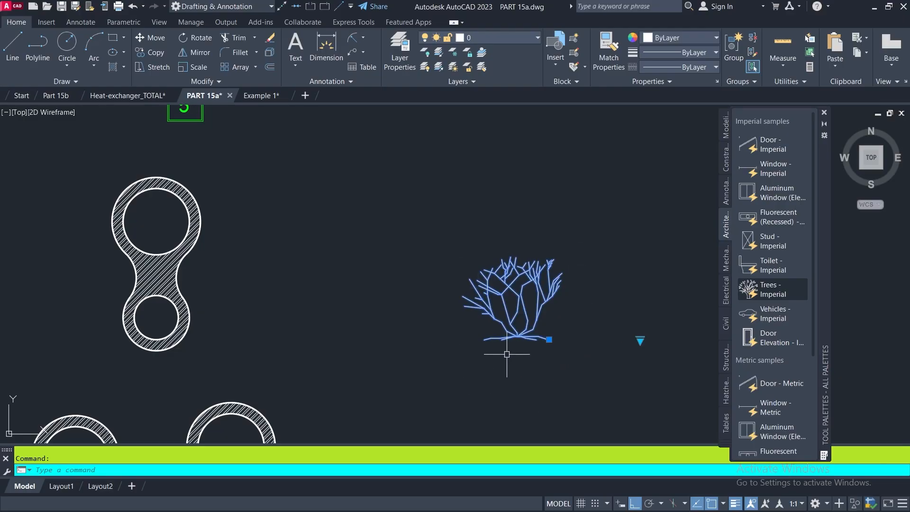
{"action": "key", "text": "Escape"}
Insert the metric Aluminum Window elevation block between the hatched link and the shrub
{"action": "scroll", "coordinate": [767, 366], "scroll_direction": "down", "scroll_amount": 3}
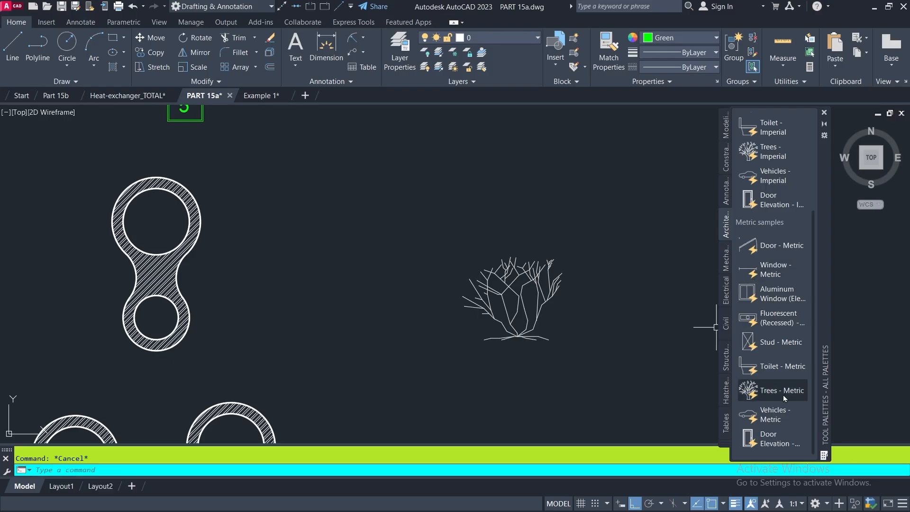
{"action": "left_click", "coordinate": [748, 295]}
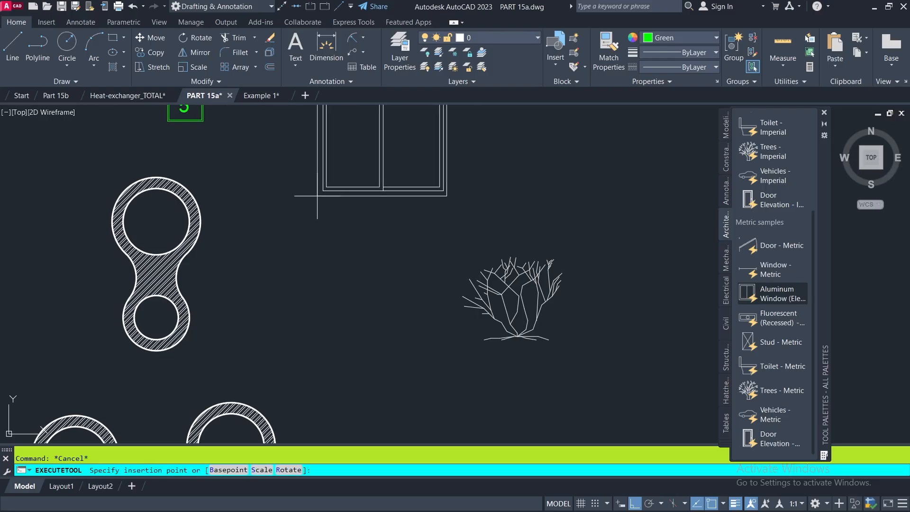
{"action": "left_click", "coordinate": [243, 285]}
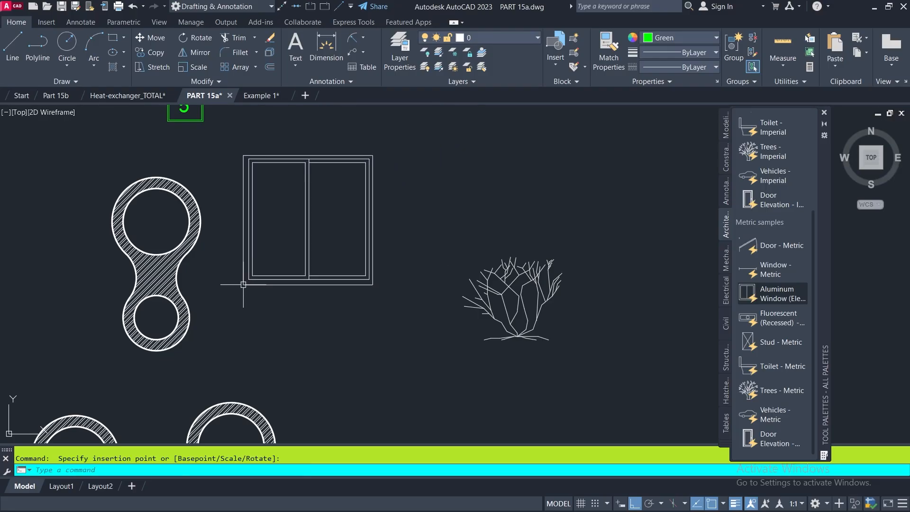
Stretch the aluminum window block wider towards the shrub with its dynamic width grip
{"action": "left_click", "coordinate": [350, 286]}
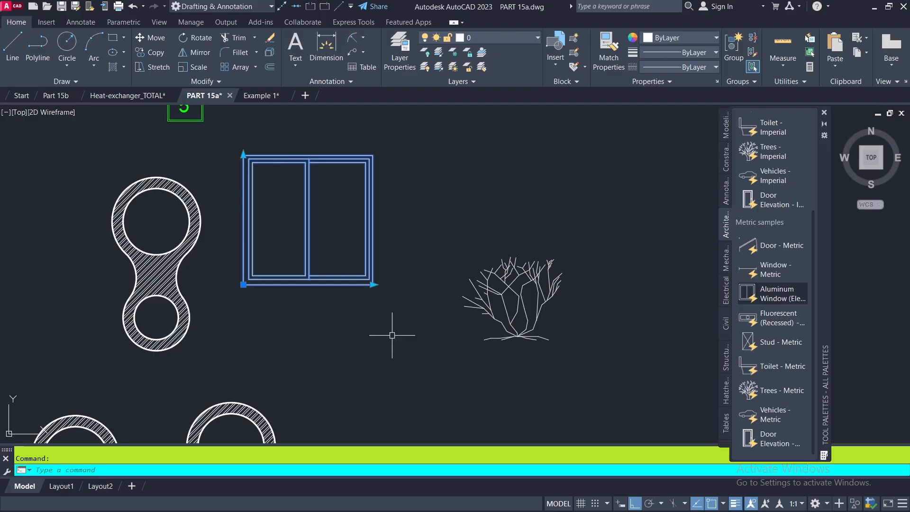
{"action": "left_click", "coordinate": [373, 285]}
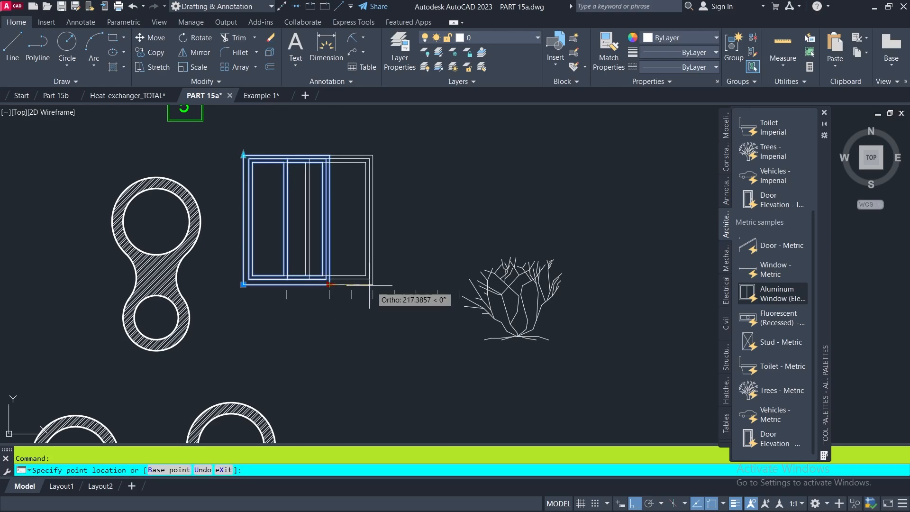
{"action": "left_click", "coordinate": [416, 285]}
{"action": "left_click", "coordinate": [416, 285]}
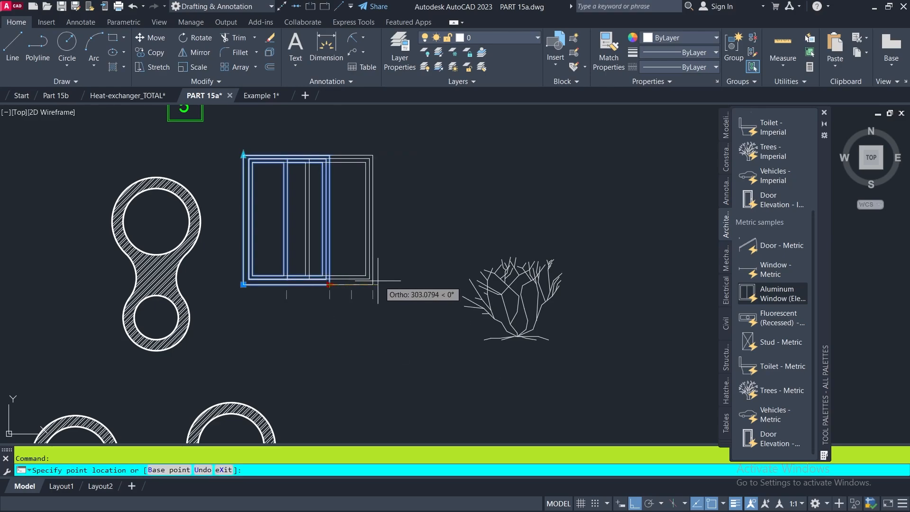
{"action": "left_click", "coordinate": [447, 285]}
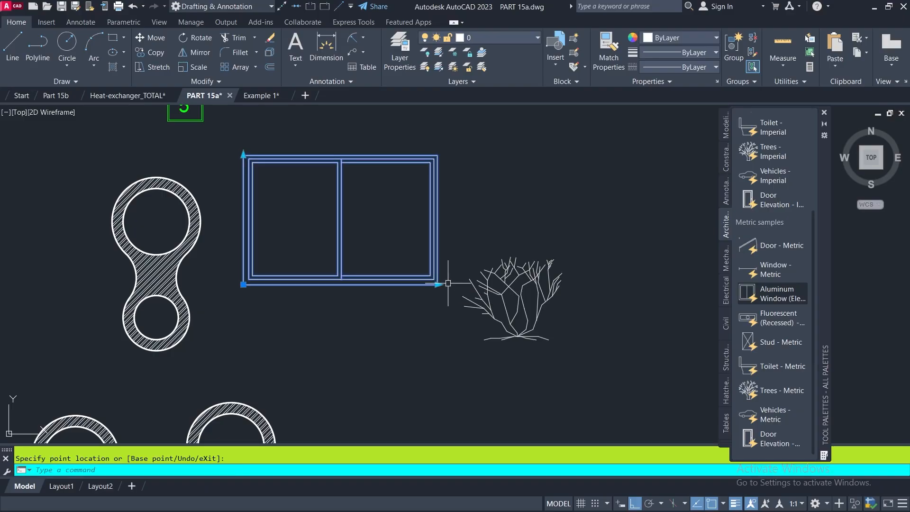
Stretch the aluminum window block taller with its dynamic height grip and deselect it
{"action": "left_click", "coordinate": [243, 153]}
{"action": "middle_click_drag", "start_coordinate": [243, 148], "coordinate": [262, 259]}
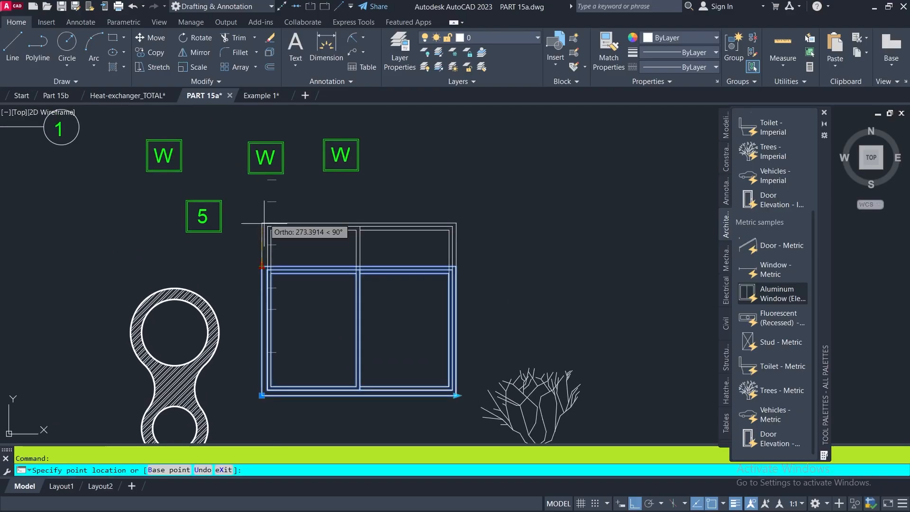
{"action": "left_click", "coordinate": [263, 181]}
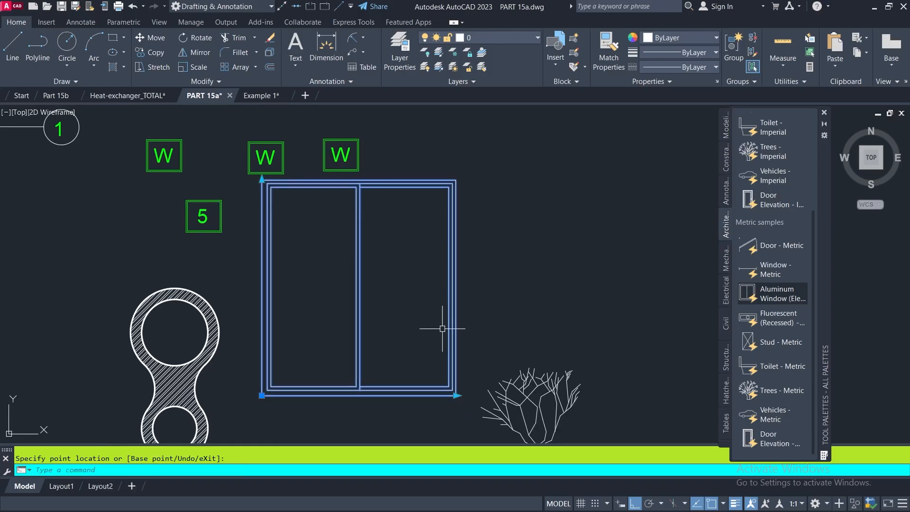
{"action": "key", "text": "Escape"}
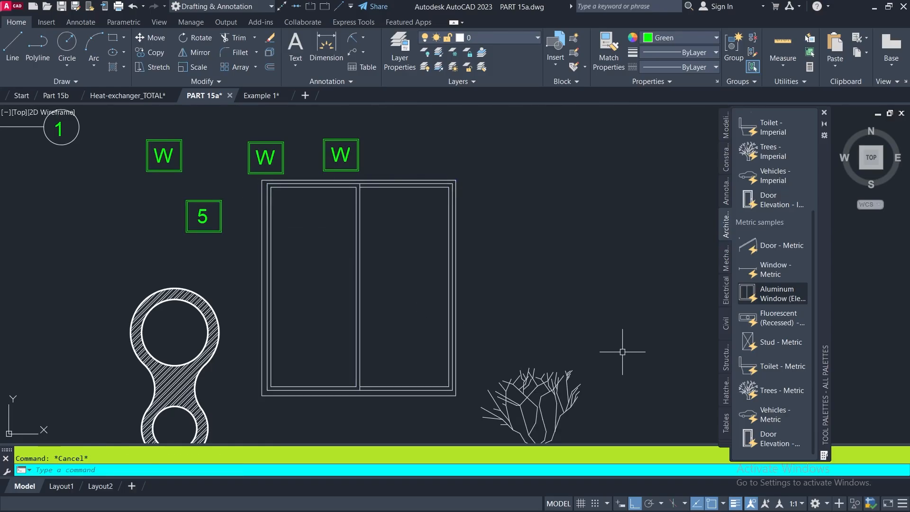
Create a new tool palette named with the author's first name followed by 1
{"action": "right_click", "coordinate": [728, 351]}
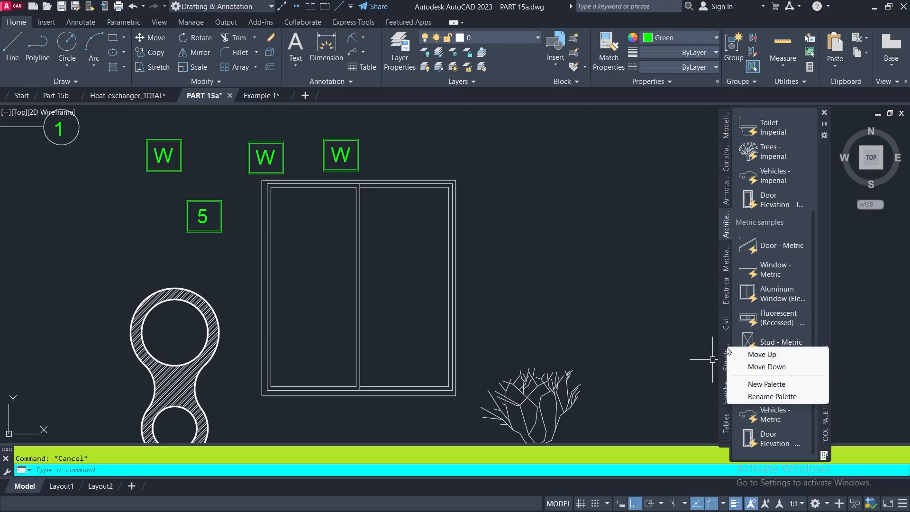
{"action": "left_click", "coordinate": [772, 386]}
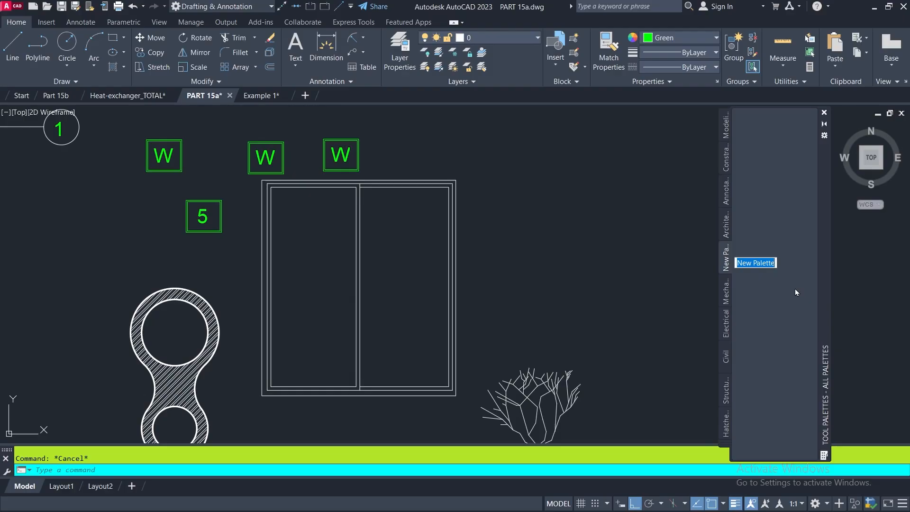
{"action": "type", "text": "SUDIPTA1"}
{"action": "key", "text": "Return"}
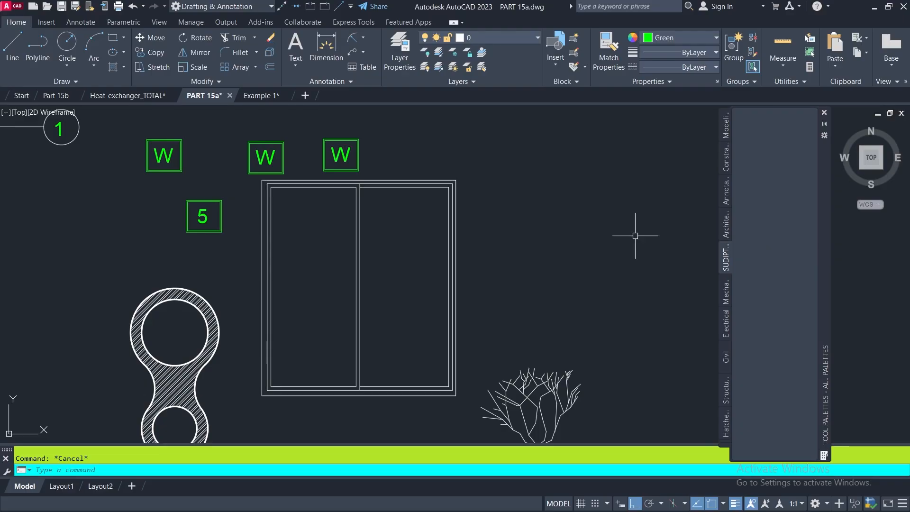
Add the leftmost W attribute block, ATT1, from the drawing to the new custom tool palette
{"action": "scroll", "coordinate": [309, 251], "scroll_direction": "down", "scroll_amount": 5}
{"action": "scroll", "coordinate": [264, 216], "scroll_direction": "up", "scroll_amount": 3}
{"action": "scroll", "coordinate": [288, 207], "scroll_direction": "up", "scroll_amount": 4}
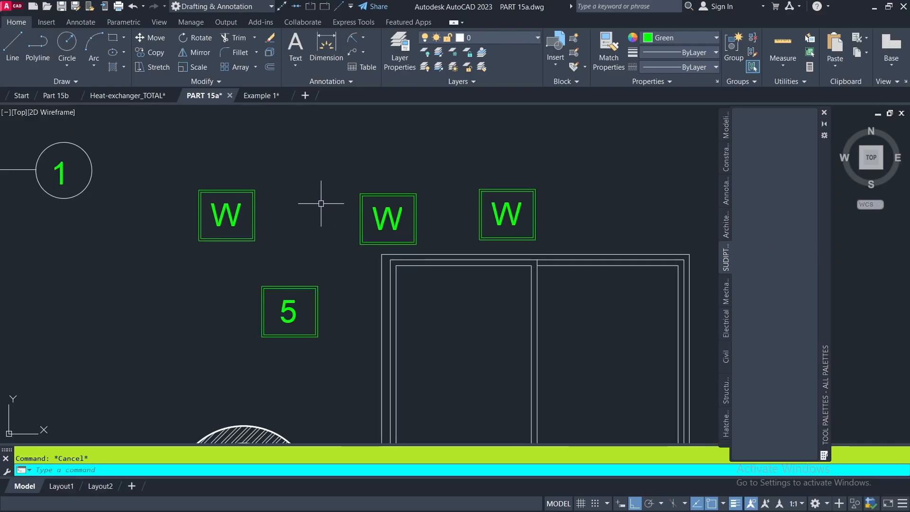
{"action": "left_click", "coordinate": [255, 210]}
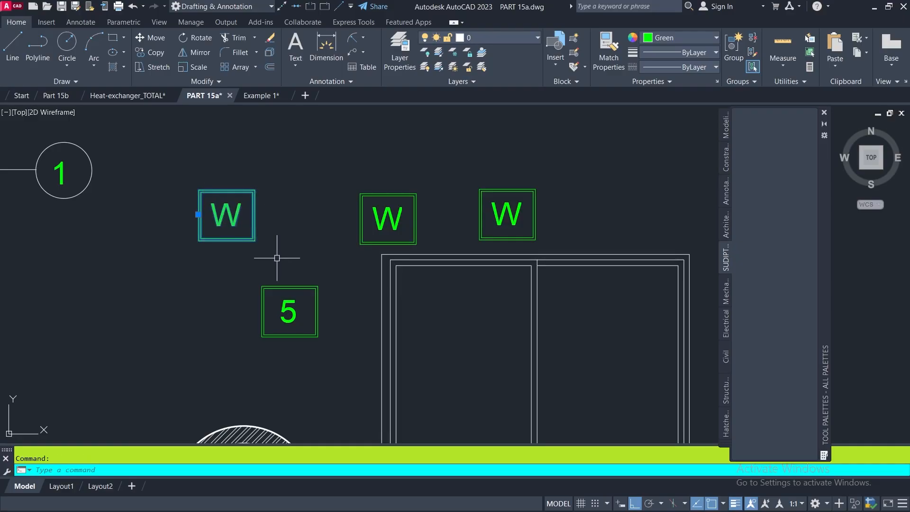
{"action": "left_click_drag", "start_coordinate": [240, 219], "coordinate": [785, 150]}
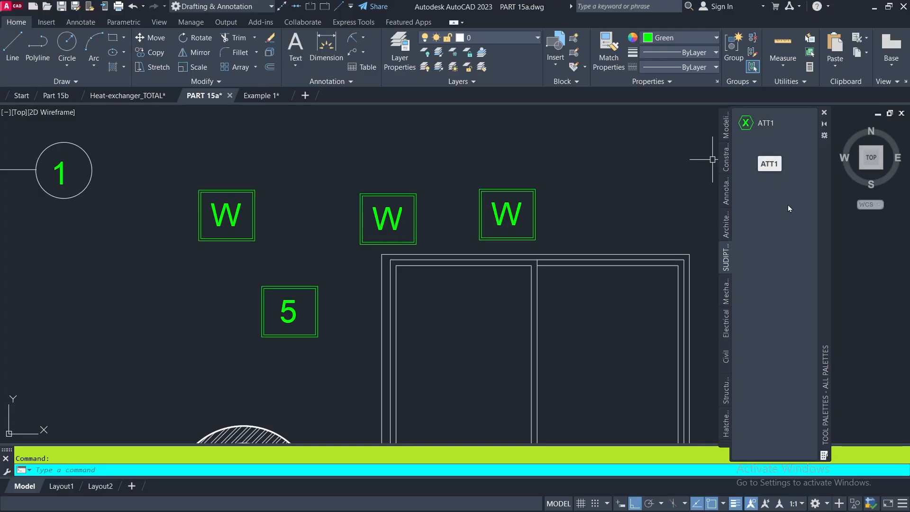
{"action": "scroll", "coordinate": [682, 133], "scroll_direction": "down", "scroll_amount": 6}
{"action": "key", "text": "Escape"}
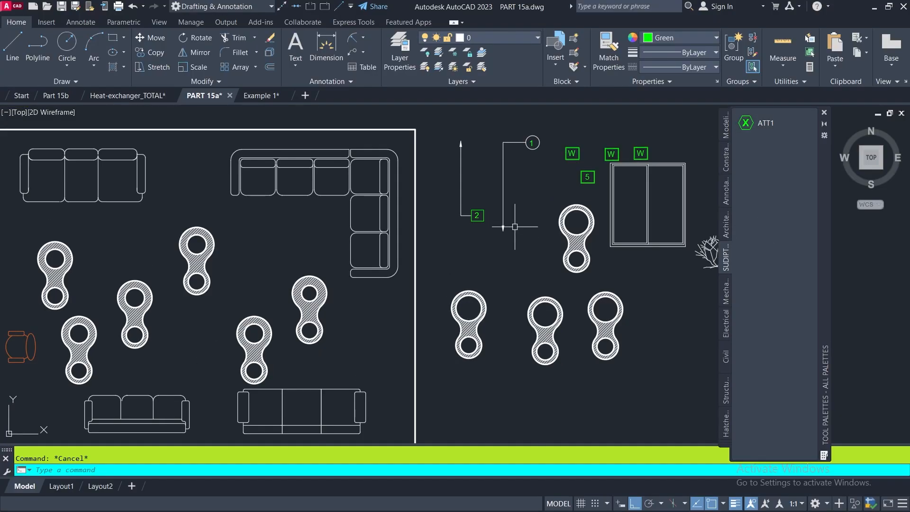
Add the hatched link block MC1 and the upper yellow CHAIR TABLE block to the custom tool palette
{"action": "left_click", "coordinate": [203, 266]}
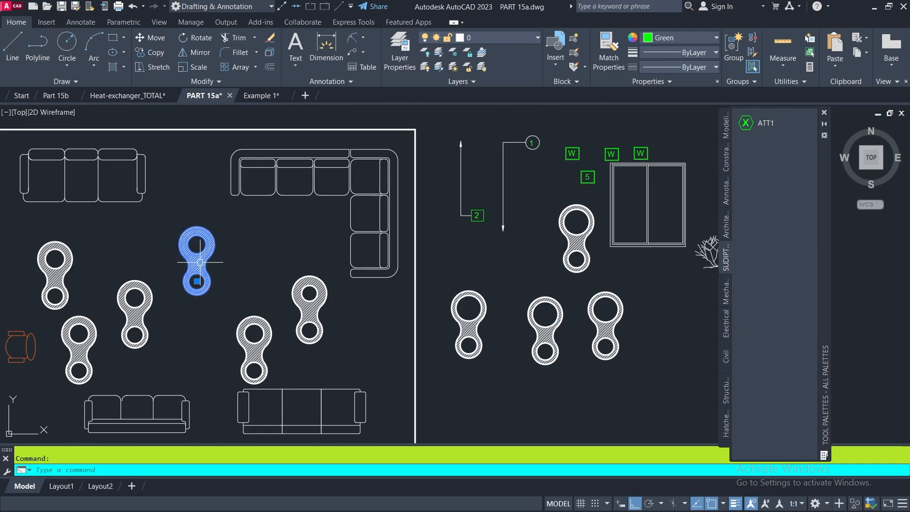
{"action": "mouse_move", "coordinate": [200, 262]}
{"action": "left_mouse_down"}
{"action": "mouse_move", "coordinate": [330, 265]}
{"action": "mouse_move", "coordinate": [687, 209]}
{"action": "mouse_move", "coordinate": [785, 180]}
{"action": "mouse_move", "coordinate": [768, 172]}
{"action": "left_mouse_up"}
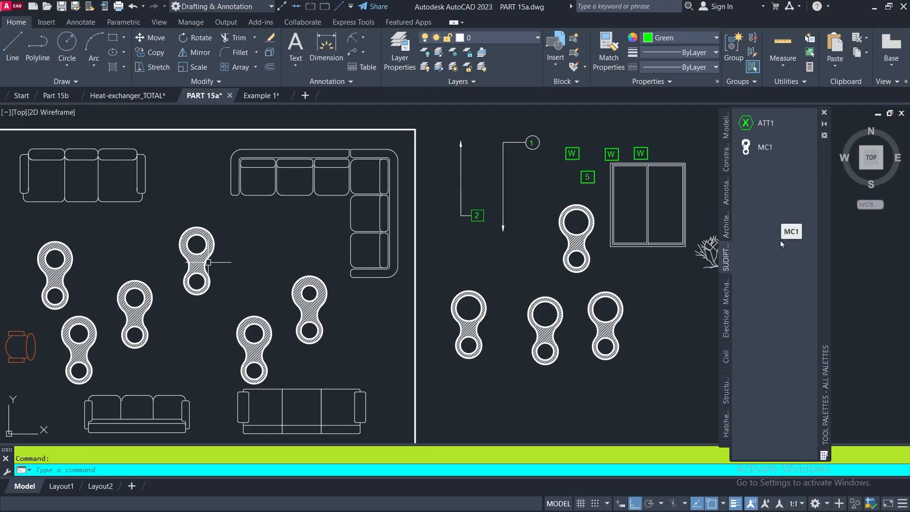
{"action": "scroll", "coordinate": [196, 286], "scroll_direction": "down", "scroll_amount": 4}
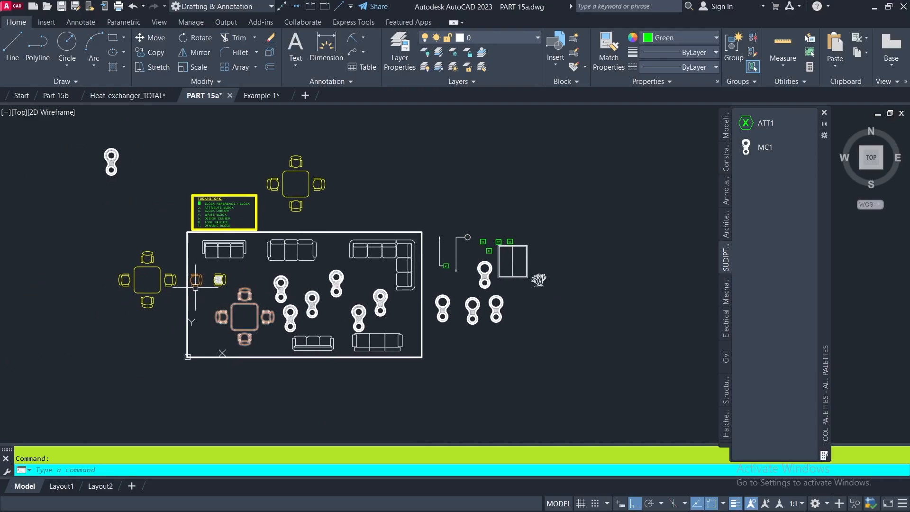
{"action": "left_click", "coordinate": [298, 197]}
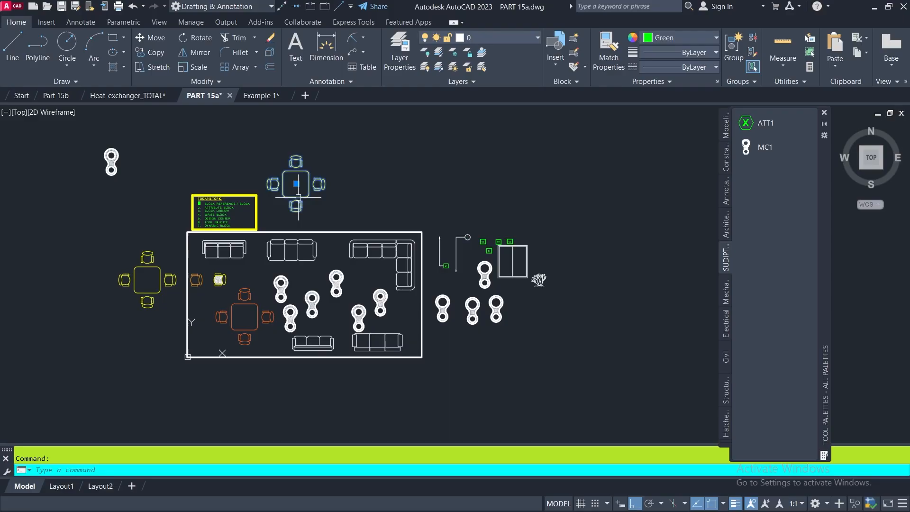
{"action": "middle_click_drag", "start_coordinate": [362, 205], "coordinate": [267, 297]}
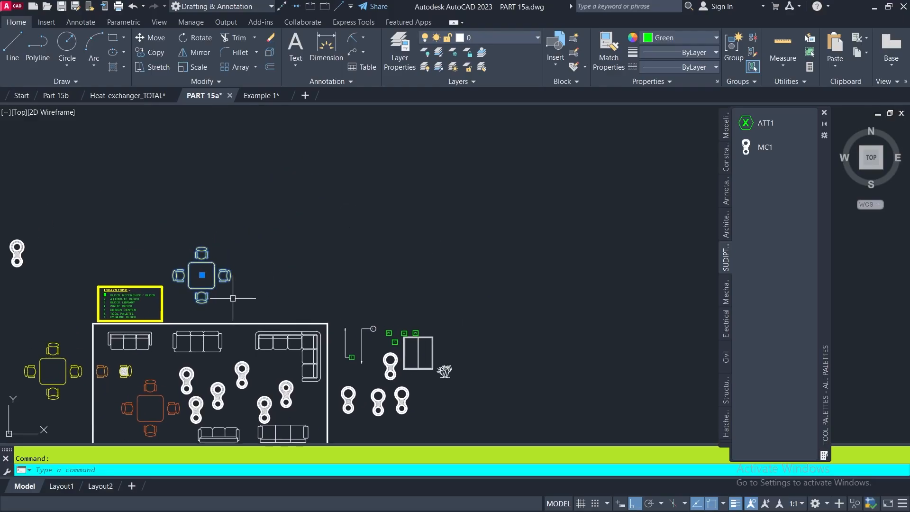
{"action": "mouse_move", "coordinate": [214, 281]}
{"action": "left_mouse_down"}
{"action": "mouse_move", "coordinate": [590, 255]}
{"action": "mouse_move", "coordinate": [757, 201]}
{"action": "left_mouse_up"}
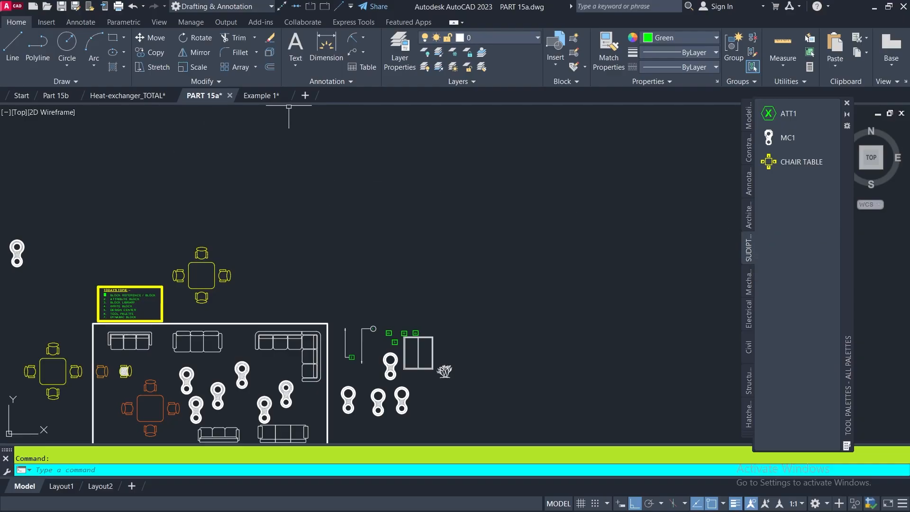
Switch to the Example 1 drawing and insert ATT1 from the custom palette between the table and the link, with attribute value S
{"action": "mouse_move", "coordinate": [268, 98]}
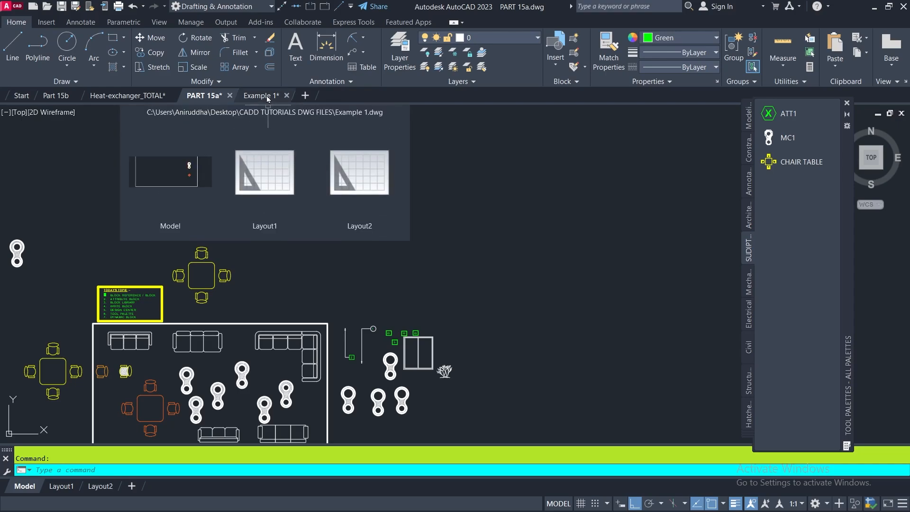
{"action": "left_click", "coordinate": [267, 97]}
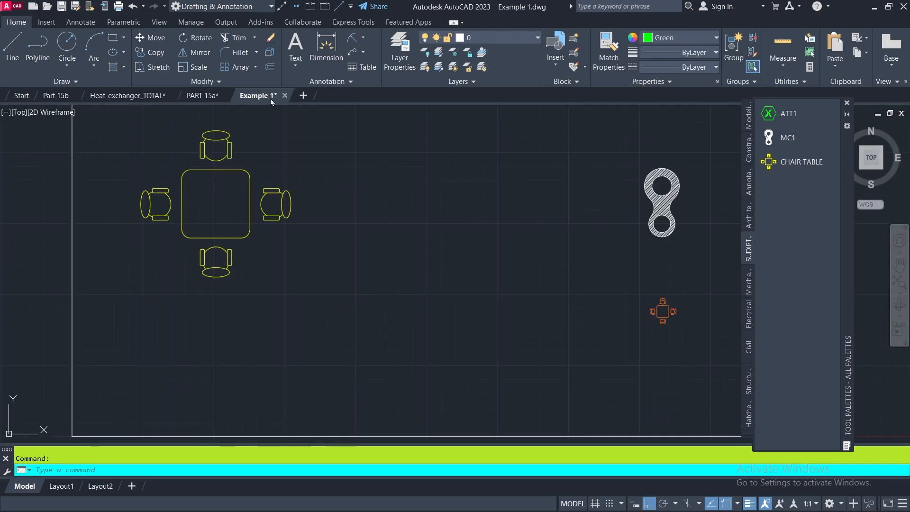
{"action": "left_click", "coordinate": [768, 115]}
{"action": "left_click", "coordinate": [448, 214]}
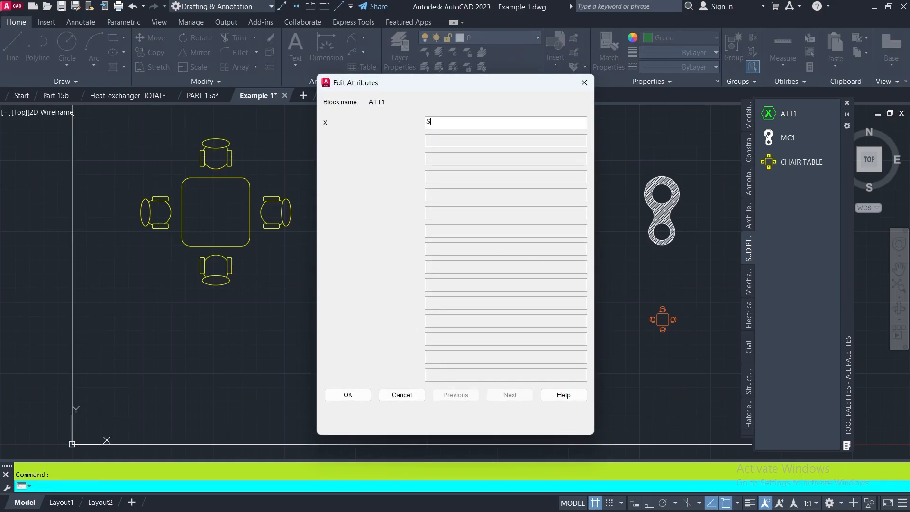
{"action": "left_click", "coordinate": [348, 394]}
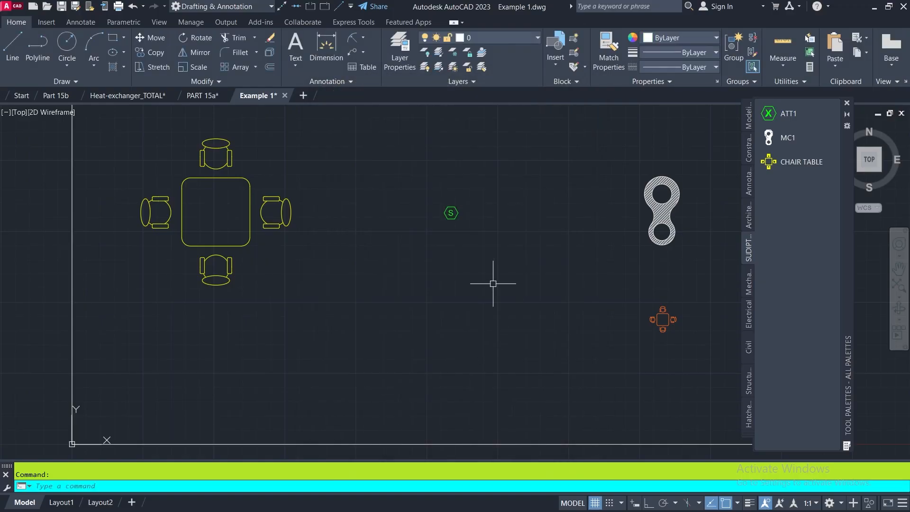
Draw a green horizontal line about 4806 units long with the CENTER linetype above the attribute blocks in the PART 15a drawing
{"action": "scroll", "coordinate": [457, 209], "scroll_direction": "up", "scroll_amount": 4}
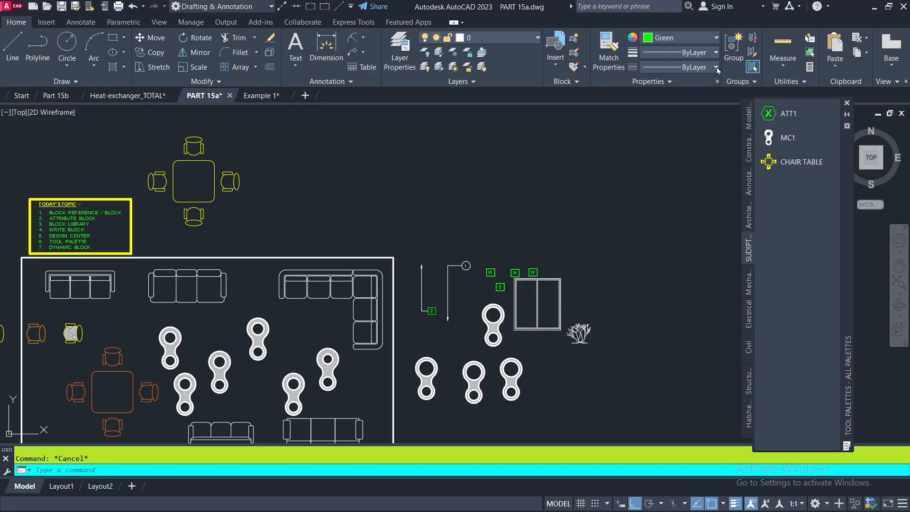
{"action": "left_click", "coordinate": [716, 67]}
{"action": "left_click", "coordinate": [692, 106]}
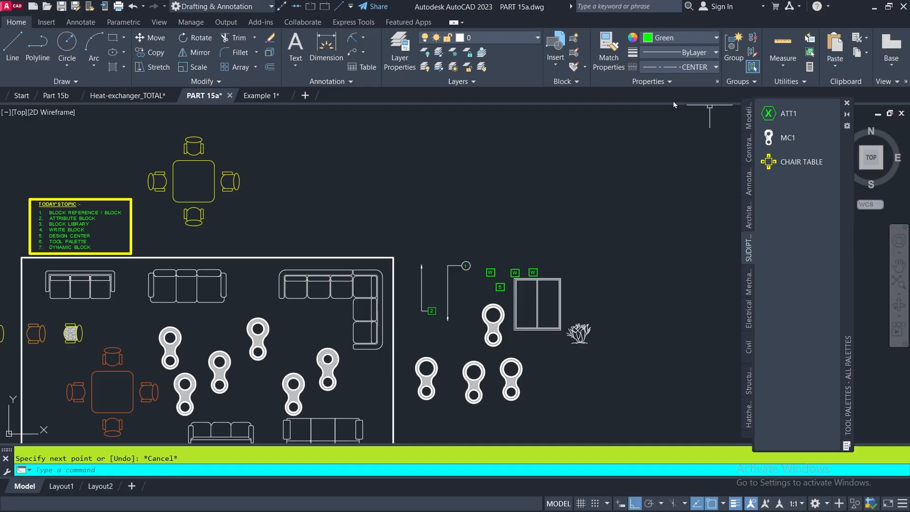
{"action": "left_click", "coordinate": [13, 47]}
{"action": "left_click", "coordinate": [420, 197]}
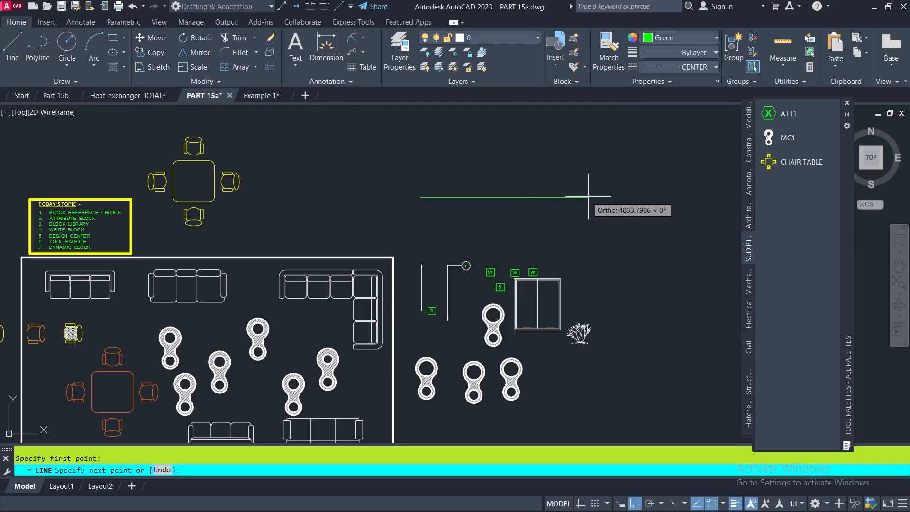
{"action": "left_click", "coordinate": [588, 195]}
{"action": "key", "text": "Escape"}
Set the center line's linetype scale to 10 in its properties and deselect it
{"action": "scroll", "coordinate": [502, 189], "scroll_direction": "up", "scroll_amount": 2}
{"action": "scroll", "coordinate": [512, 187], "scroll_direction": "up", "scroll_amount": 4}
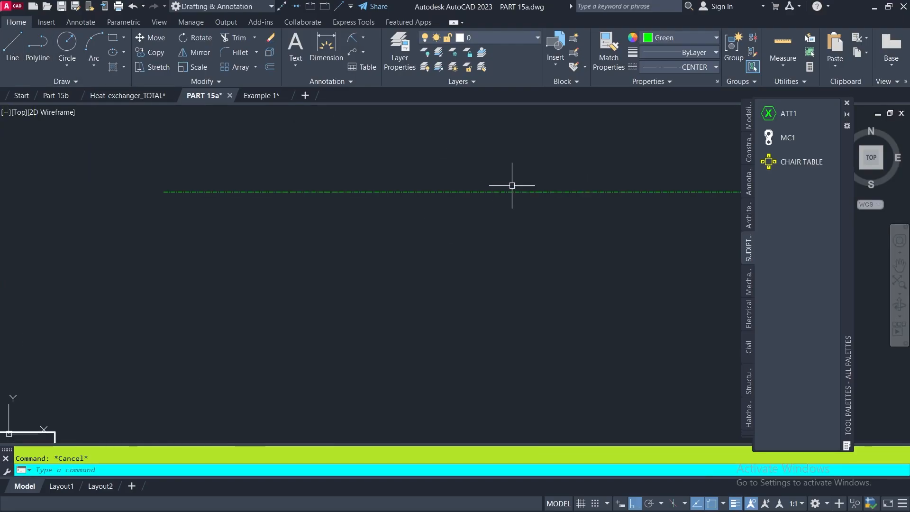
{"action": "right_click", "coordinate": [496, 218]}
{"action": "left_click", "coordinate": [424, 198]}
{"action": "left_click", "coordinate": [419, 188]}
{"action": "left_click", "coordinate": [409, 214]}
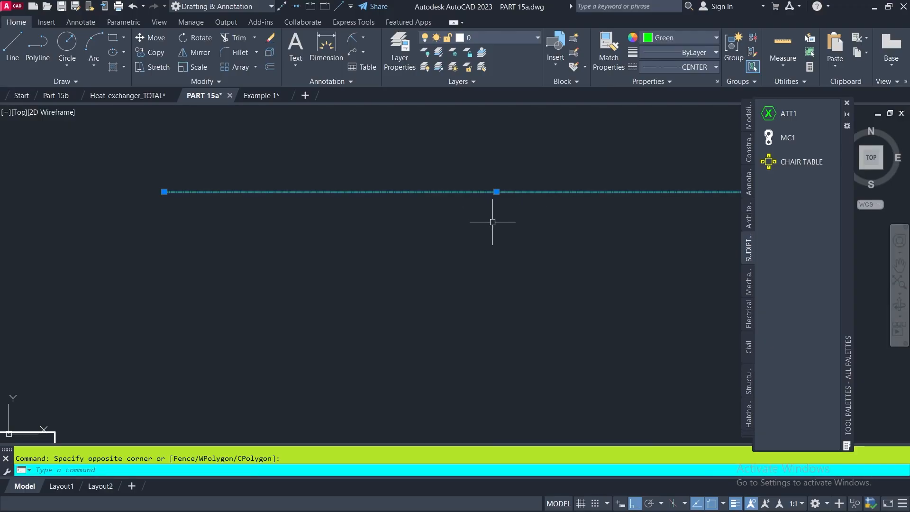
{"action": "right_click", "coordinate": [492, 221]}
{"action": "left_click", "coordinate": [529, 492]}
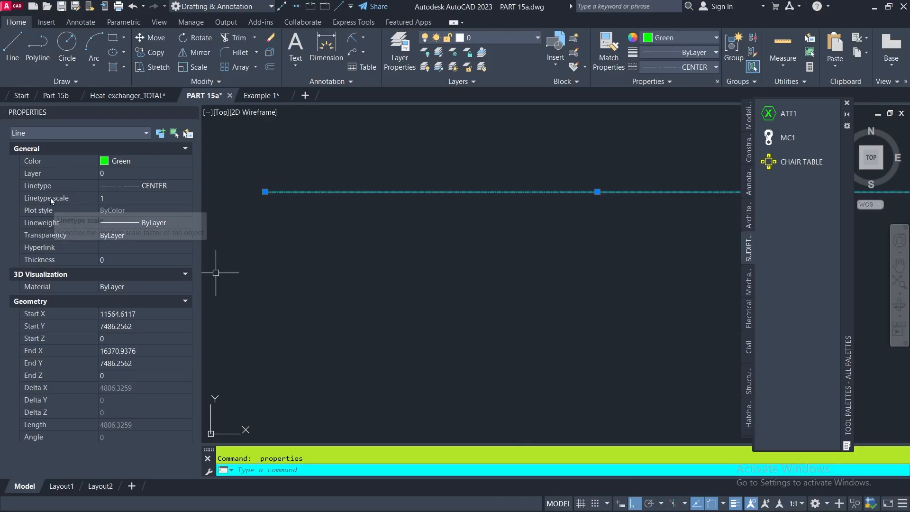
{"action": "left_click", "coordinate": [112, 198]}
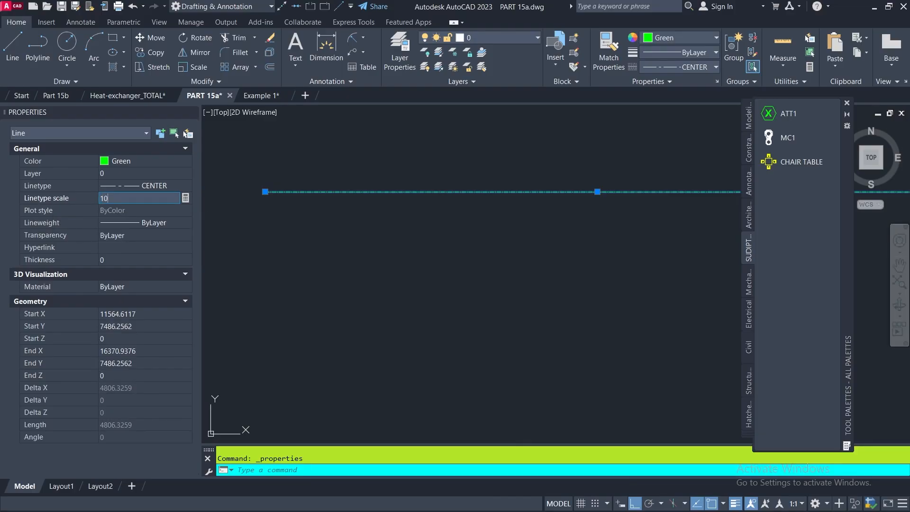
{"action": "type", "text": "10"}
{"action": "key", "text": "Return"}
{"action": "scroll", "coordinate": [419, 203], "scroll_direction": "down", "scroll_amount": 6}
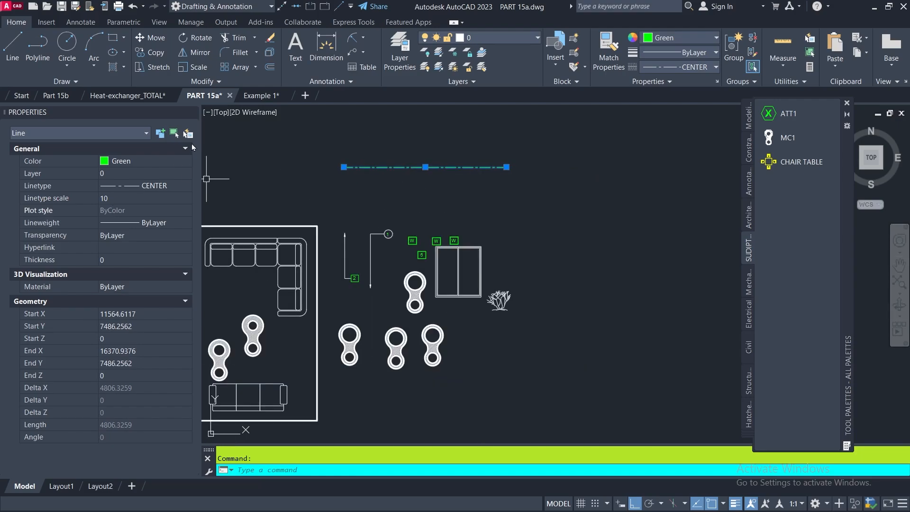
{"action": "key", "text": "Escape"}
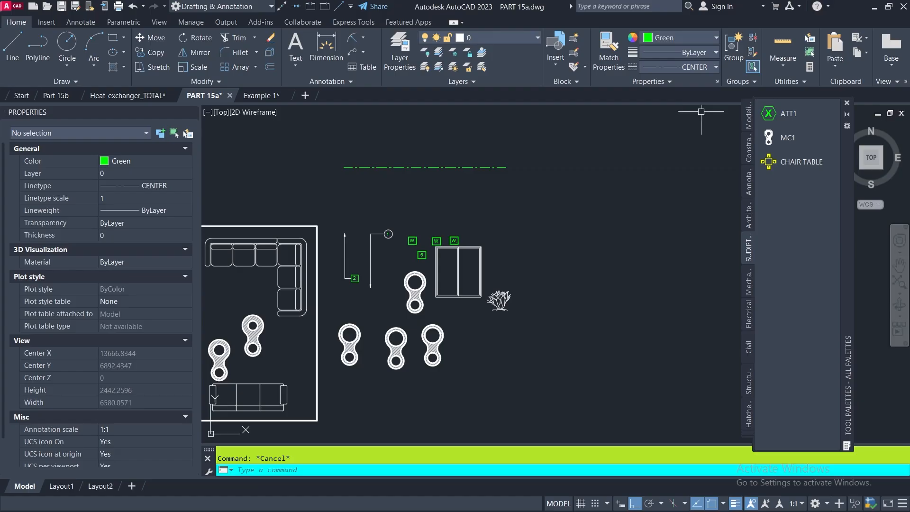
Draw a horizontal line about 4888 units long with the ZIGZAG linetype just below the center line
{"action": "left_click", "coordinate": [713, 67]}
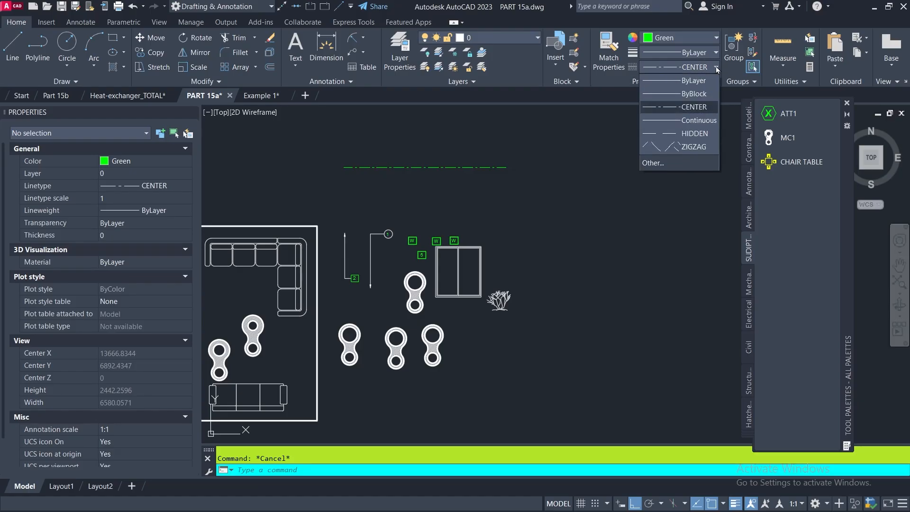
{"action": "left_click", "coordinate": [677, 147]}
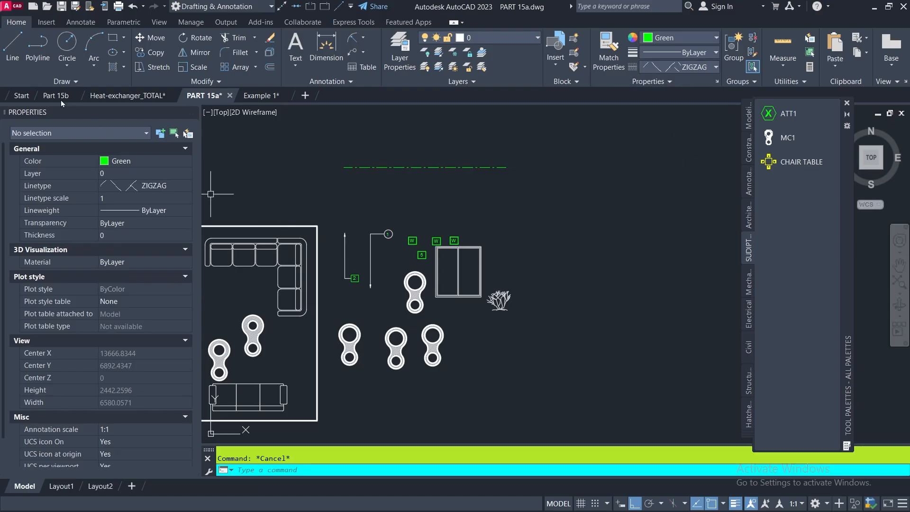
{"action": "left_click", "coordinate": [13, 43]}
{"action": "left_click", "coordinate": [345, 186]}
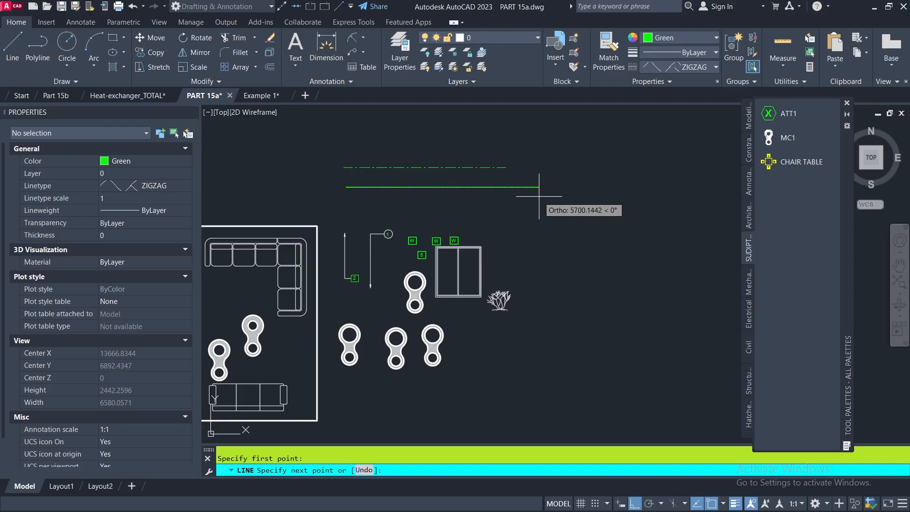
{"action": "left_click", "coordinate": [511, 187]}
{"action": "key", "text": "Escape"}
Draw a horizontal line about 5868 units long with the HIDDEN linetype just above the center line
{"action": "left_click", "coordinate": [715, 67]}
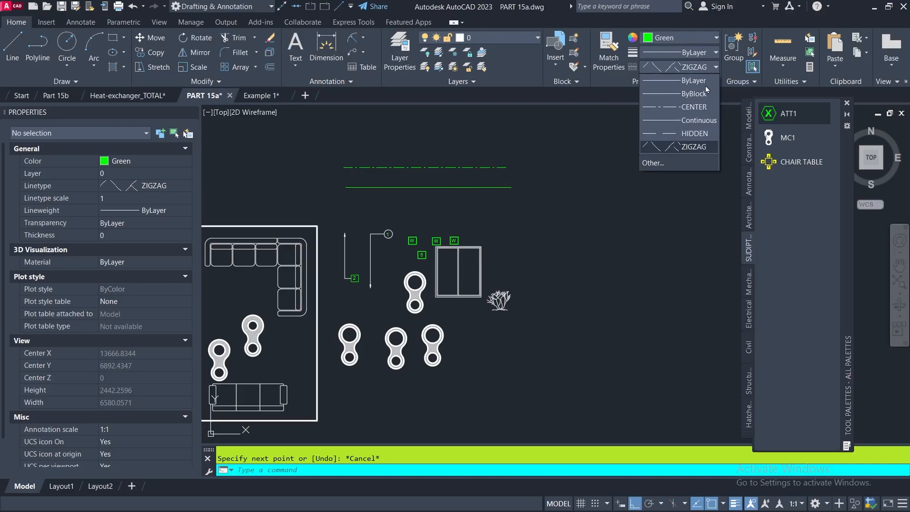
{"action": "left_click", "coordinate": [689, 134]}
{"action": "left_click", "coordinate": [13, 45]}
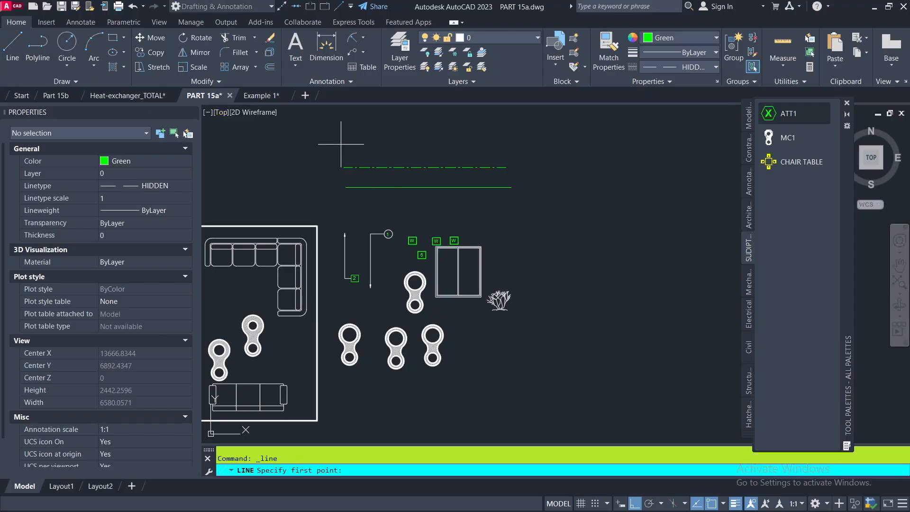
{"action": "left_click", "coordinate": [340, 144]}
{"action": "left_click", "coordinate": [540, 144]}
{"action": "key", "text": "Escape"}
Set the hidden line's linetype scale to 20 and deselect it
{"action": "scroll", "coordinate": [419, 151], "scroll_direction": "up", "scroll_amount": 4}
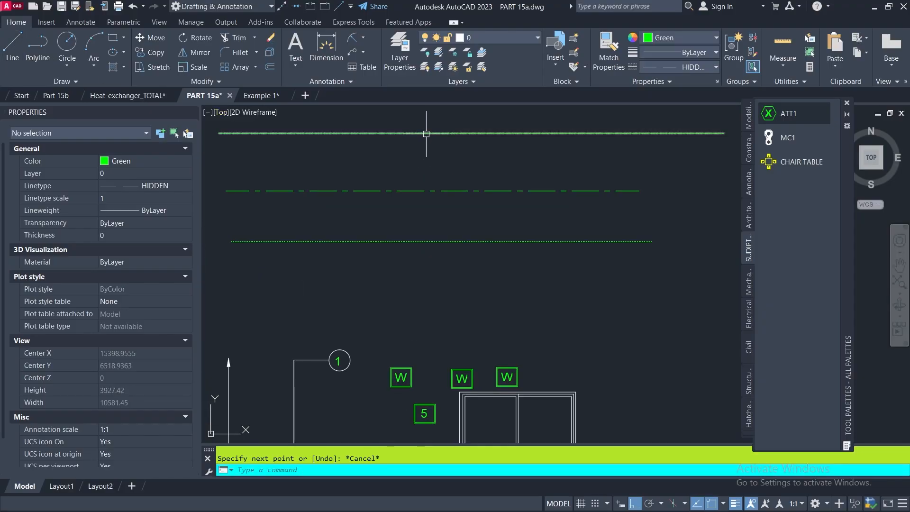
{"action": "left_click", "coordinate": [426, 134]}
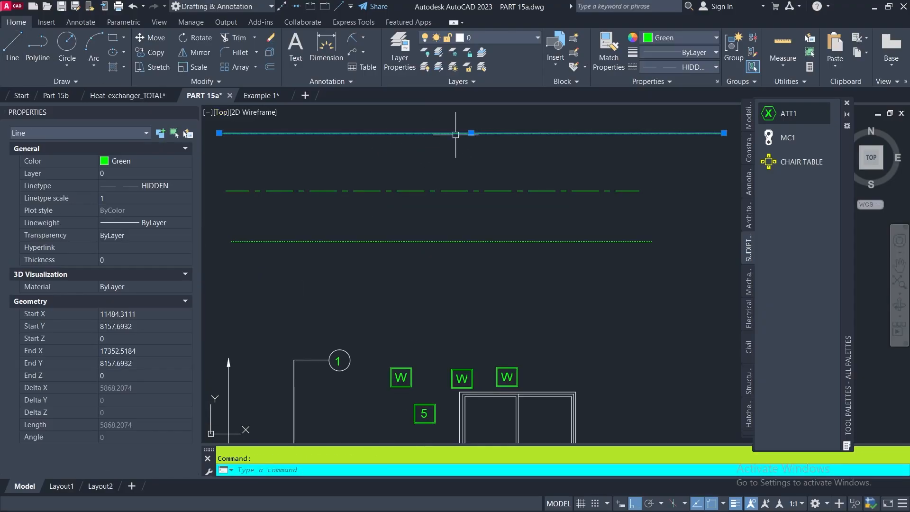
{"action": "left_click", "coordinate": [124, 197]}
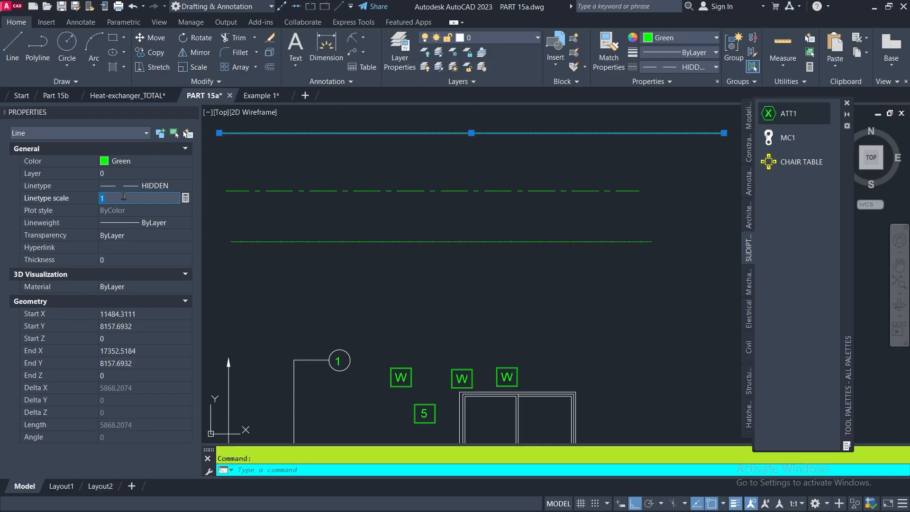
{"action": "type", "text": "20"}
{"action": "key", "text": "Return"}
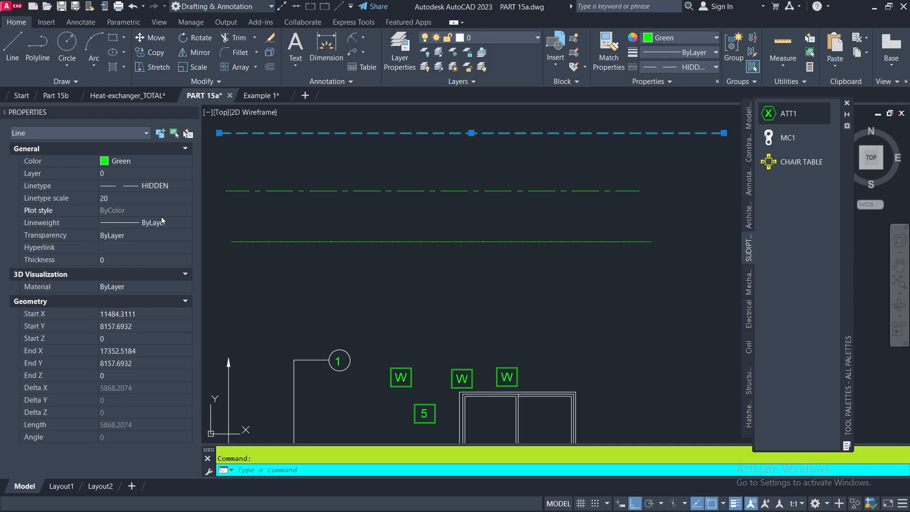
{"action": "key", "text": "Escape"}
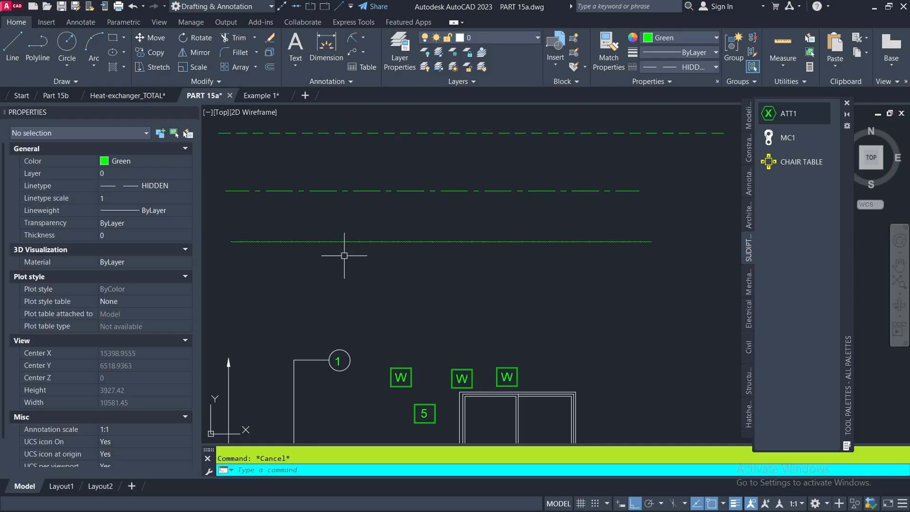
Set the zigzag line's linetype scale to 15, close its properties and deselect it
{"action": "left_click", "coordinate": [321, 241]}
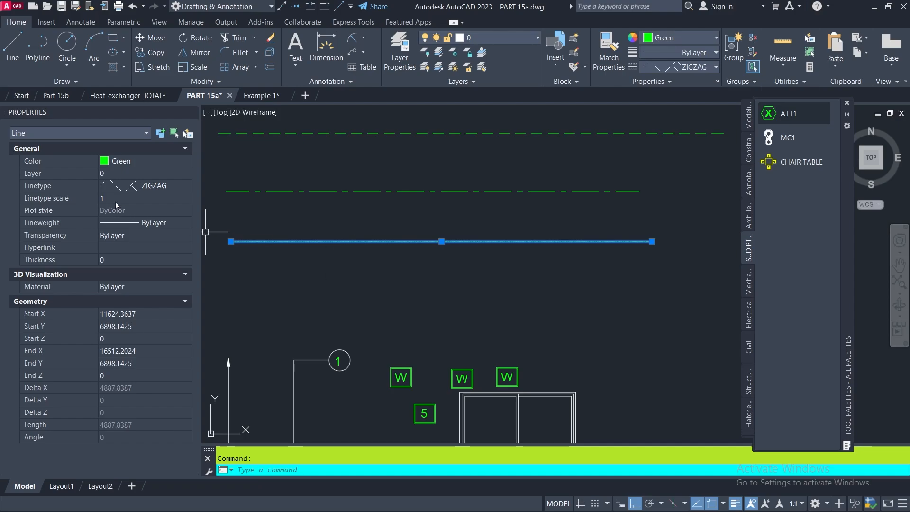
{"action": "left_click", "coordinate": [112, 197]}
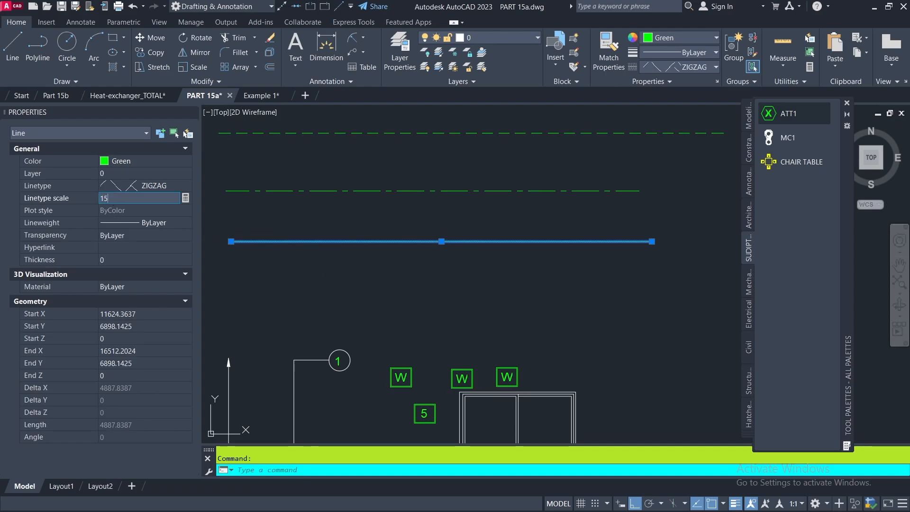
{"action": "type", "text": "15"}
{"action": "key", "text": "Return"}
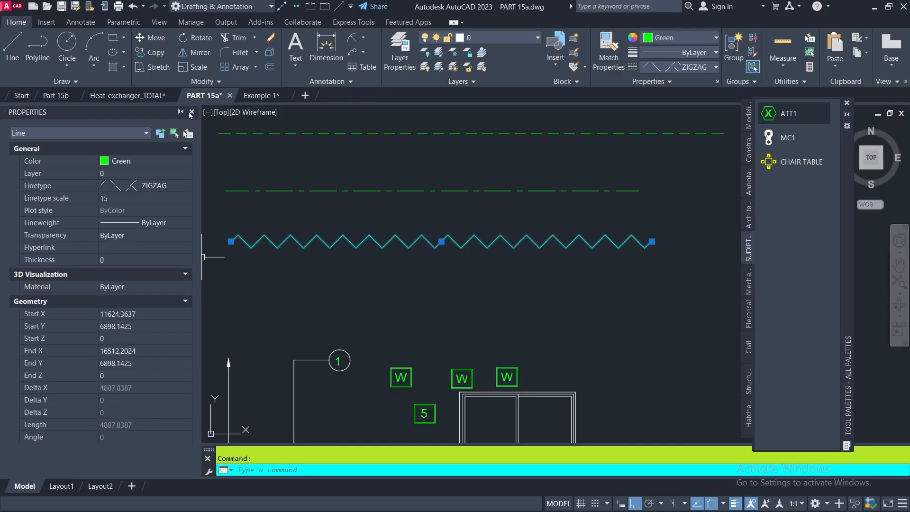
{"action": "key", "text": "ctrl+1"}
{"action": "key", "text": "Escape"}
Change the center line's color to orange 248,153,30 and deselect it
{"action": "scroll", "coordinate": [303, 293], "scroll_direction": "down", "scroll_amount": 4}
{"action": "left_click", "coordinate": [382, 254]}
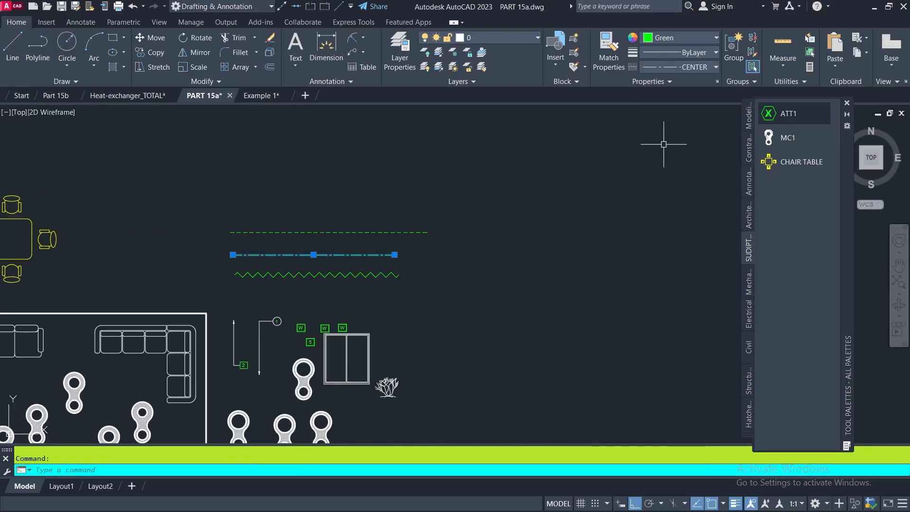
{"action": "left_click", "coordinate": [715, 38]}
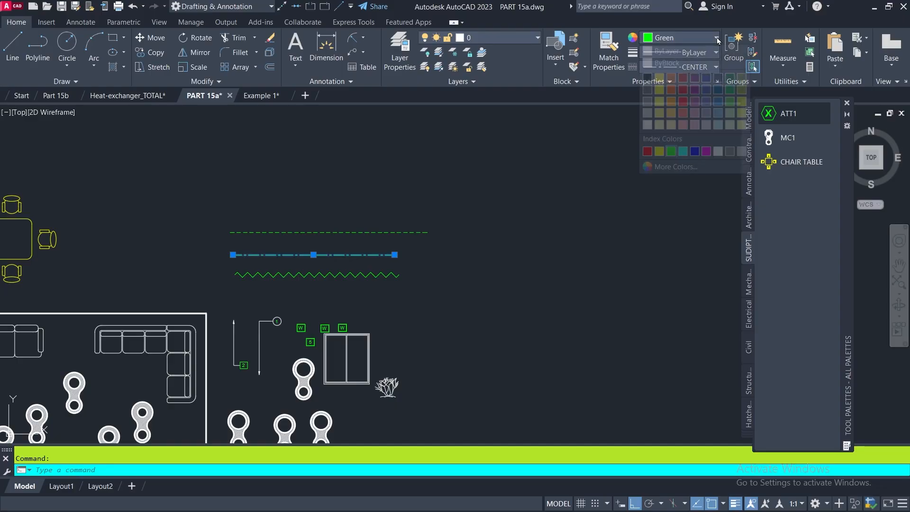
{"action": "left_click", "coordinate": [672, 104]}
{"action": "key", "text": "Escape"}
Change the hidden line's color to cyan and deselect it
{"action": "left_click", "coordinate": [406, 232]}
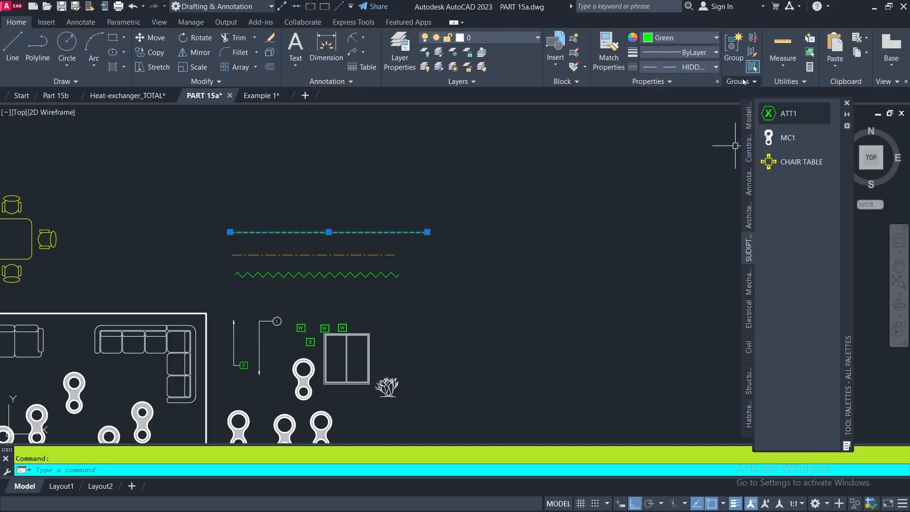
{"action": "left_click", "coordinate": [715, 38]}
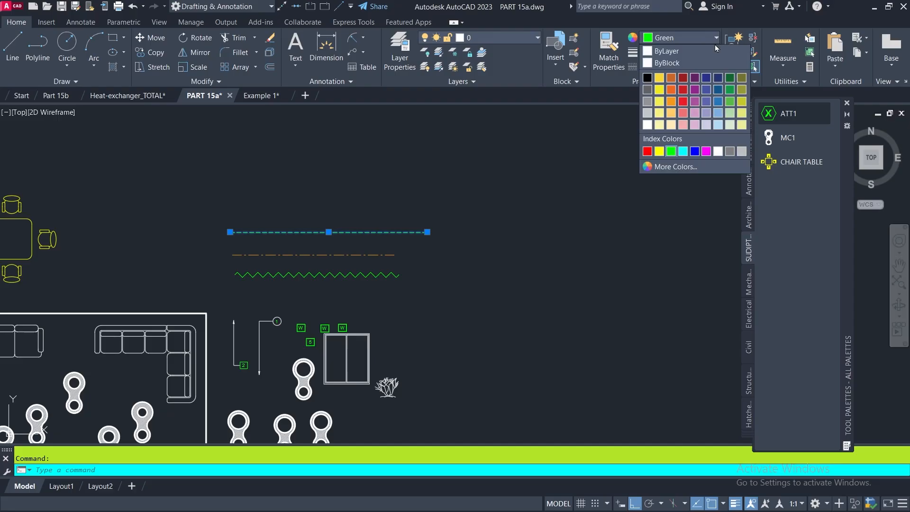
{"action": "left_click", "coordinate": [684, 152]}
{"action": "key", "text": "Escape"}
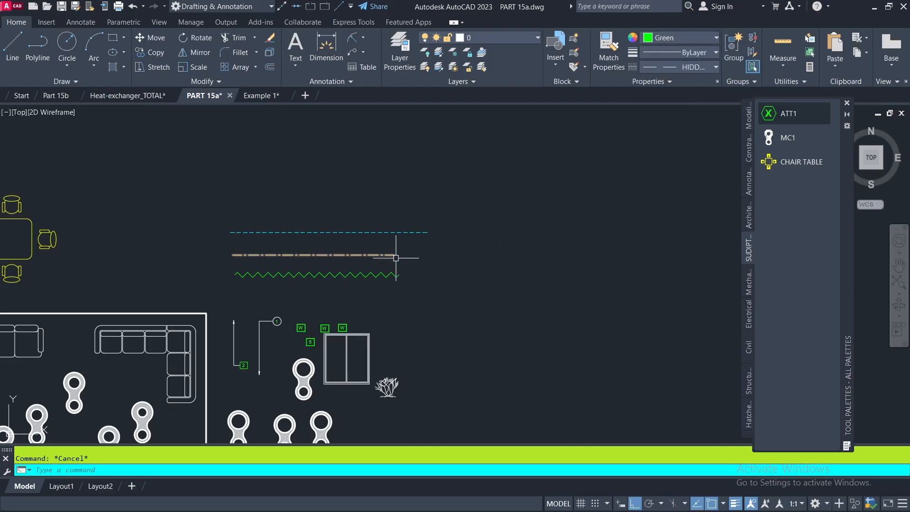
Add the zigzag line to the custom tool palette as a tool and rename it ZIG
{"action": "scroll", "coordinate": [322, 280], "scroll_direction": "up", "scroll_amount": 2}
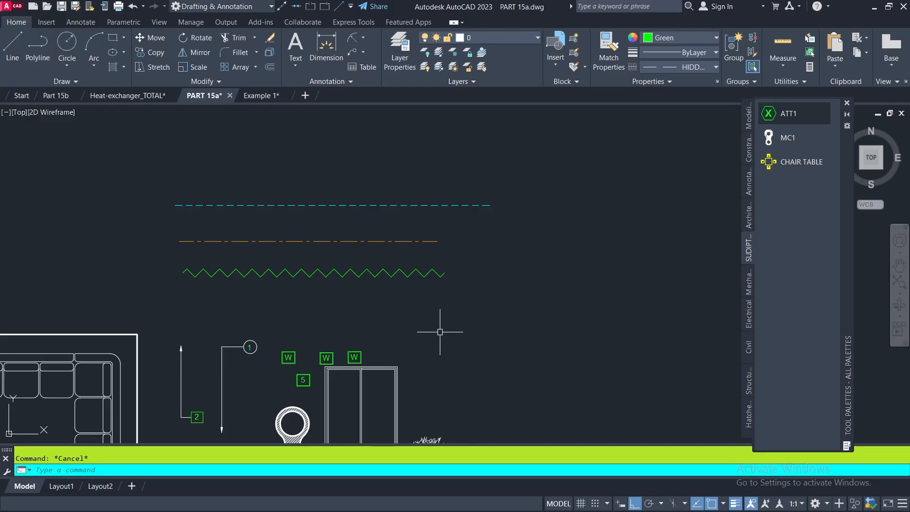
{"action": "left_click", "coordinate": [363, 273]}
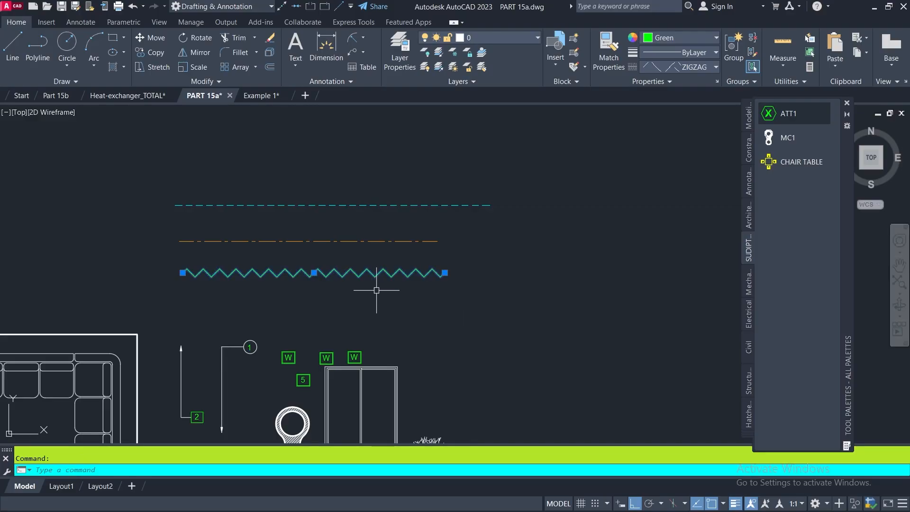
{"action": "mouse_move", "coordinate": [386, 274]}
{"action": "left_mouse_down"}
{"action": "mouse_move", "coordinate": [723, 257]}
{"action": "mouse_move", "coordinate": [804, 210]}
{"action": "mouse_move", "coordinate": [793, 208]}
{"action": "left_mouse_up"}
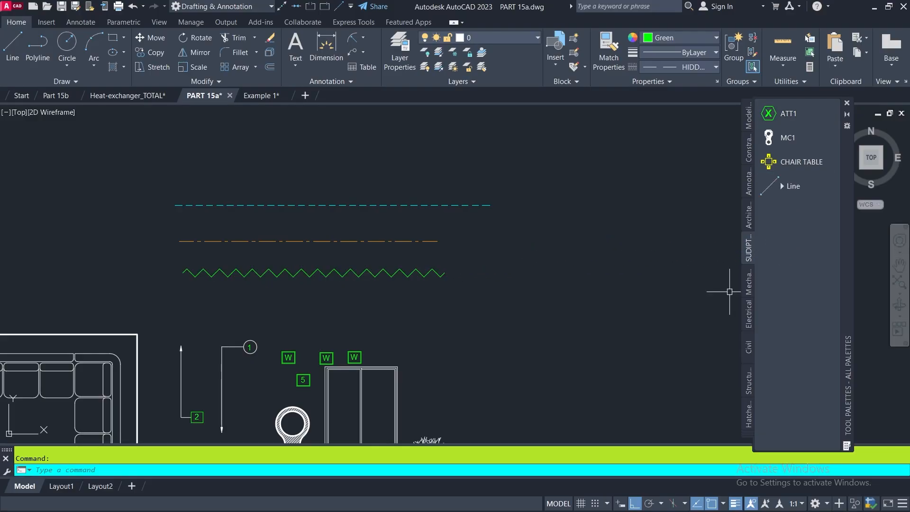
{"action": "right_click", "coordinate": [784, 186]}
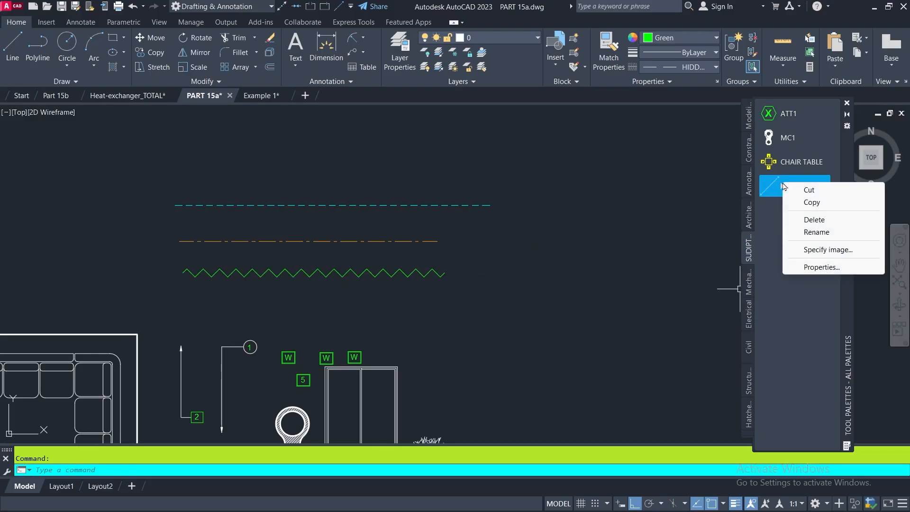
{"action": "left_click", "coordinate": [825, 232]}
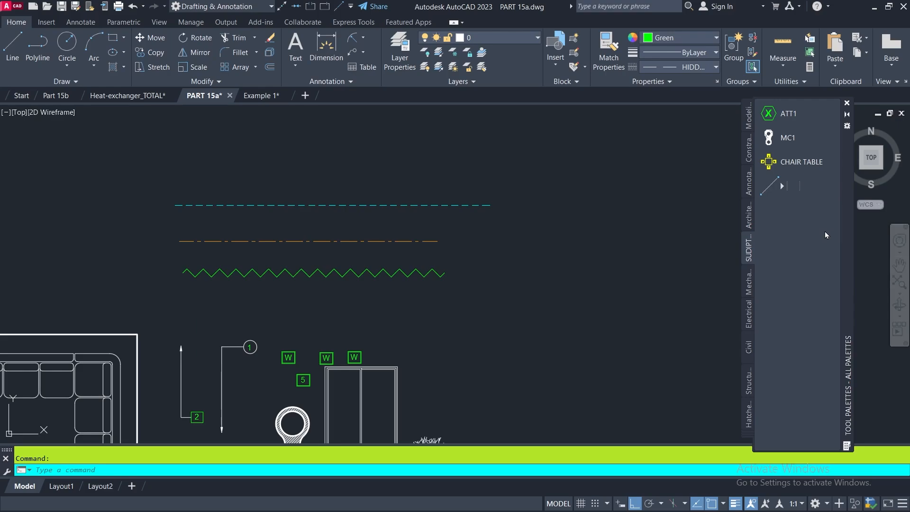
{"action": "type", "text": "ZIG"}
{"action": "key", "text": "Return"}
Add the orange center line to the custom tool palette as a tool and rename it CEN
{"action": "left_click", "coordinate": [385, 240]}
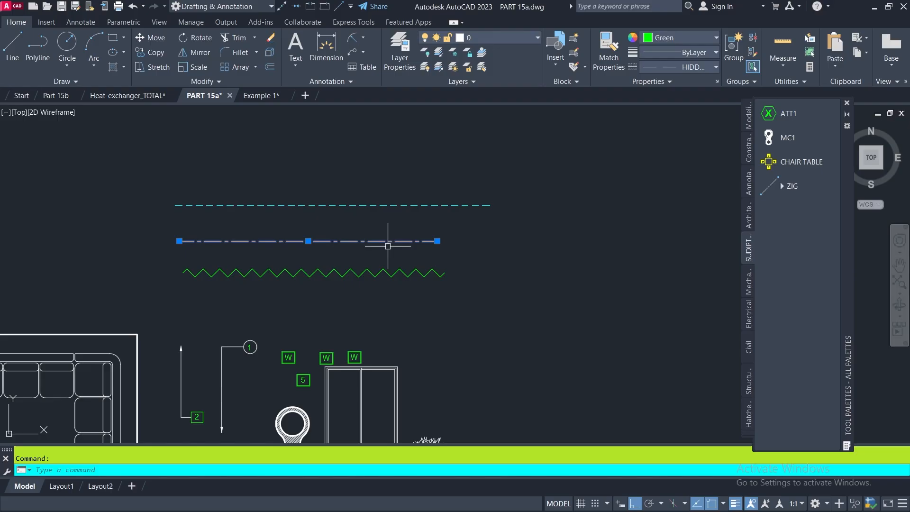
{"action": "left_click_drag", "start_coordinate": [385, 240], "coordinate": [786, 226]}
{"action": "right_click", "coordinate": [788, 213]}
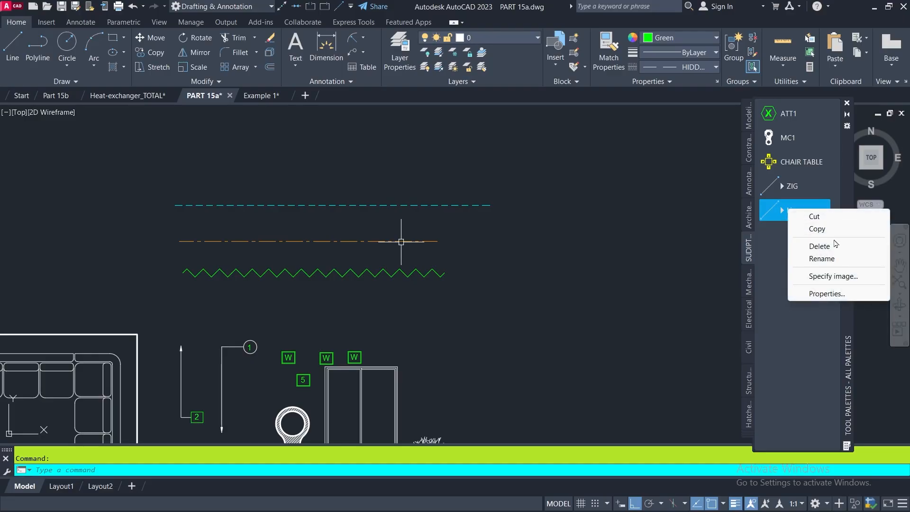
{"action": "left_click", "coordinate": [825, 258]}
{"action": "type", "text": "CEN"}
{"action": "key", "text": "Return"}
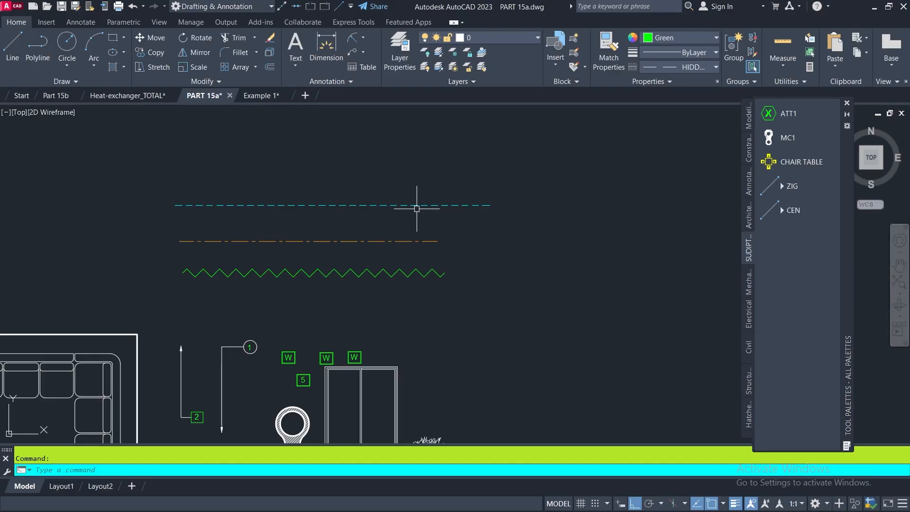
Add the cyan hidden line to the custom tool palette as a tool and rename it HID
{"action": "left_click", "coordinate": [419, 205]}
{"action": "left_click_drag", "start_coordinate": [420, 204], "coordinate": [800, 259]}
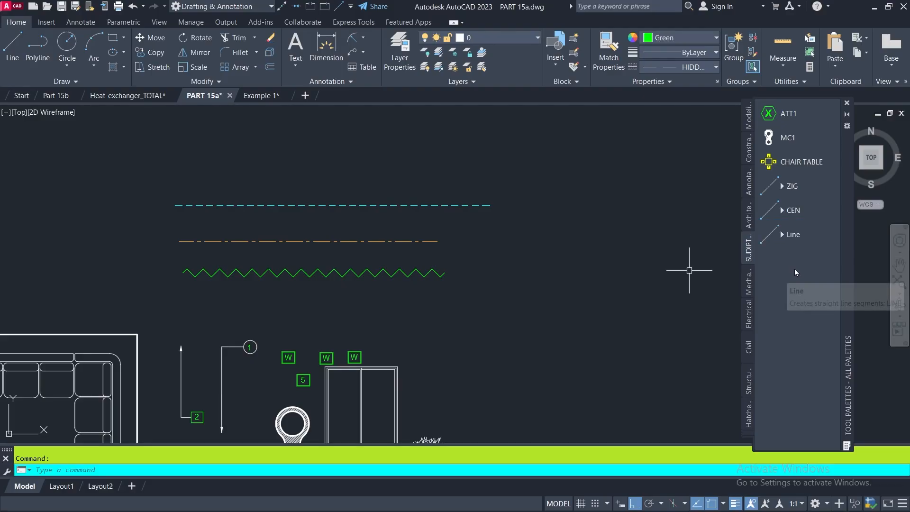
{"action": "right_click", "coordinate": [779, 236]}
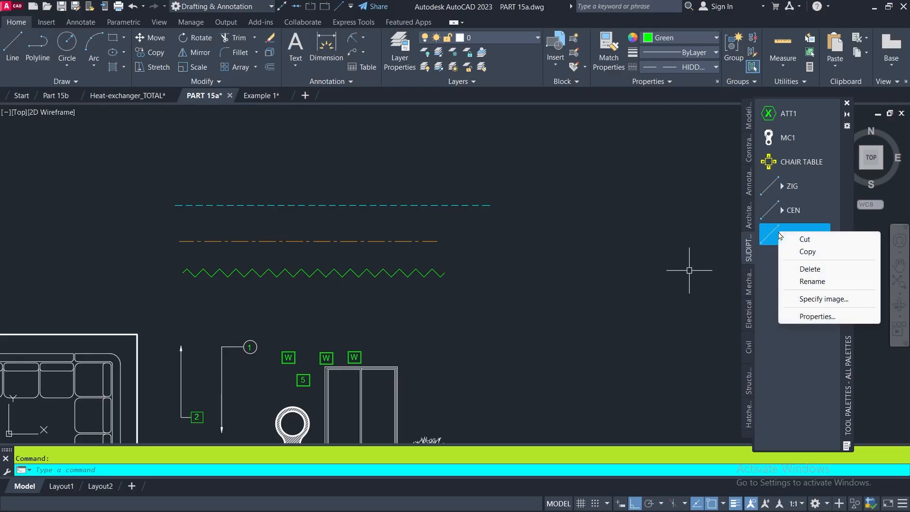
{"action": "left_click", "coordinate": [805, 281]}
{"action": "type", "text": "HID"}
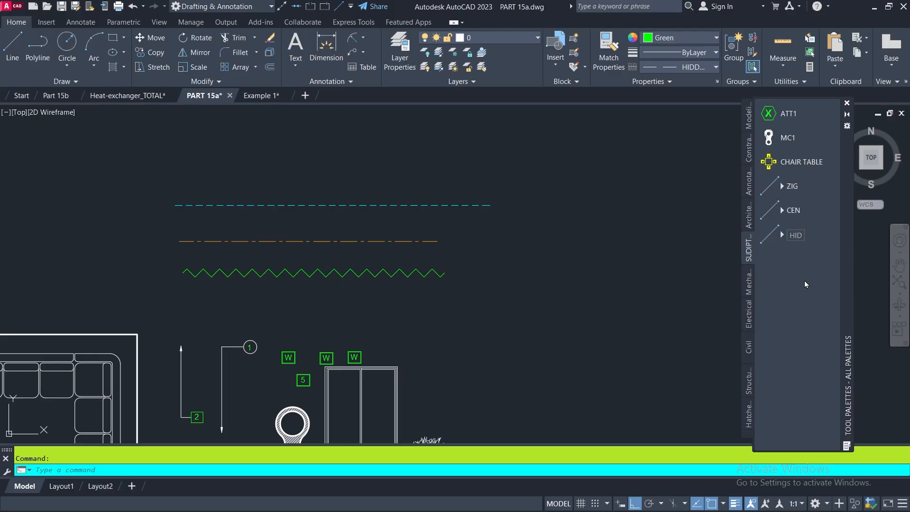
{"action": "key", "text": "Return"}
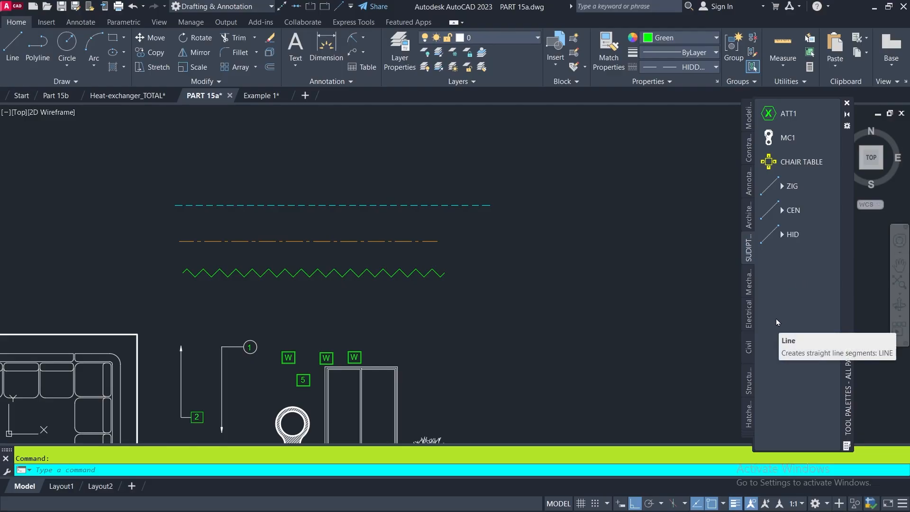
Switch the ZIG palette tool to Circle and draw a large zigzag circle in the empty area above the window block
{"action": "left_click", "coordinate": [789, 185]}
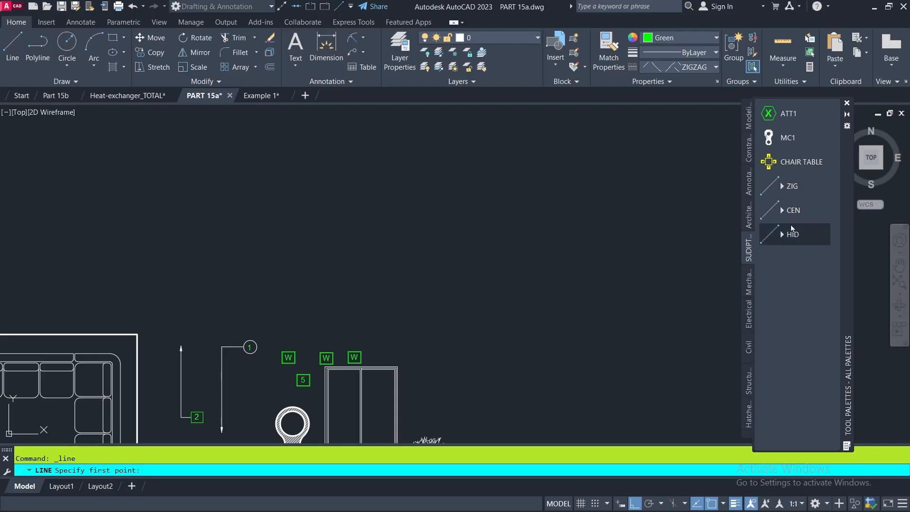
{"action": "left_click", "coordinate": [781, 186]}
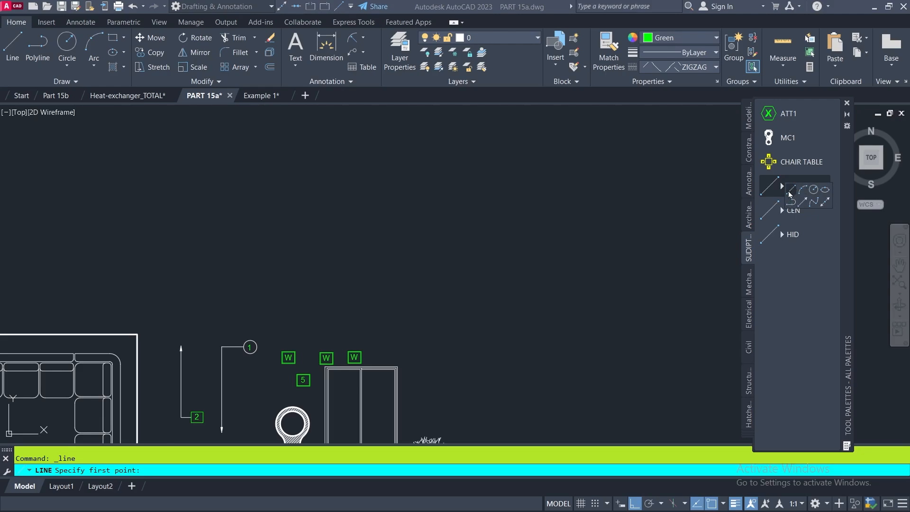
{"action": "left_click", "coordinate": [813, 190]}
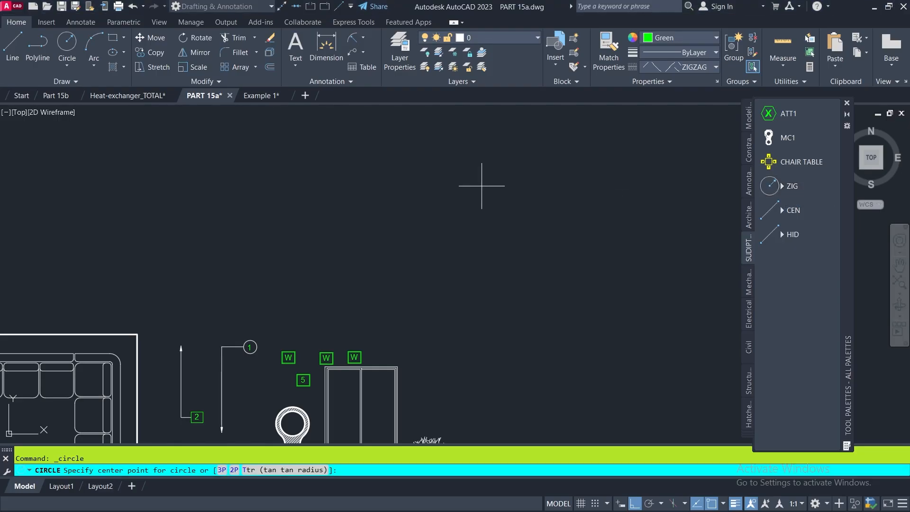
{"action": "left_click", "coordinate": [482, 247]}
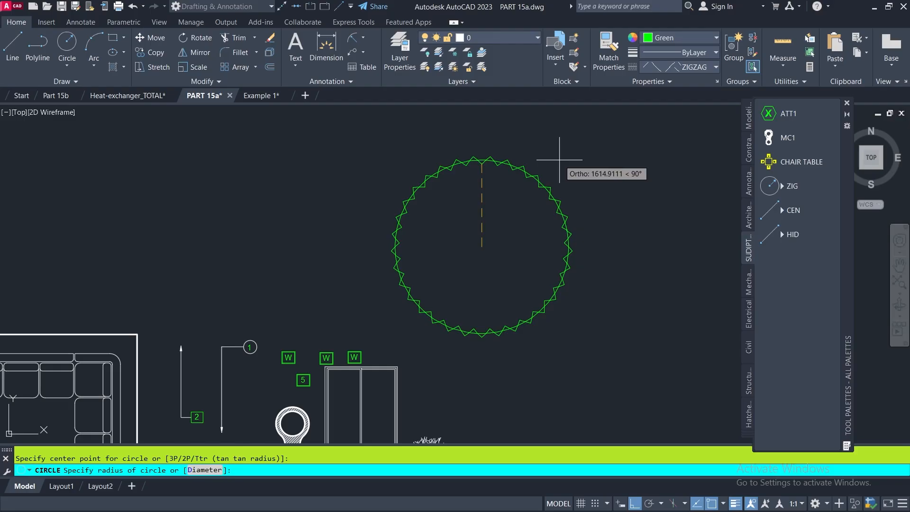
{"action": "left_click", "coordinate": [532, 152]}
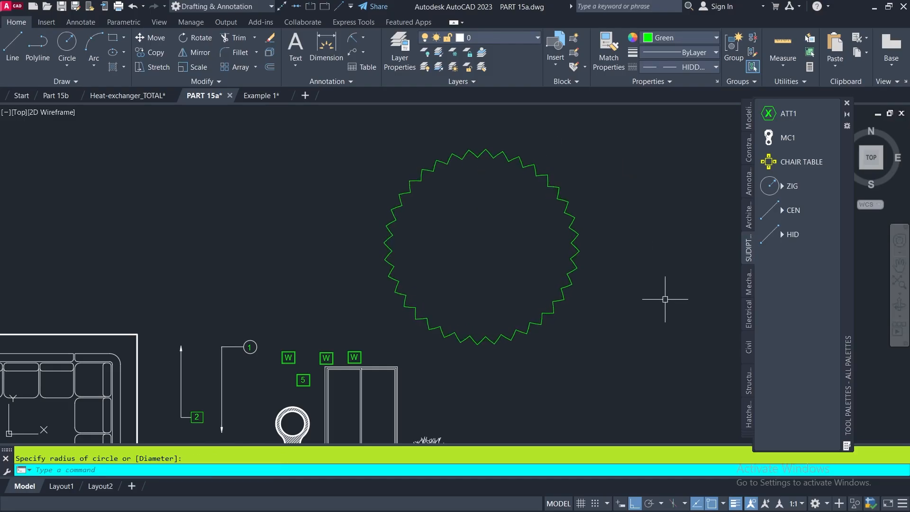
Switch the CEN palette tool to Ellipse and draw a wide horizontal ellipse to the left of the zigzag circle
{"action": "left_click", "coordinate": [782, 210]}
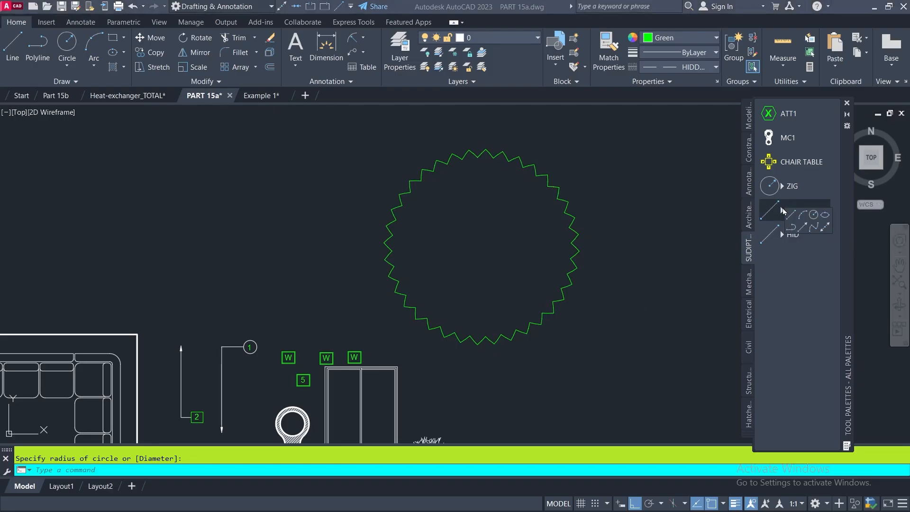
{"action": "left_click", "coordinate": [825, 216]}
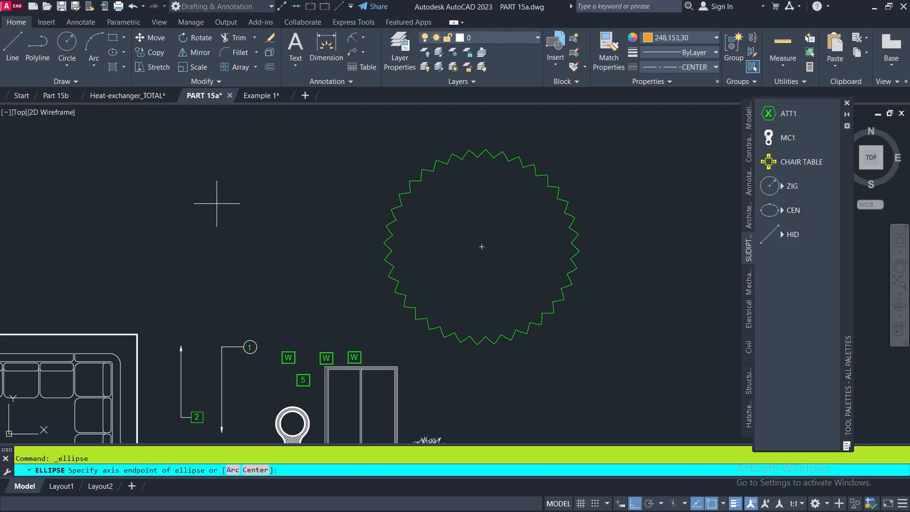
{"action": "left_click", "coordinate": [91, 211]}
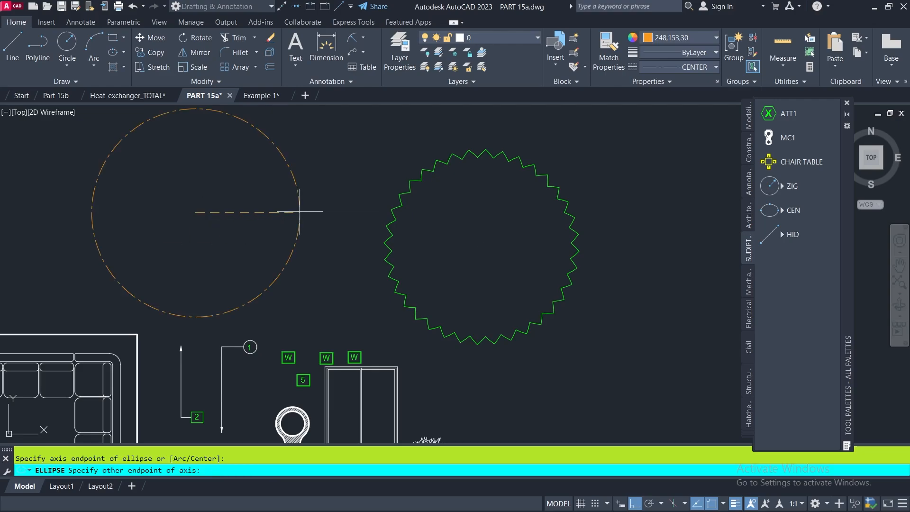
{"action": "left_click", "coordinate": [299, 211]}
{"action": "left_click", "coordinate": [194, 168]}
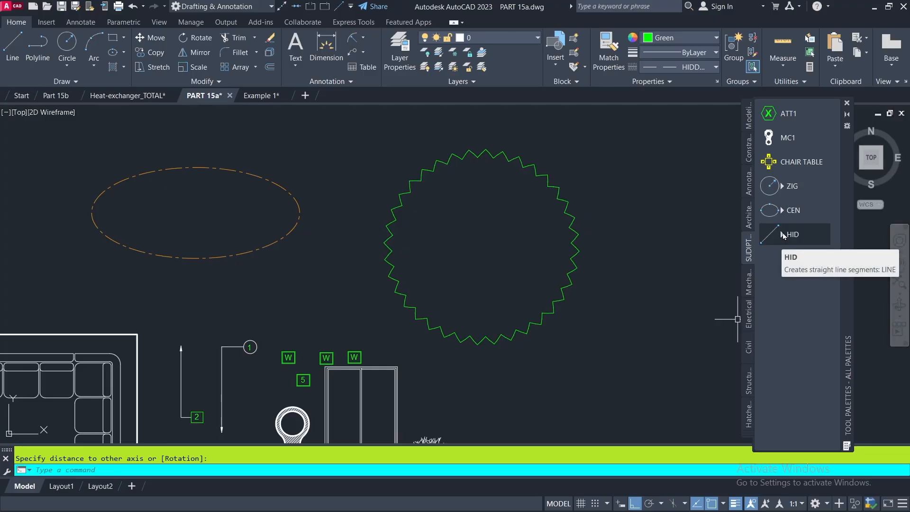
Switch the HID palette tool to Arc and draw a three-point arc to the right of the zigzag circle
{"action": "left_click", "coordinate": [781, 235]}
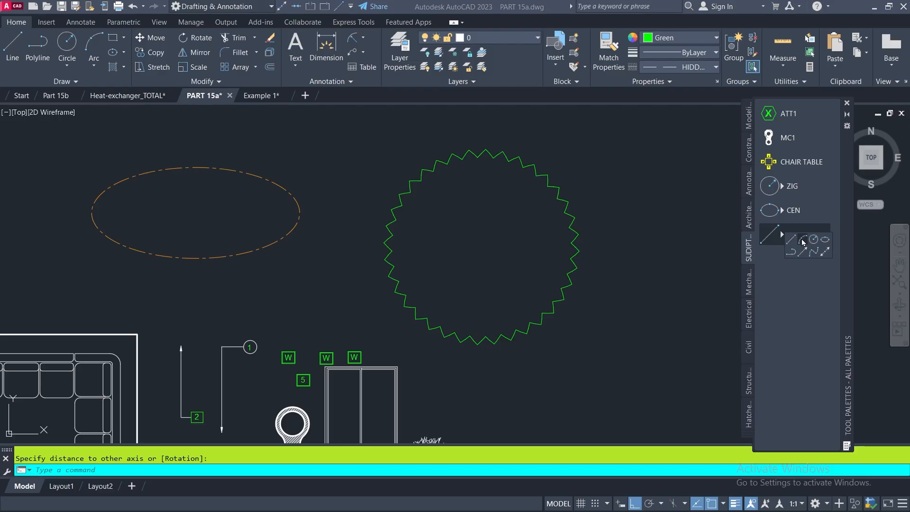
{"action": "left_click", "coordinate": [801, 243]}
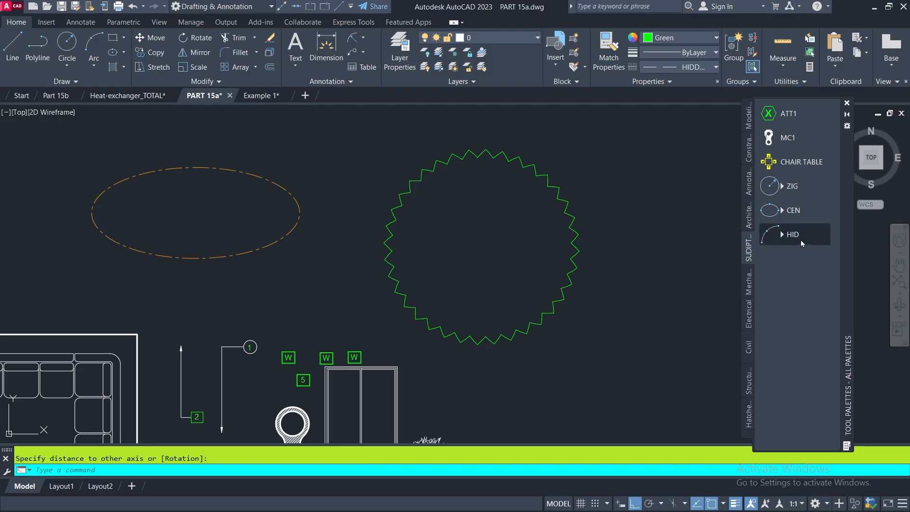
{"action": "left_click", "coordinate": [591, 365]}
{"action": "left_click", "coordinate": [621, 250]}
{"action": "left_click", "coordinate": [721, 216]}
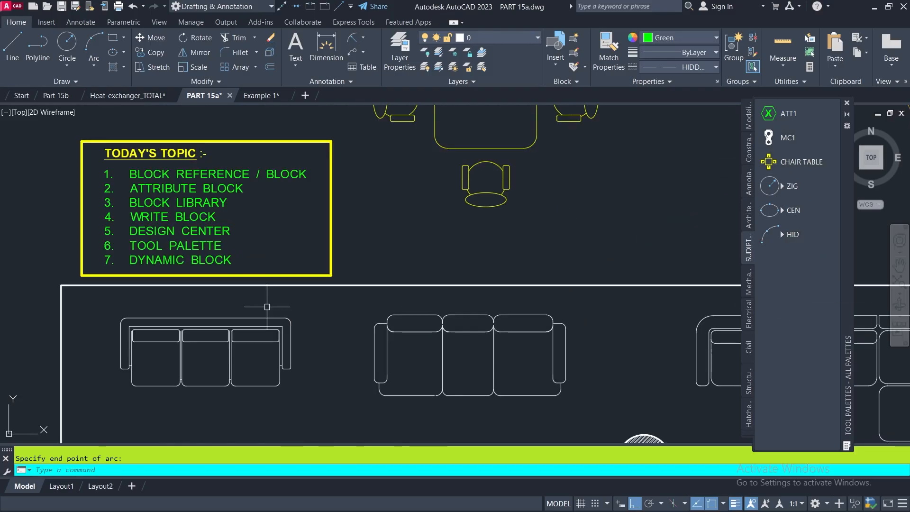
{"action": "scroll", "coordinate": [200, 272], "scroll_direction": "up", "scroll_amount": 3}
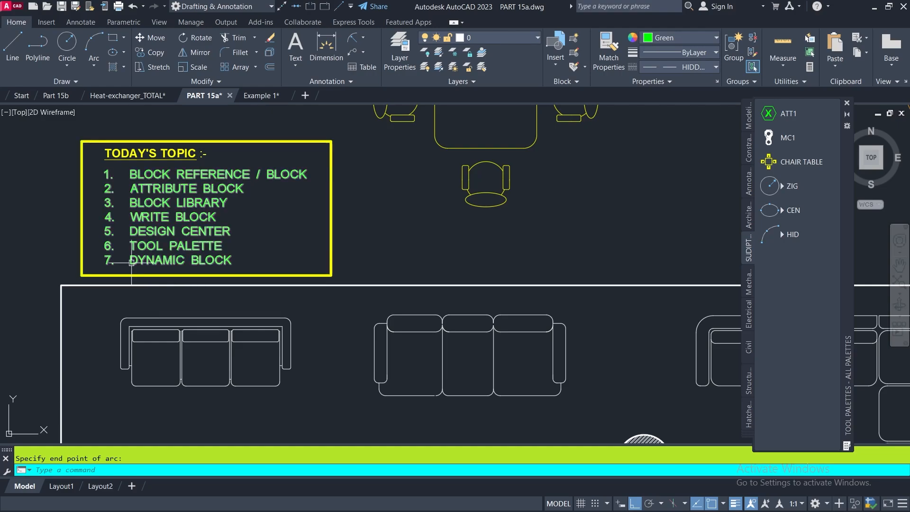
{"action": "middle_click_drag", "start_coordinate": [203, 261], "coordinate": [311, 302]}
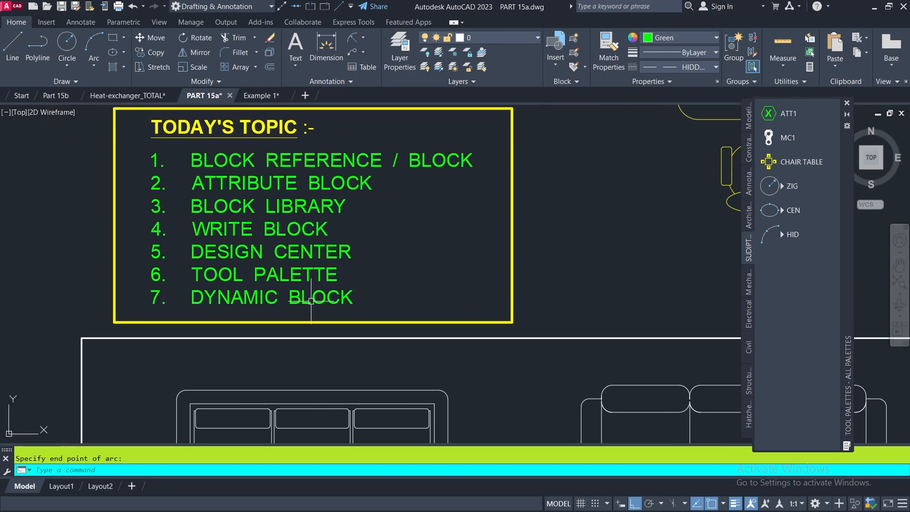
{"action": "scroll", "coordinate": [199, 280], "scroll_direction": "down", "scroll_amount": 5}
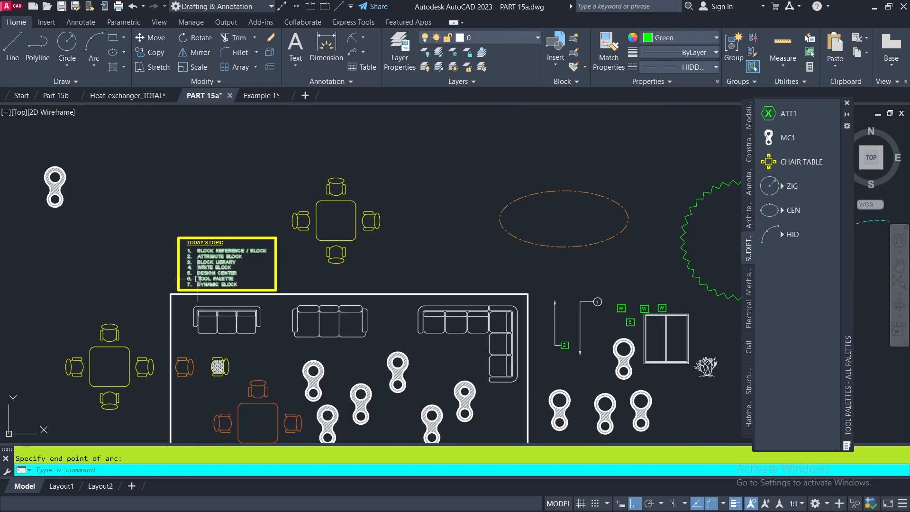
Examine the grips of the plant block and the window block beside it, clear the selection, and look over the furniture layout
{"action": "middle_click_drag", "start_coordinate": [425, 352], "coordinate": [287, 262]}
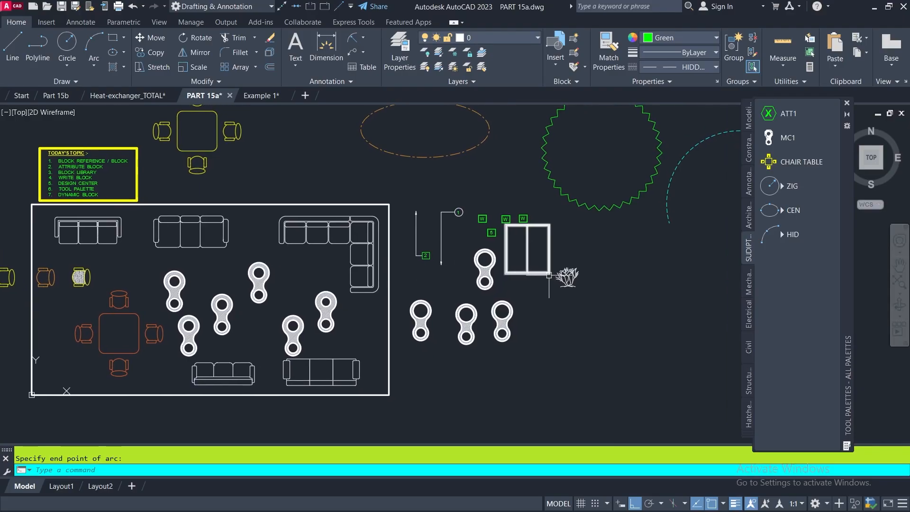
{"action": "scroll", "coordinate": [574, 273], "scroll_direction": "up", "scroll_amount": 4}
{"action": "left_click", "coordinate": [575, 273]}
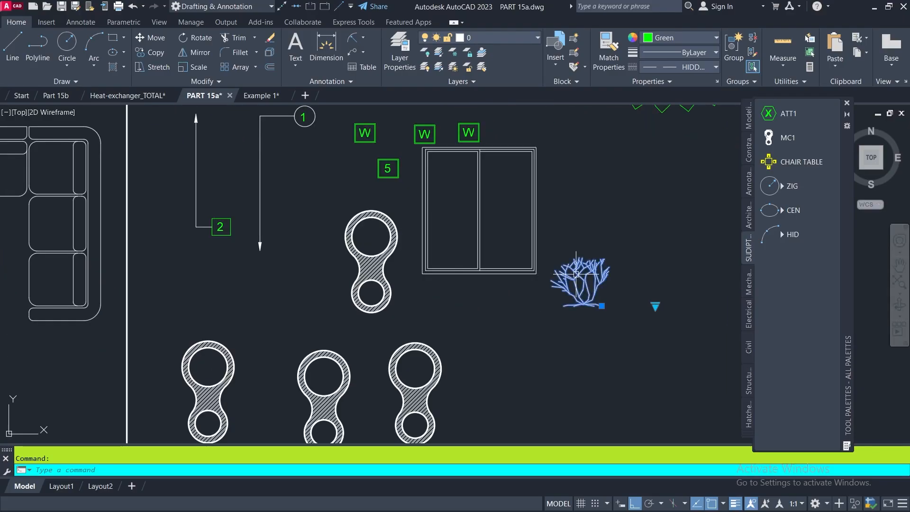
{"action": "left_click", "coordinate": [502, 271]}
{"action": "key", "text": "Escape"}
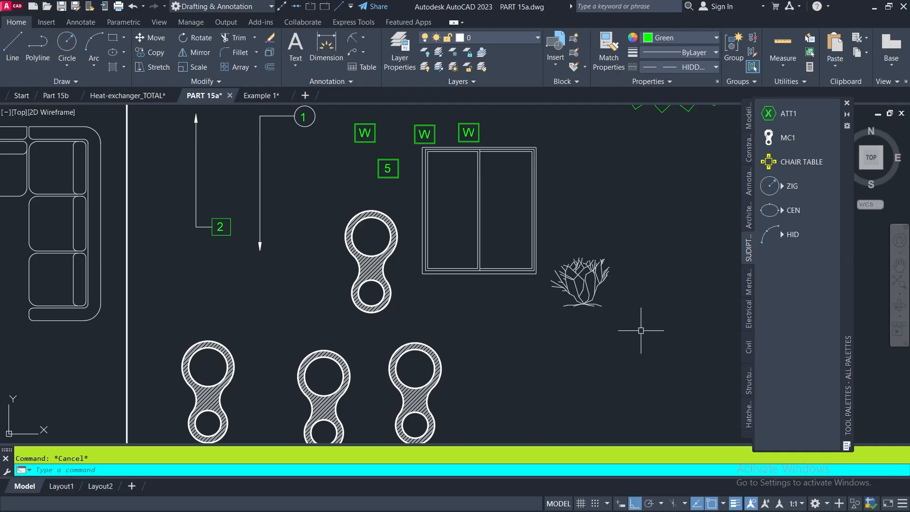
{"action": "middle_click_drag", "start_coordinate": [621, 360], "coordinate": [789, 392]}
{"action": "scroll", "coordinate": [496, 289], "scroll_direction": "down", "scroll_amount": 5}
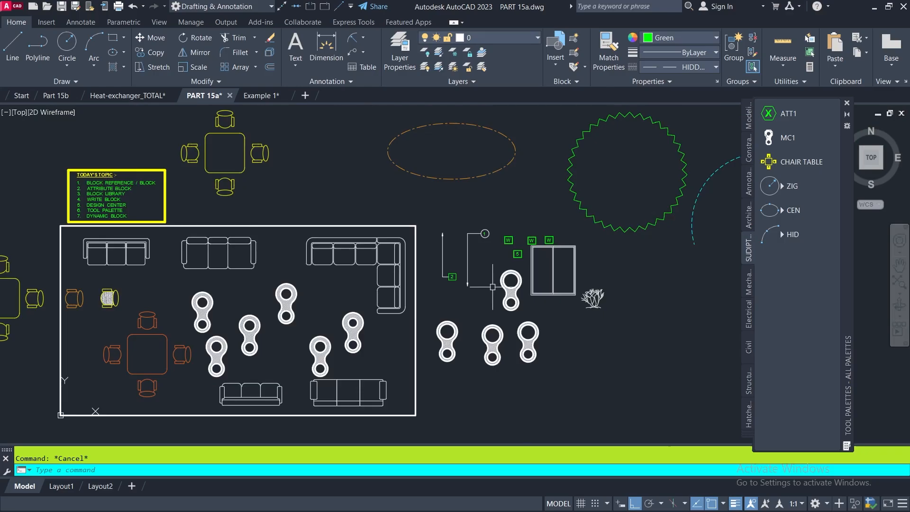
{"action": "scroll", "coordinate": [413, 306], "scroll_direction": "up", "scroll_amount": 2}
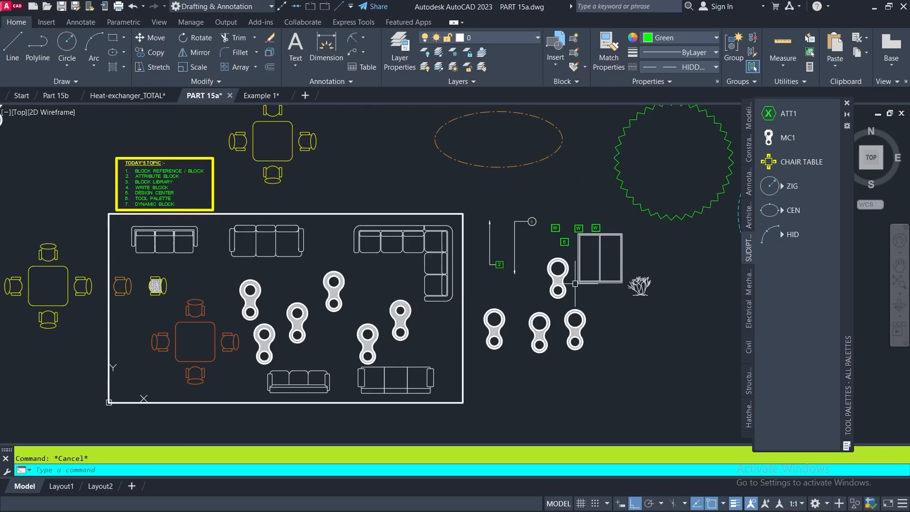
{"action": "scroll", "coordinate": [388, 290], "scroll_direction": "up", "scroll_amount": 2}
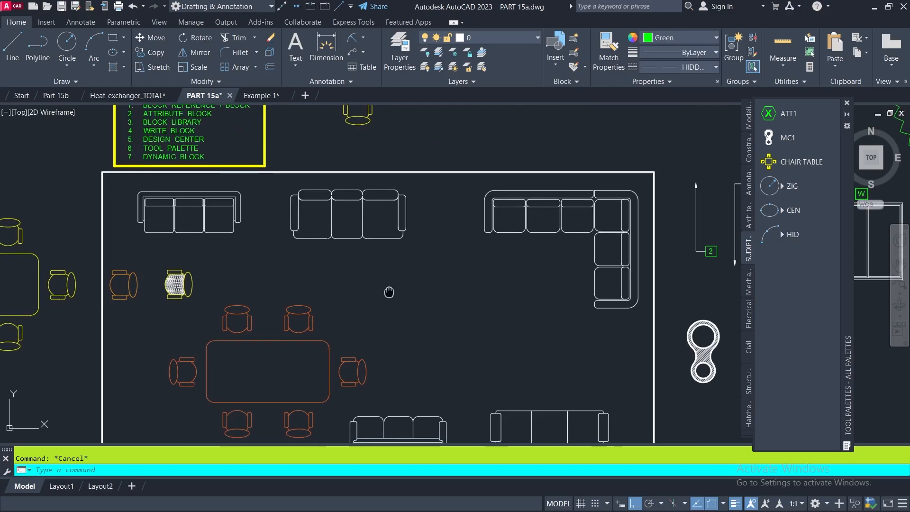